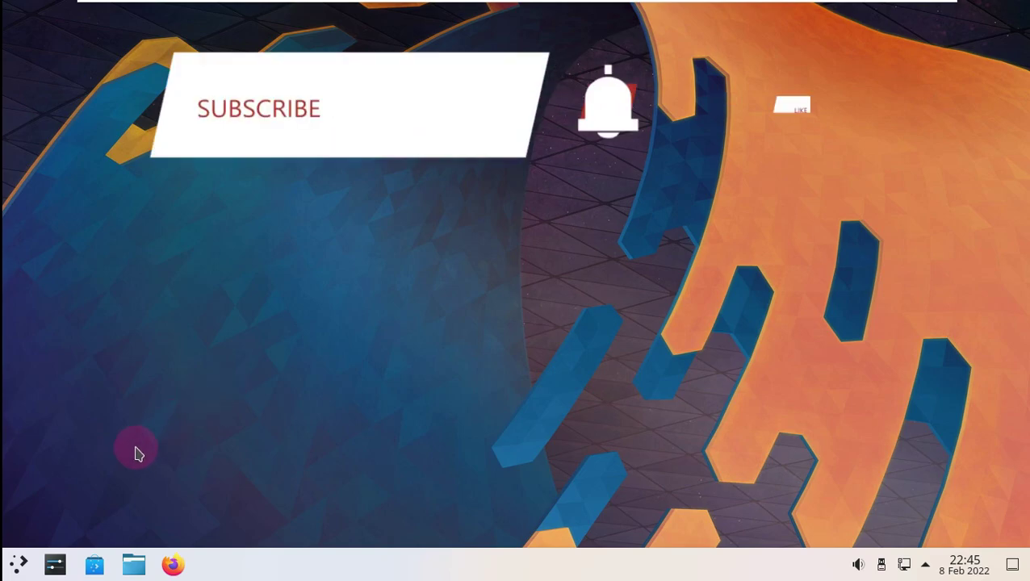
- Check the software and hardware details under About this System in System Settings, and close the window
left_click(50, 564)
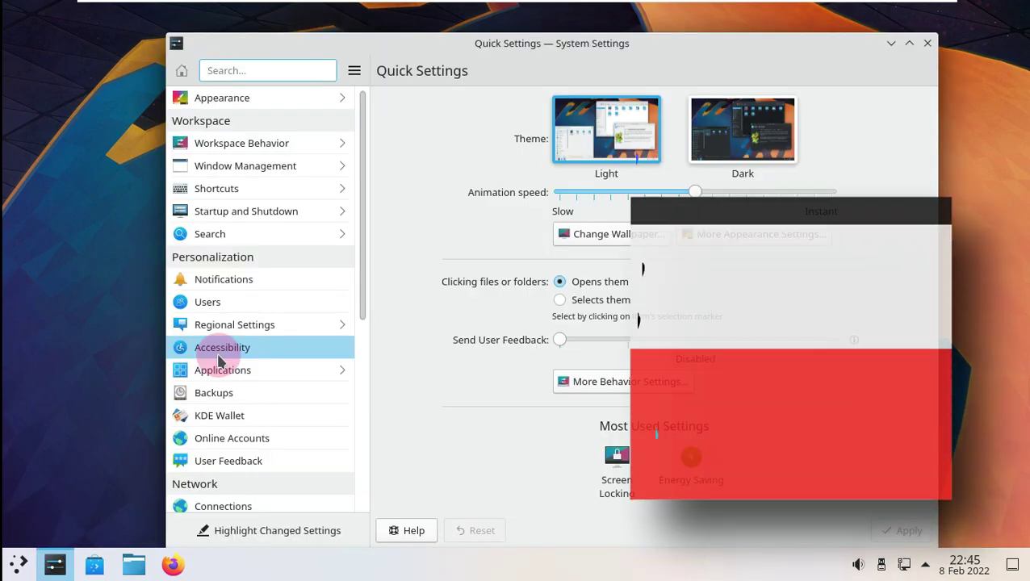
left_click_drag(361, 295, 363, 504)
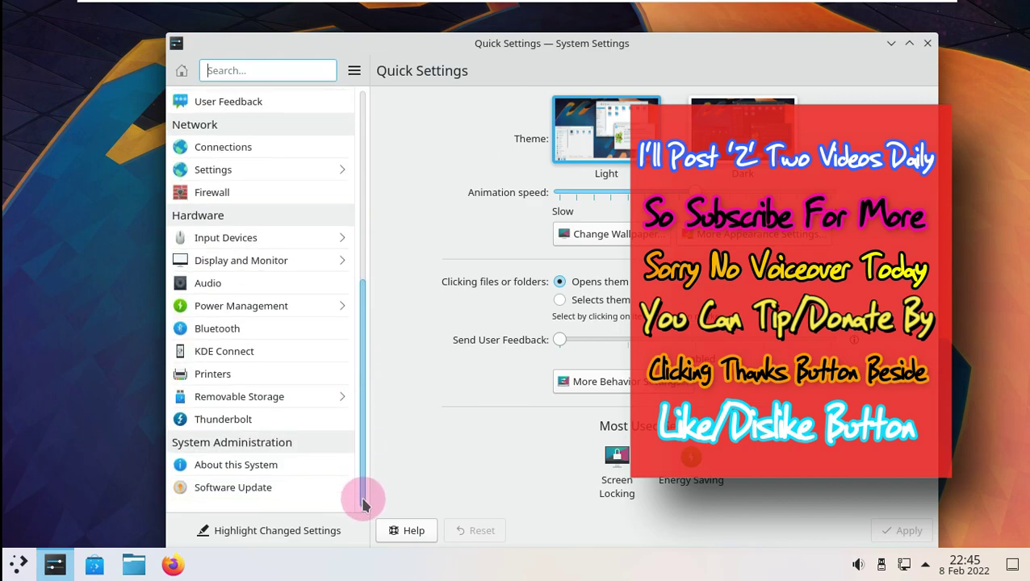
left_click(318, 467)
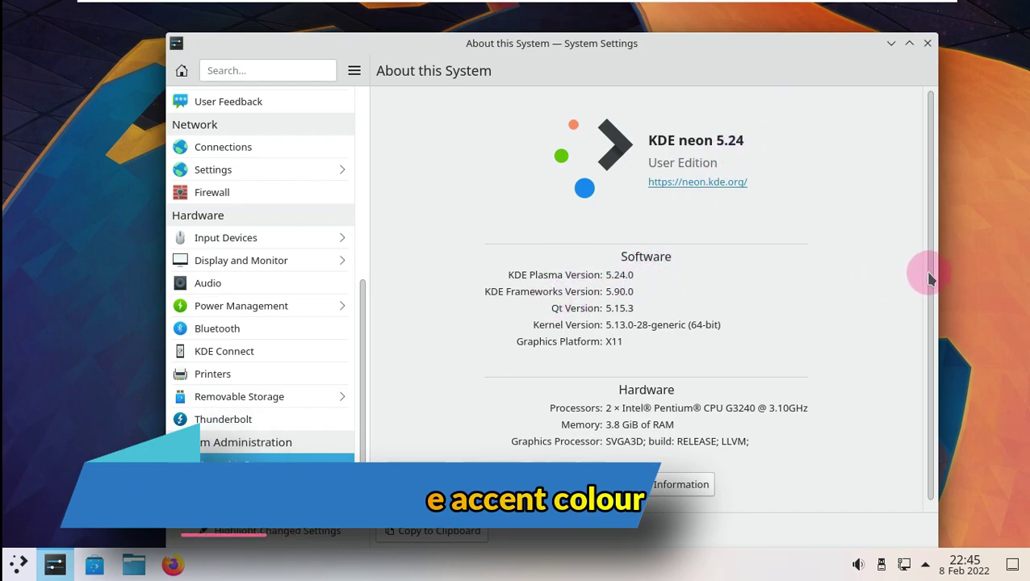
scroll(931, 315, "down", 1)
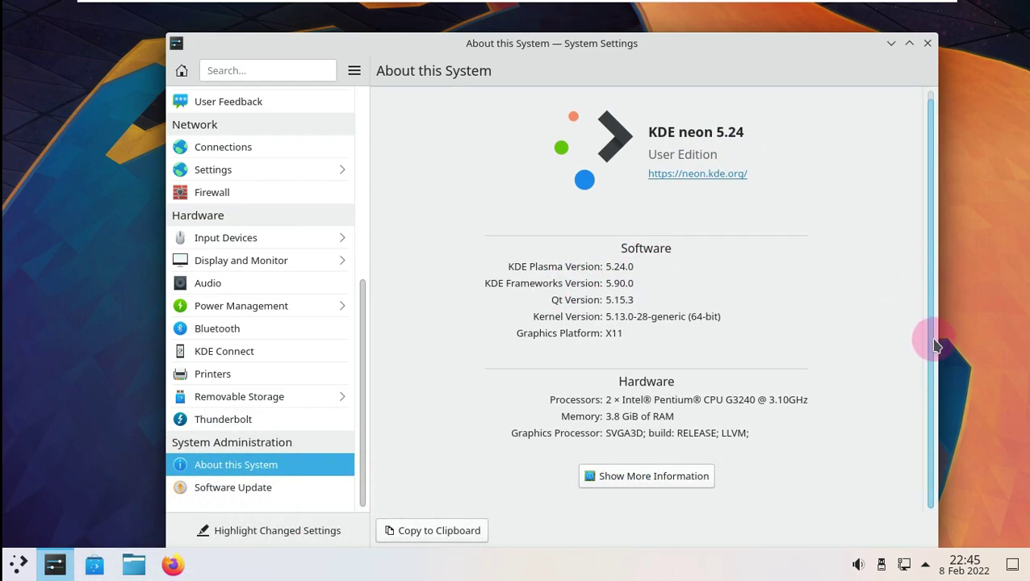
left_click(928, 44)
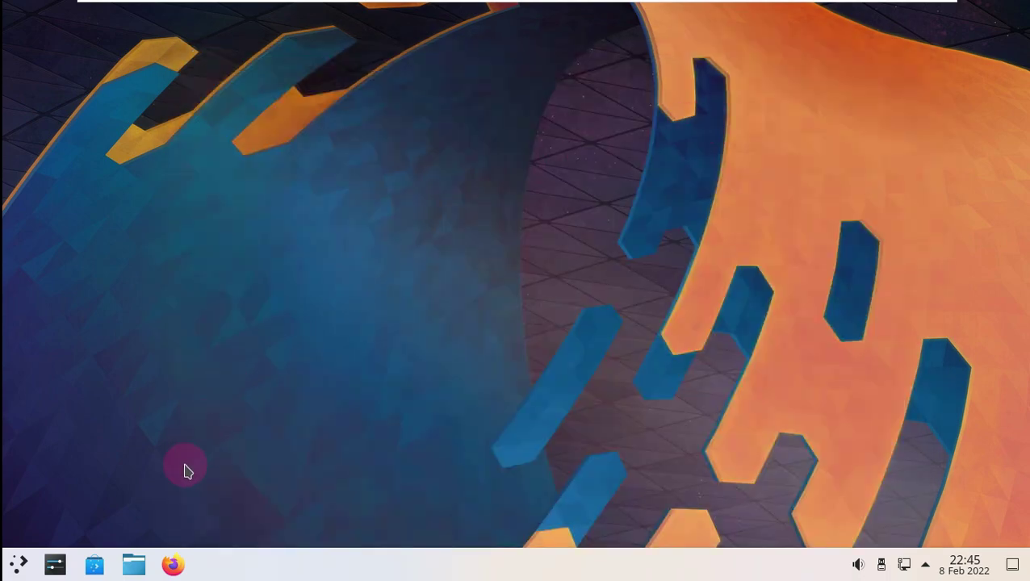
- Launch Firefox, check its version number in the About Firefox window, and close that window
left_click(175, 563)
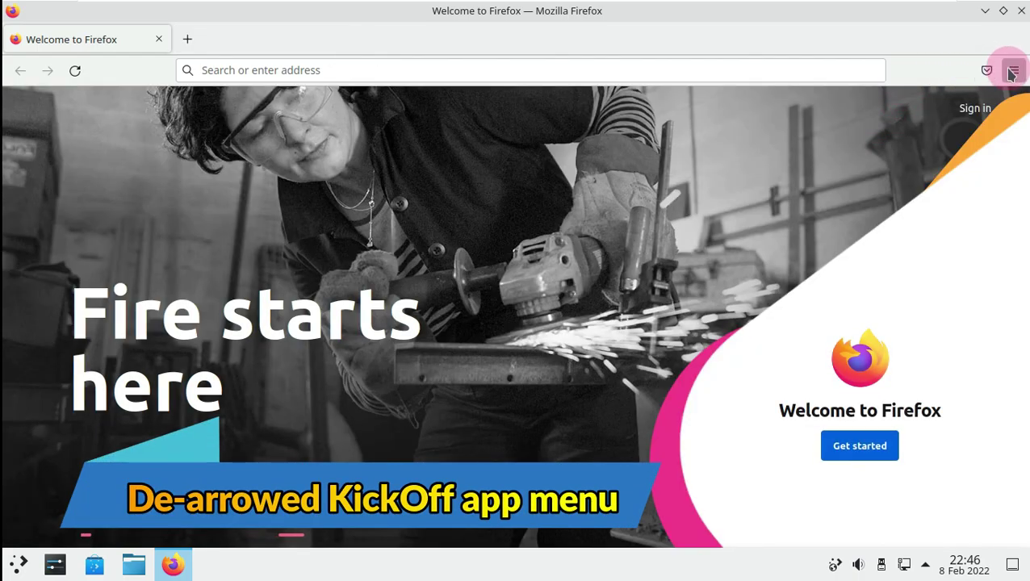
left_click(1012, 72)
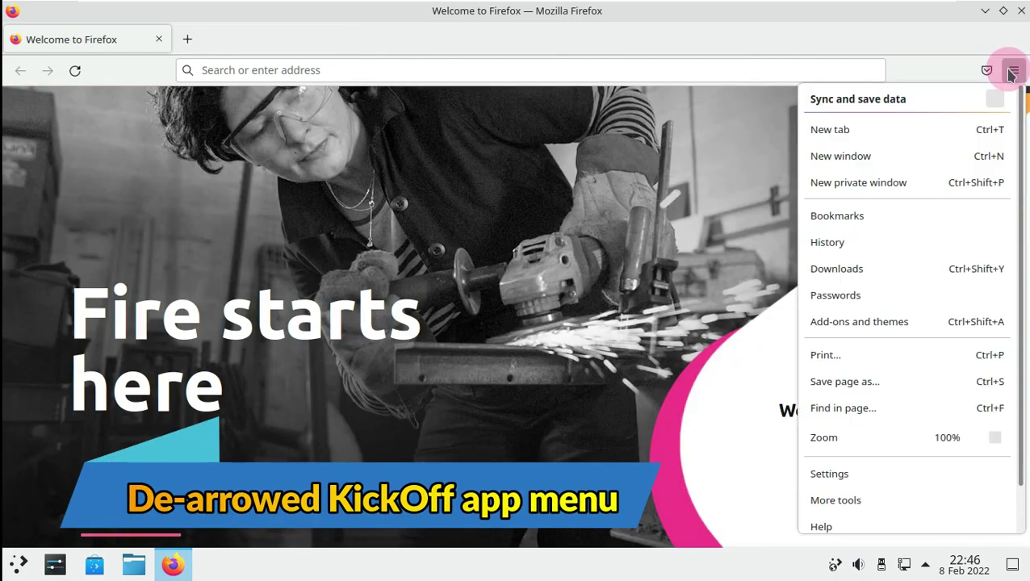
left_click(839, 528)
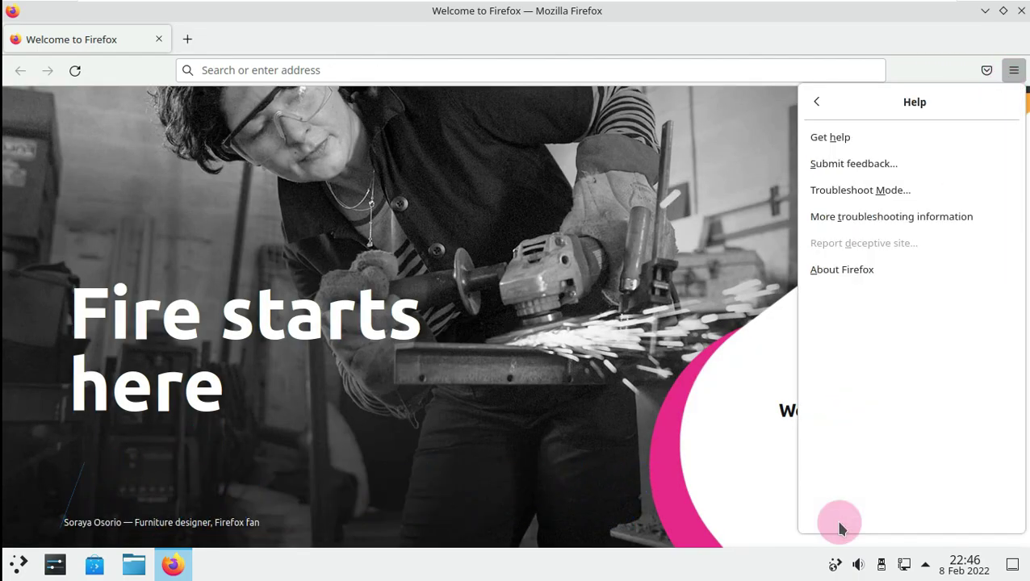
left_click(855, 271)
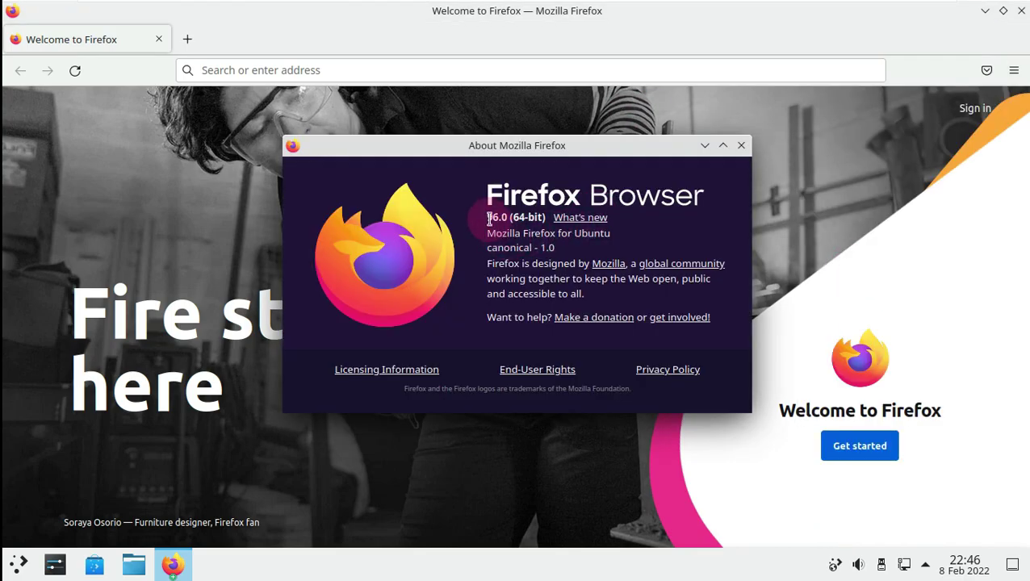
left_click_drag(534, 220, 549, 218)
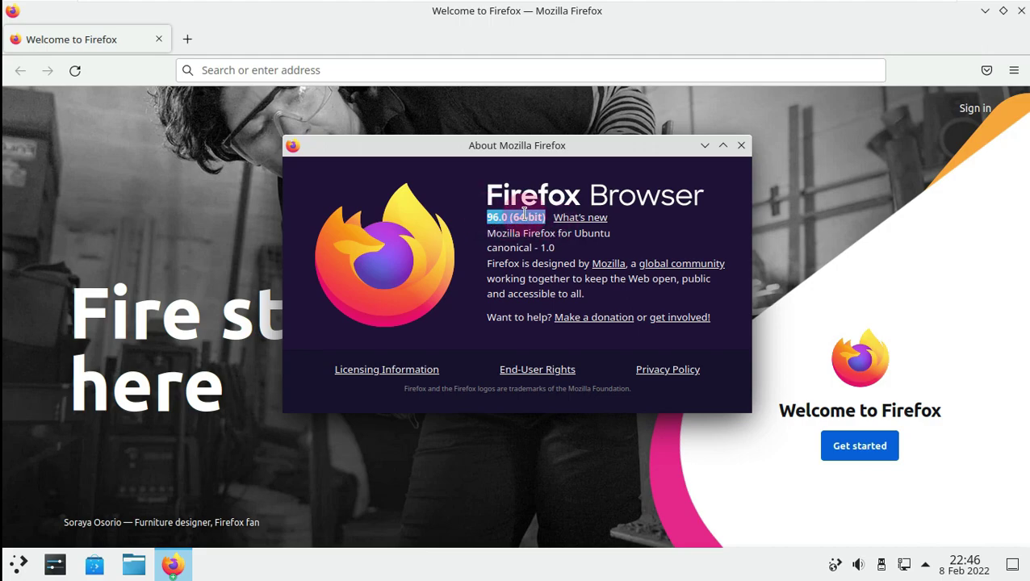
left_click(743, 154)
- Go to the kde.org website
left_click(472, 72)
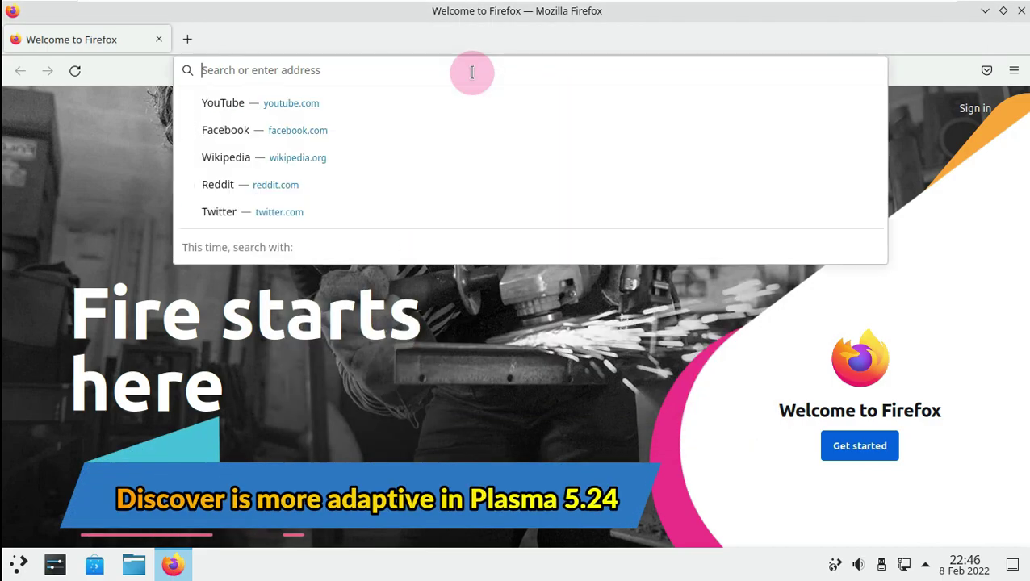
type("kde.")
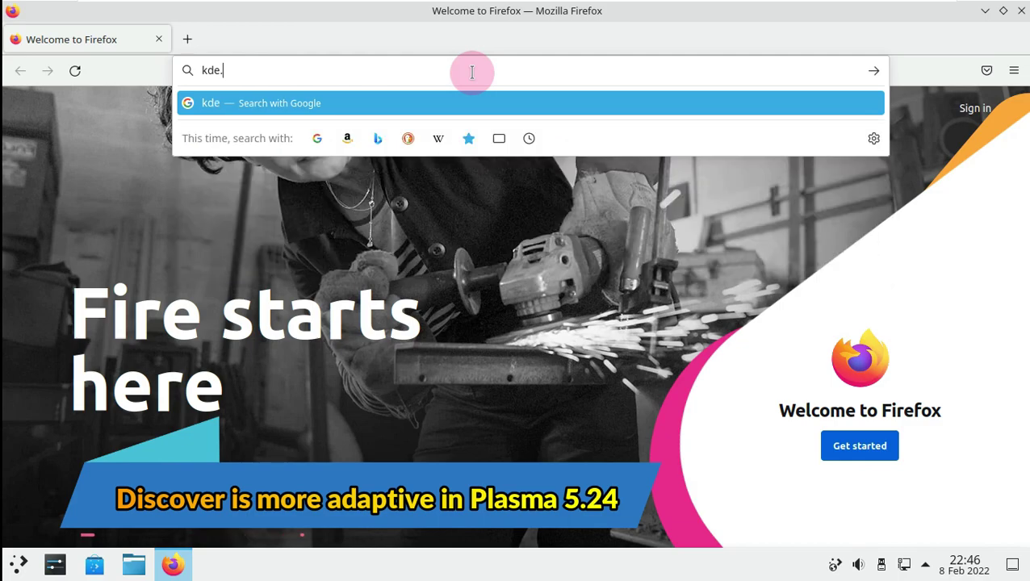
type("org")
key("Return")
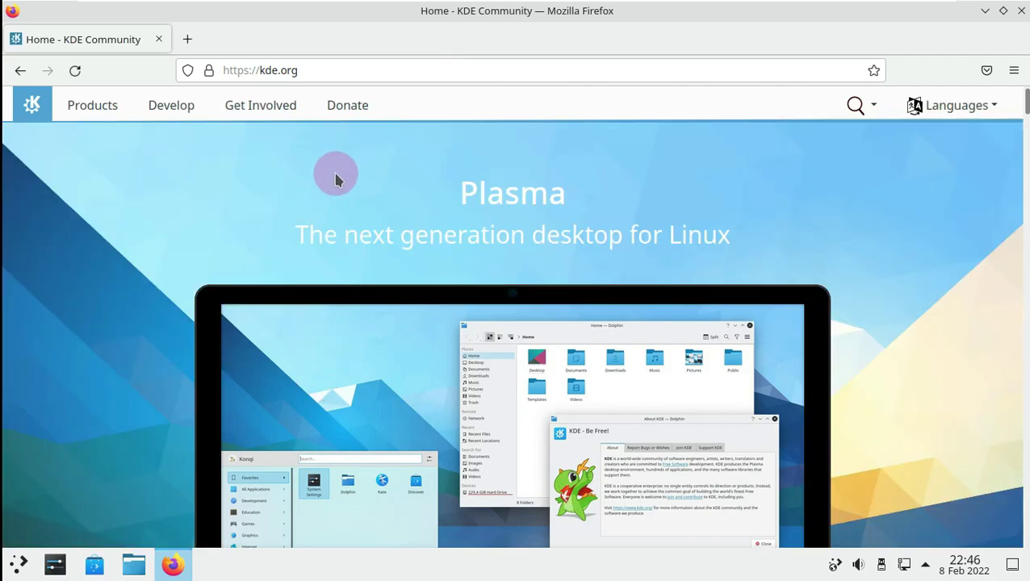
- Look through the KDE home page from the Plasma banner down through the KDE Applications showcase
scroll(338, 178, "down", 2)
scroll(328, 191, "up", 2)
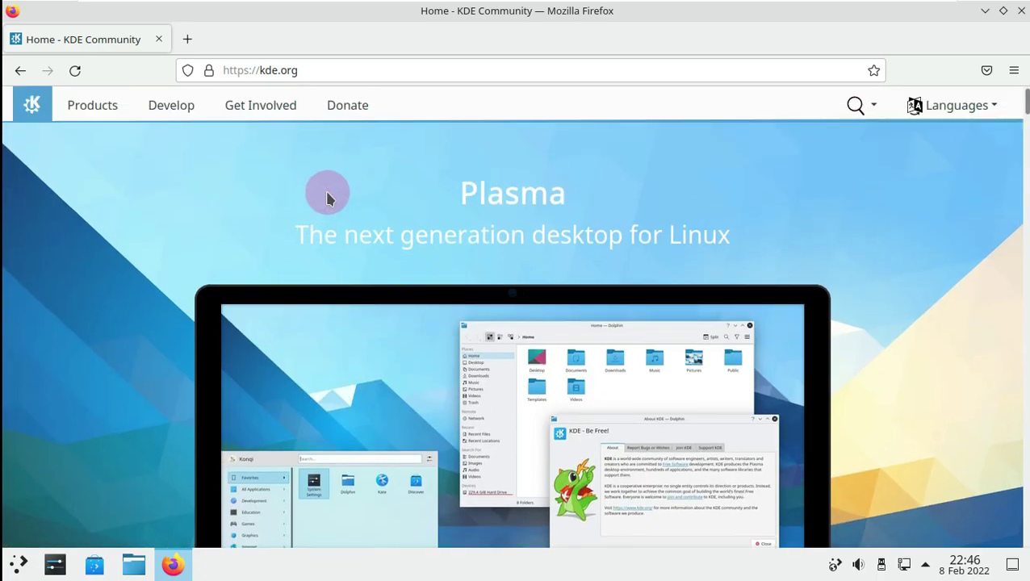
scroll(325, 216, "down", 8)
scroll(311, 254, "down", 2)
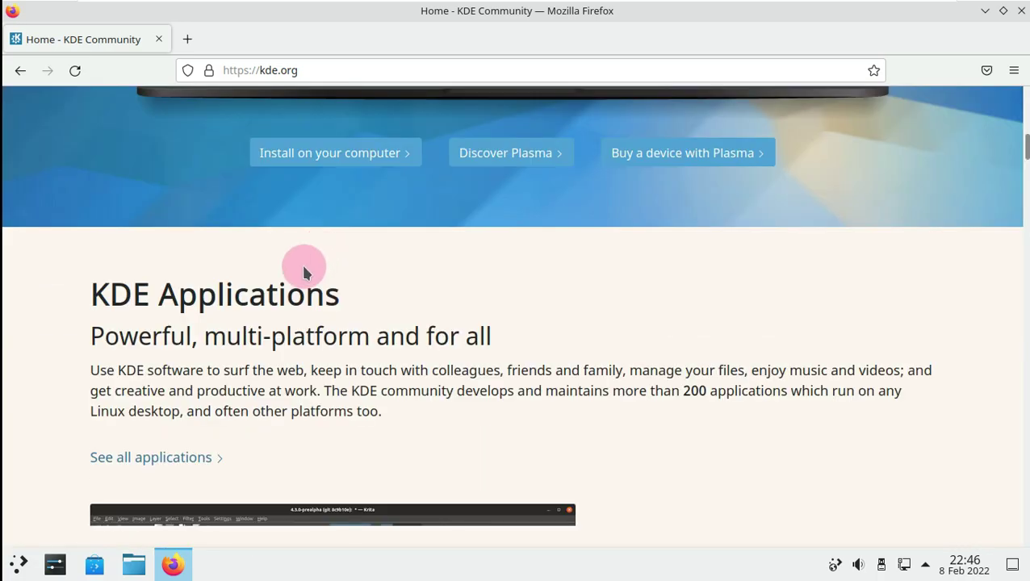
scroll(300, 277, "down", 4)
scroll(299, 282, "down", 2)
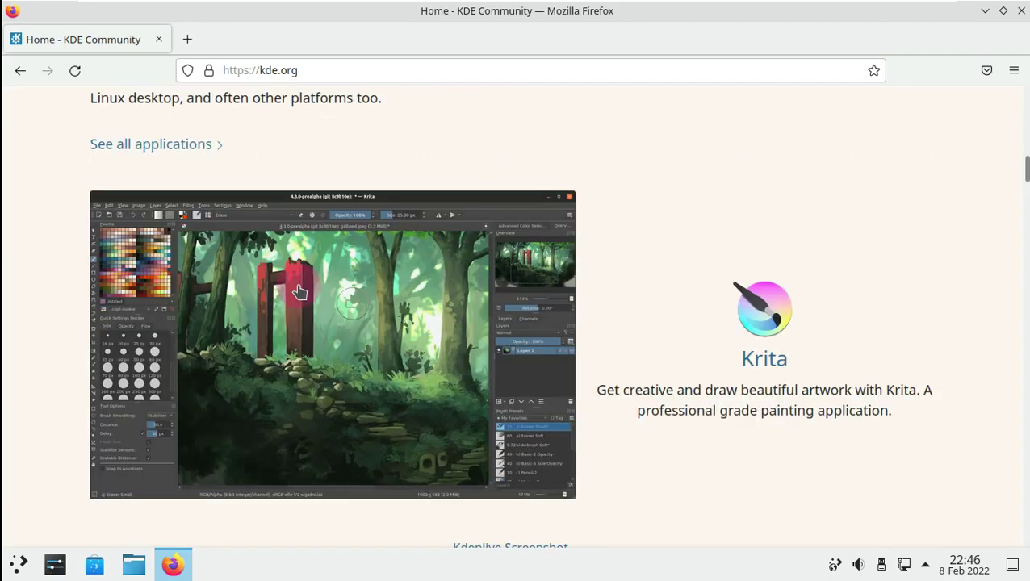
scroll(278, 339, "down", 7)
scroll(272, 381, "down", 13)
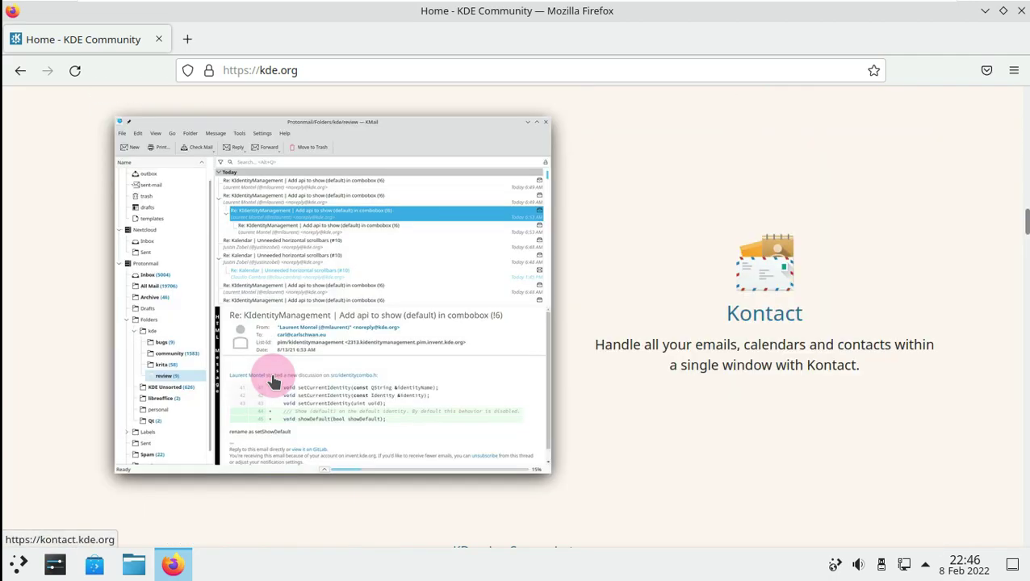
scroll(272, 381, "down", 9)
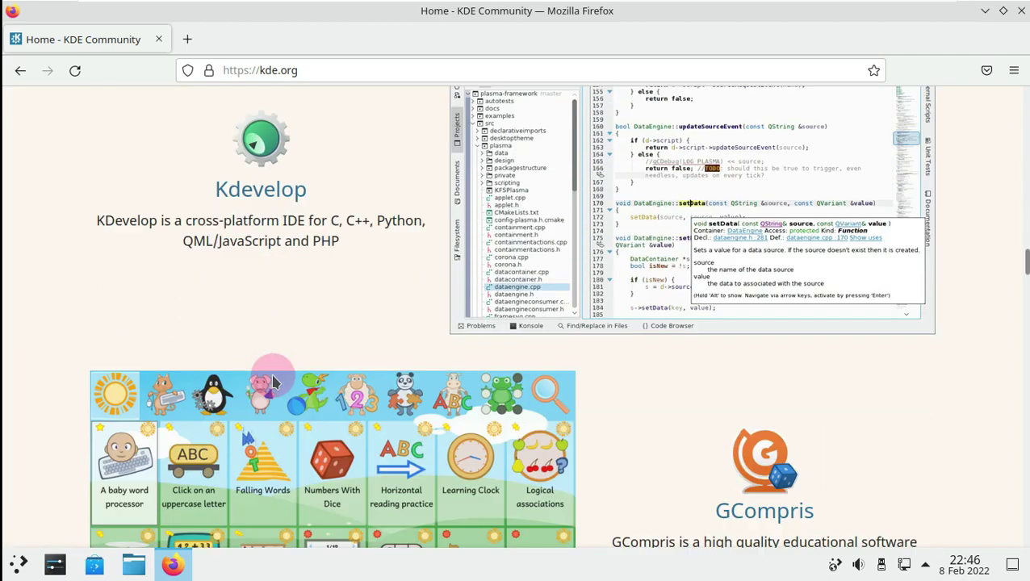
- Open the full Plasma 5.24 announcement from the Announcements section of the home page
scroll(272, 381, "down", 4)
scroll(272, 381, "down", 8)
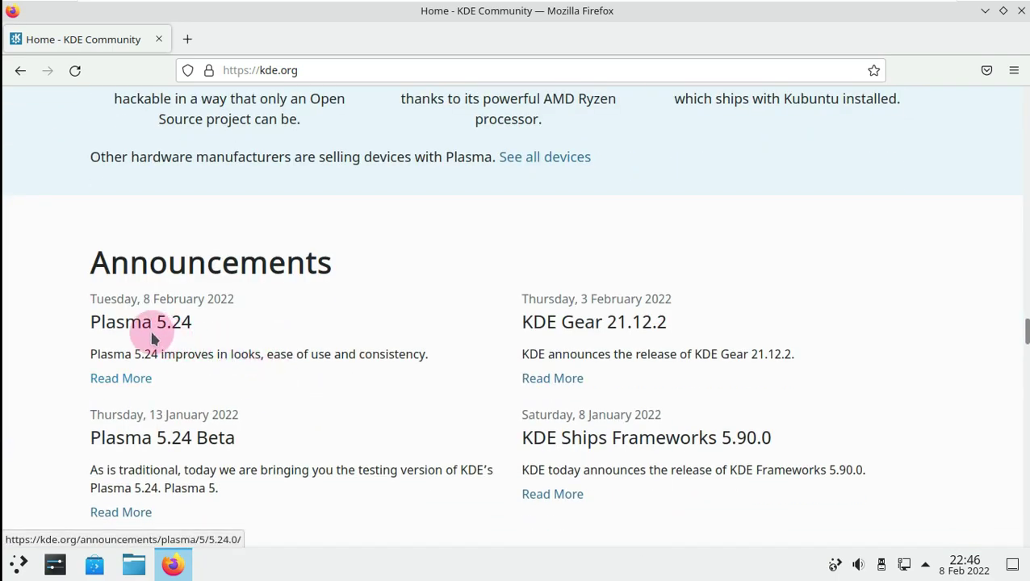
left_click_drag(194, 321, 84, 322)
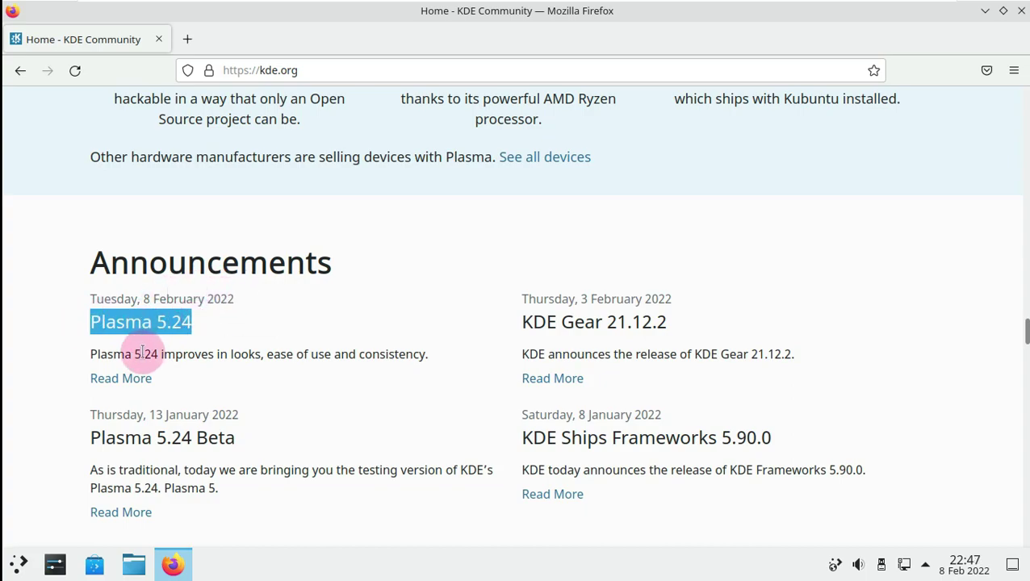
left_click(141, 381)
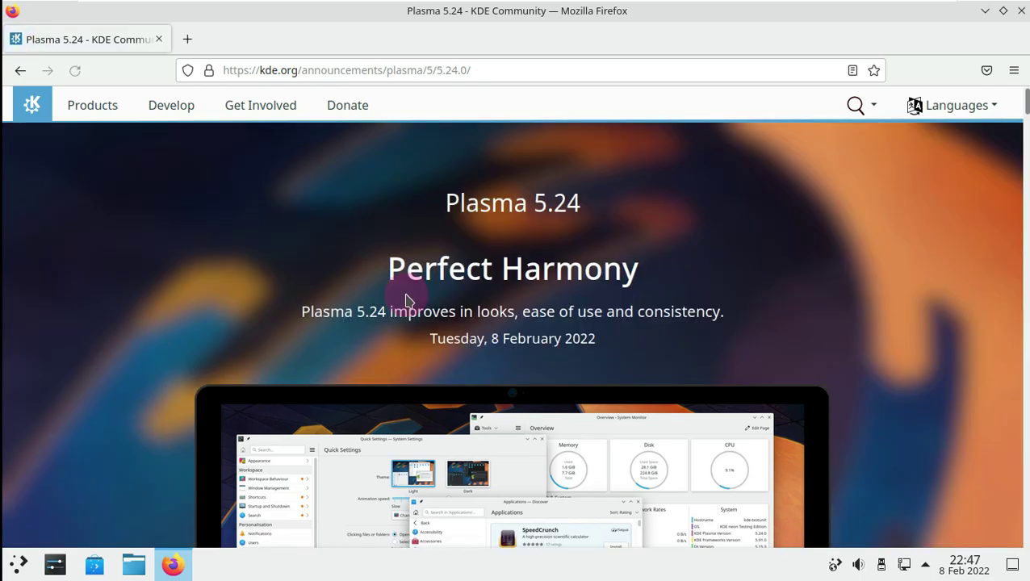
- Read the Plasma 5.24 introduction, highlighting the words about the transition to Plasma 6, and view the Highlights section
scroll(407, 299, "down", 3)
scroll(567, 200, "up", 3)
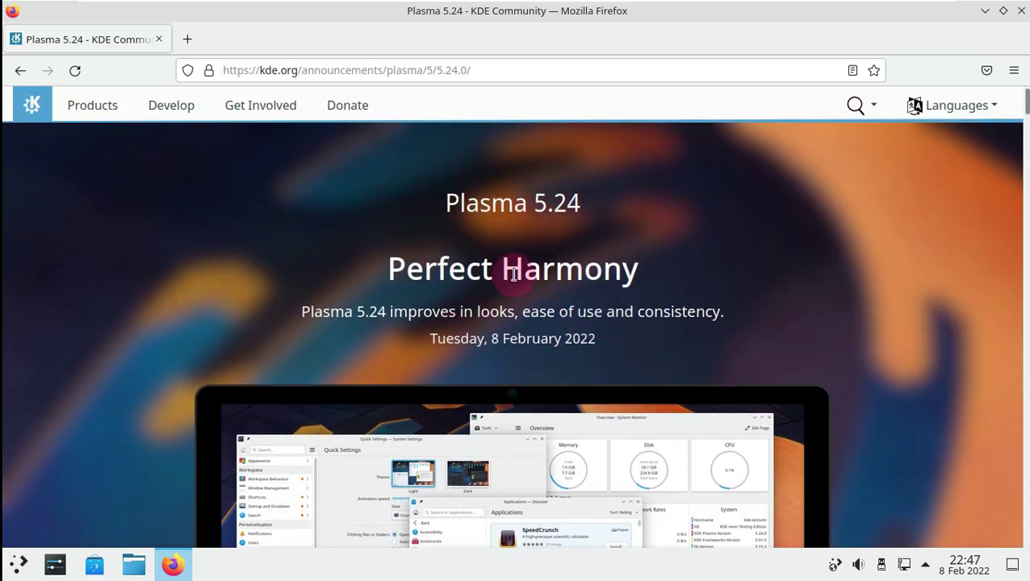
scroll(509, 305, "down", 5)
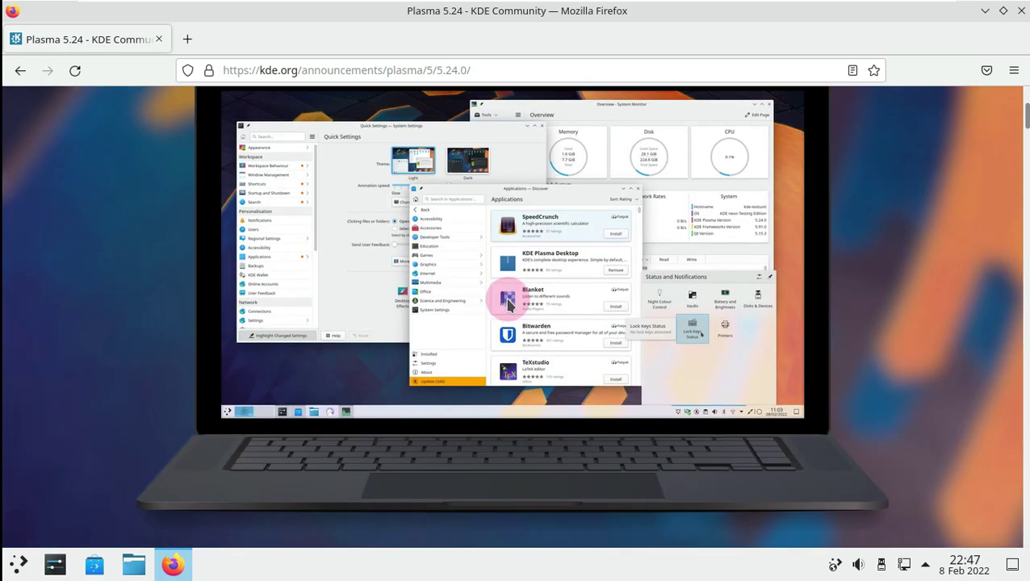
scroll(509, 305, "up", 2)
scroll(509, 304, "down", 5)
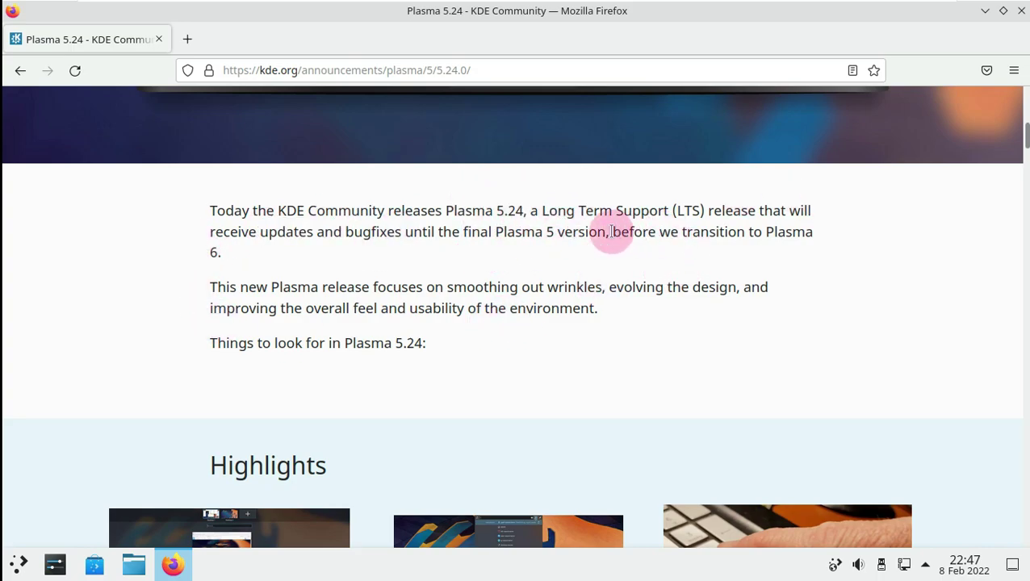
left_click_drag(611, 232, 478, 260)
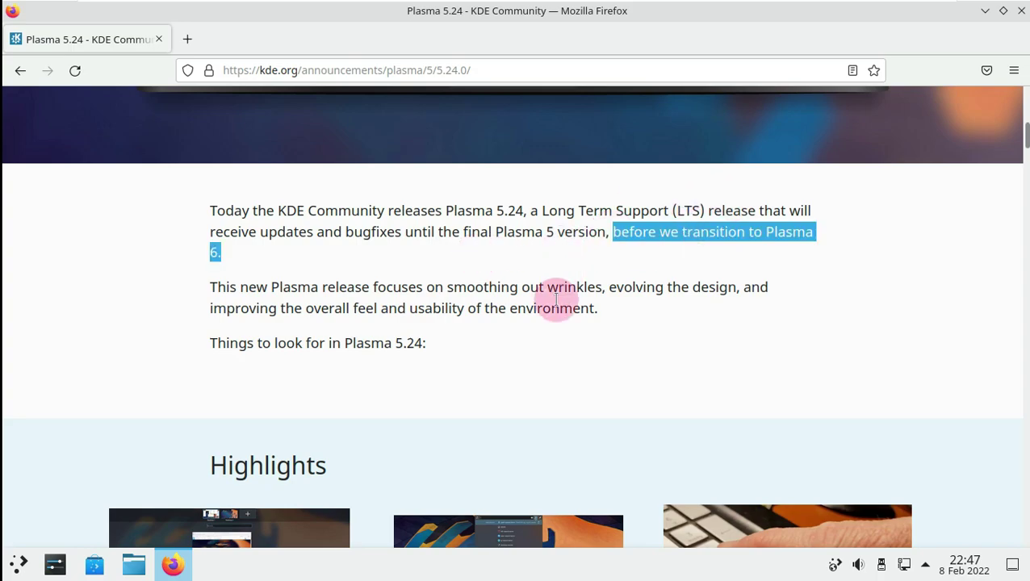
scroll(551, 294, "down", 1)
scroll(555, 305, "down", 3)
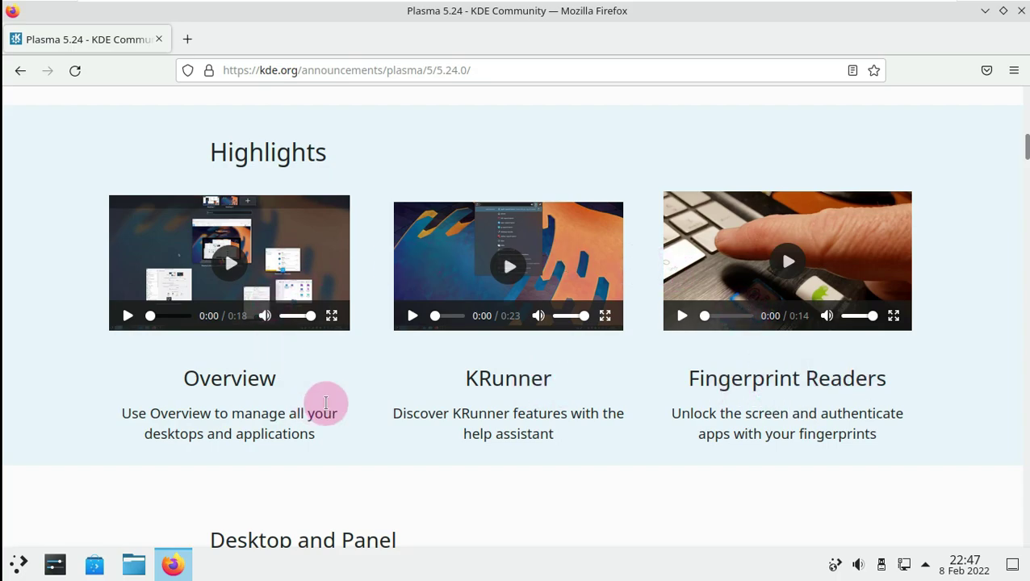
- Read the Desktop and Panel section of the announcement, covering the wallpaper and panel changes
scroll(536, 384, "down", 3)
scroll(541, 393, "down", 4)
scroll(541, 393, "up", 2)
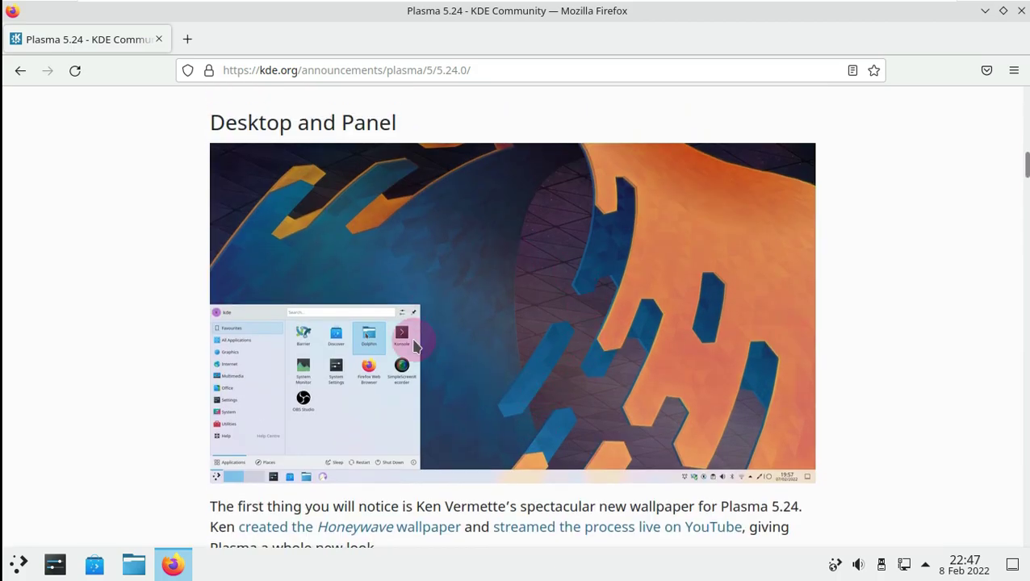
scroll(465, 321, "down", 7)
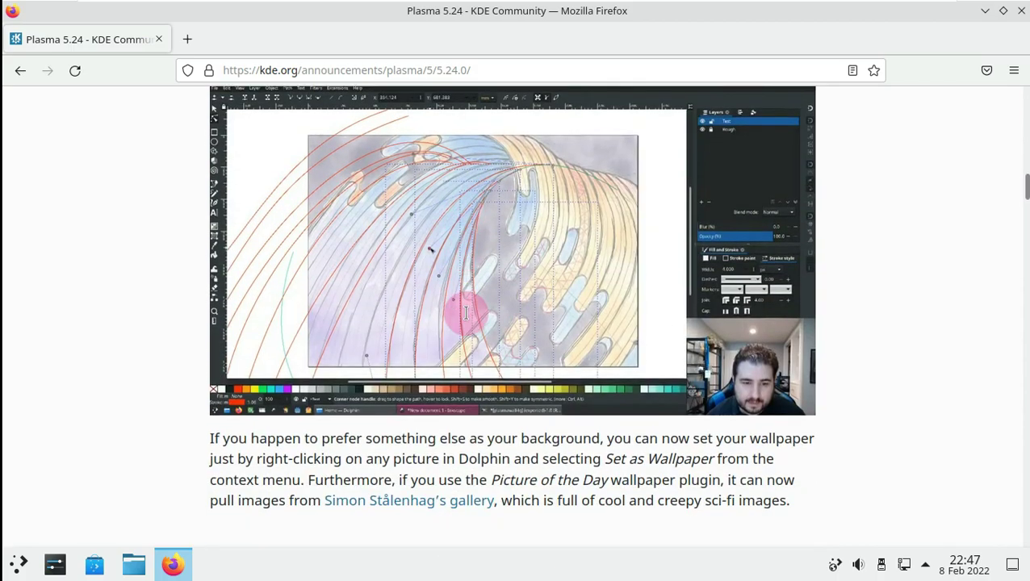
scroll(436, 218, "down", 4)
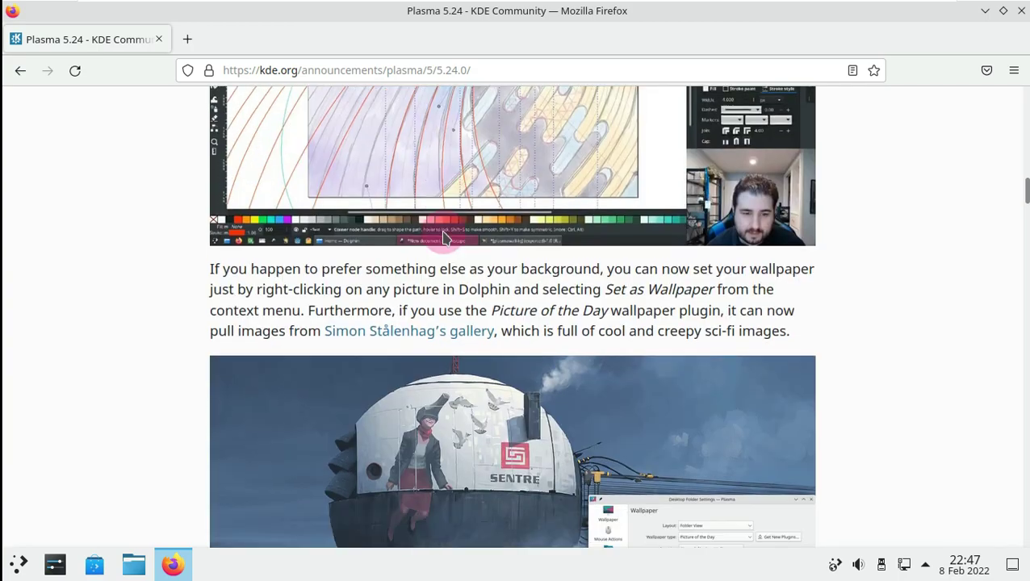
scroll(443, 236, "down", 4)
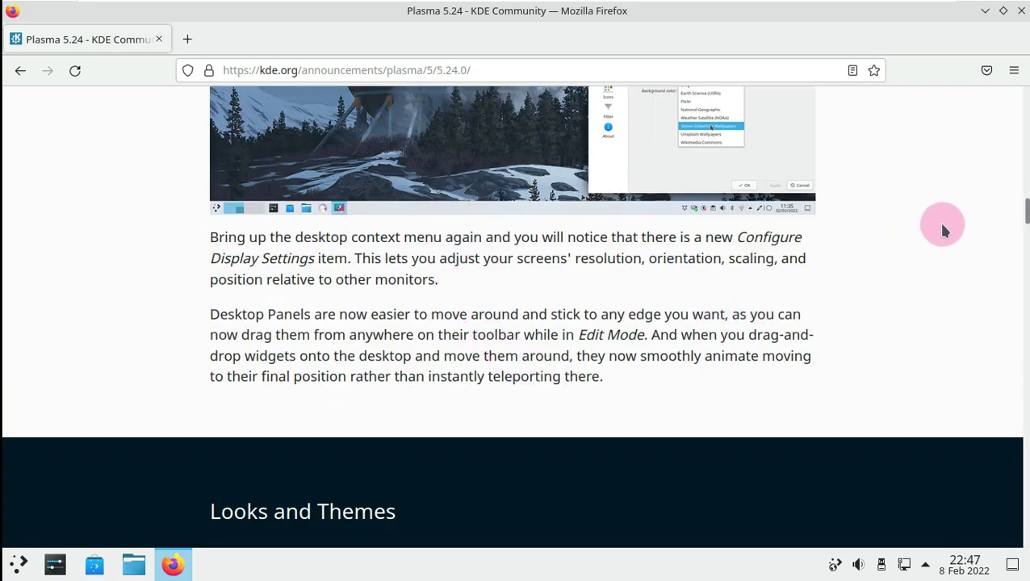
- Skip ahead to the System Settings part of the announcement and read on through the Overview effect description
left_click_drag(1025, 214, 1025, 317)
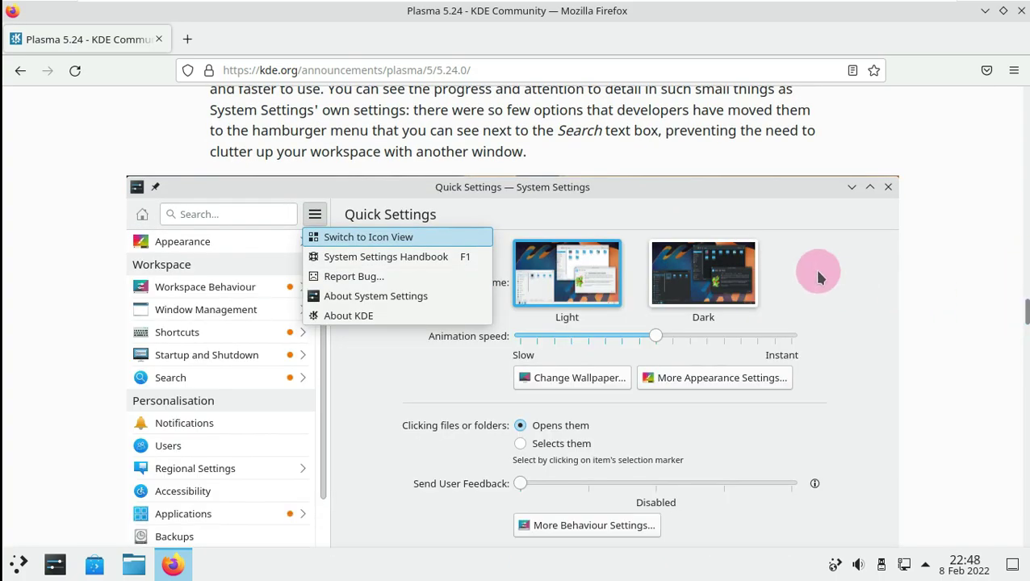
scroll(710, 305, "down", 3)
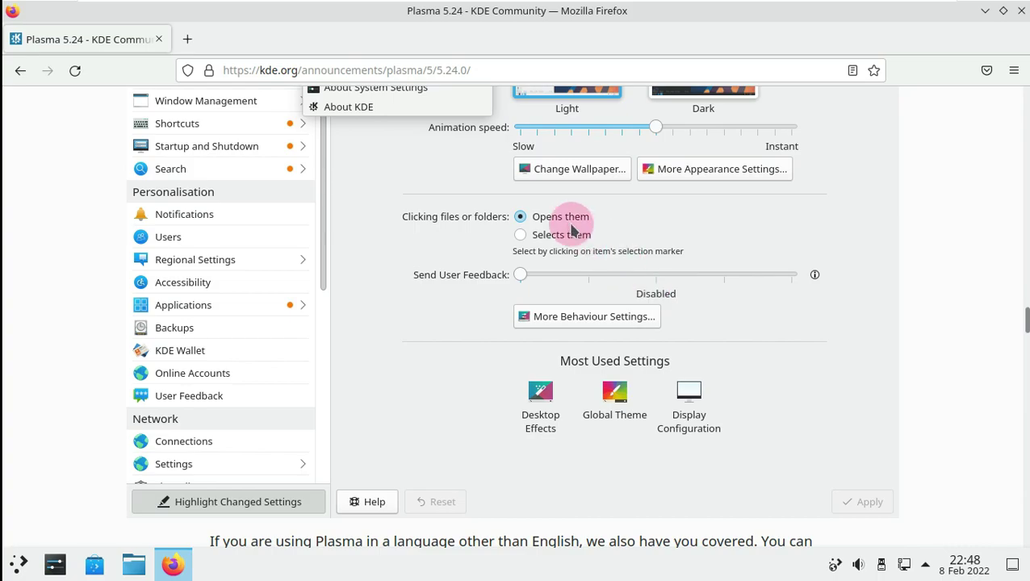
scroll(557, 238, "down", 4)
scroll(545, 252, "down", 8)
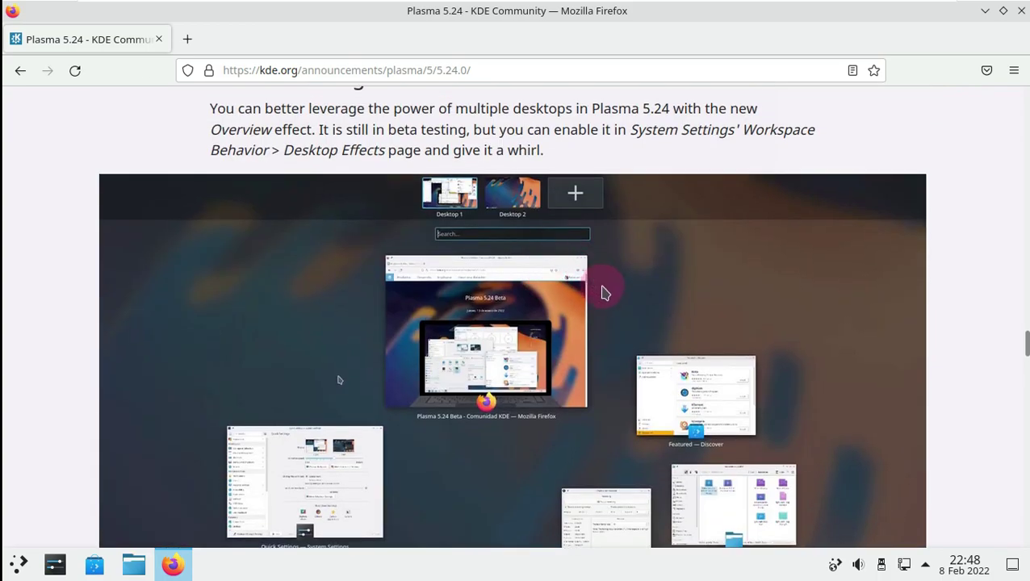
scroll(605, 293, "down", 5)
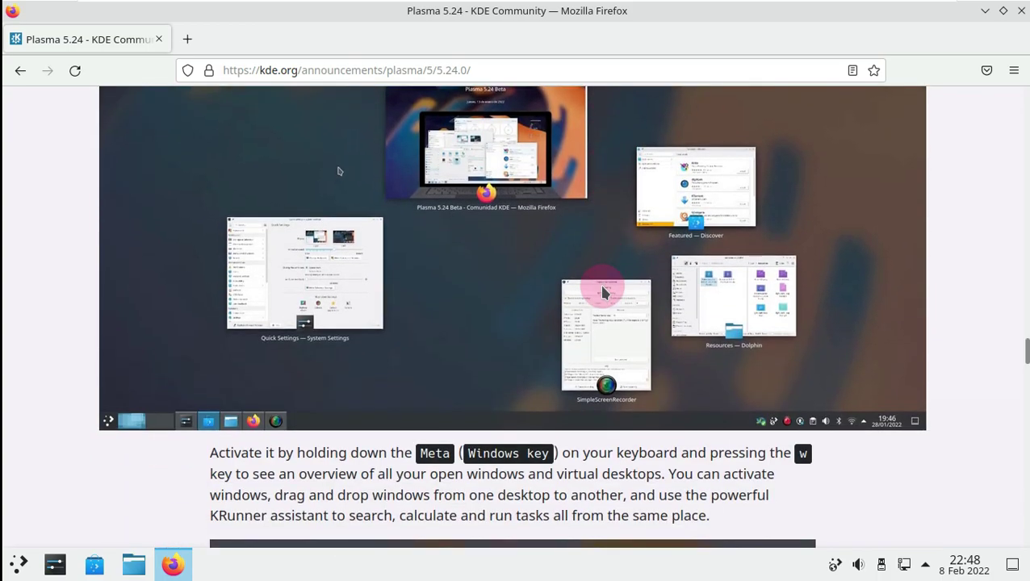
scroll(604, 293, "down", 5)
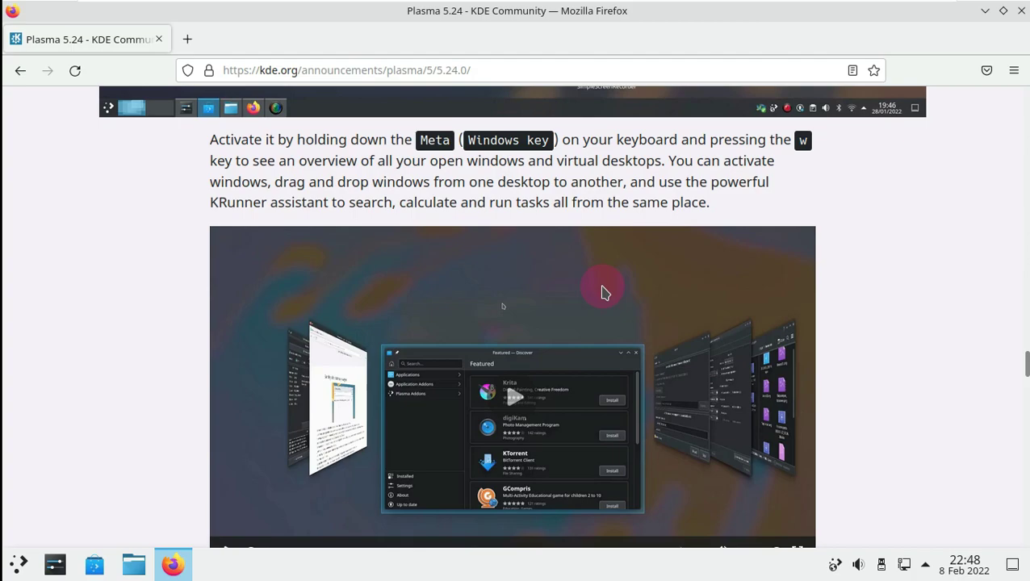
- Read the rest of the Plasma 5.24 announcement, from the Discover and Login/Lock Screen sections through Wayland and Other Updates to the download links
scroll(605, 293, "down", 8)
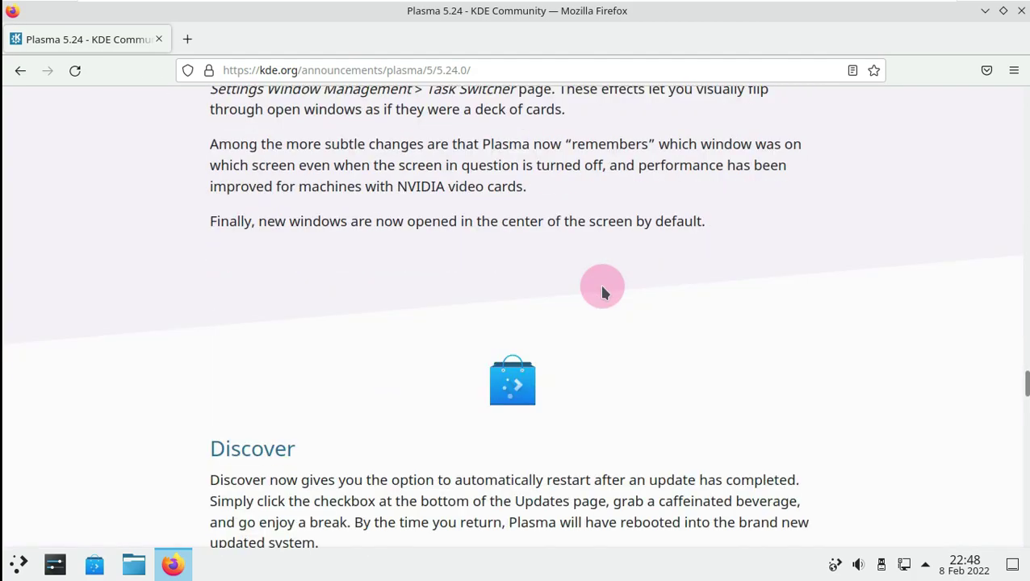
scroll(604, 292, "down", 3)
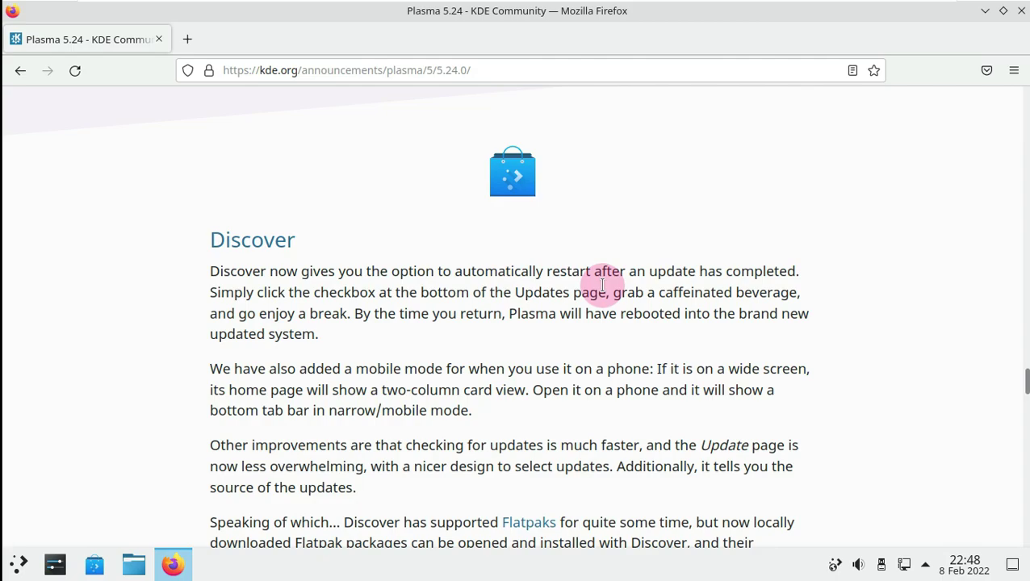
scroll(596, 355, "down", 2)
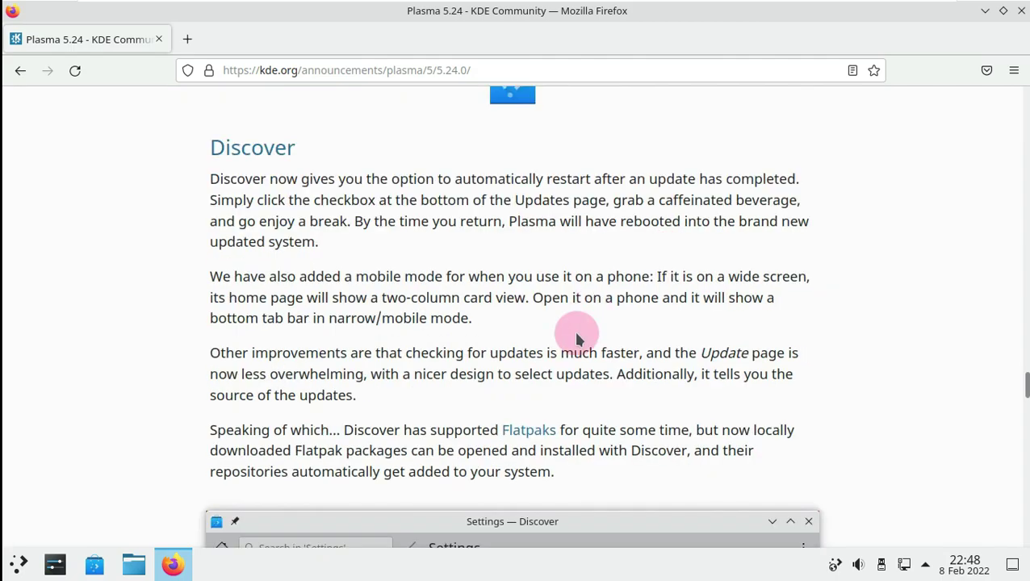
scroll(600, 404, "down", 10)
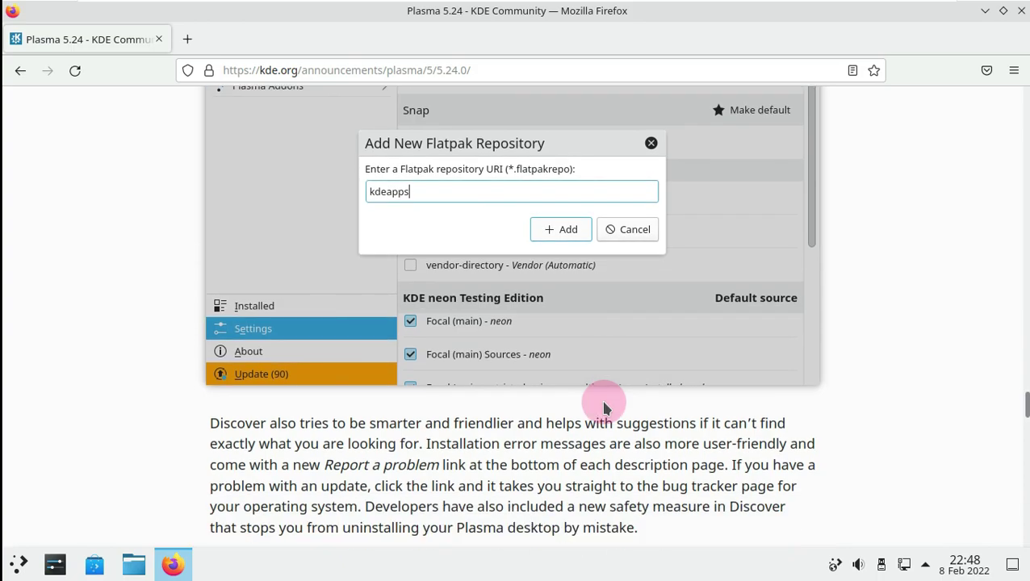
scroll(604, 408, "down", 15)
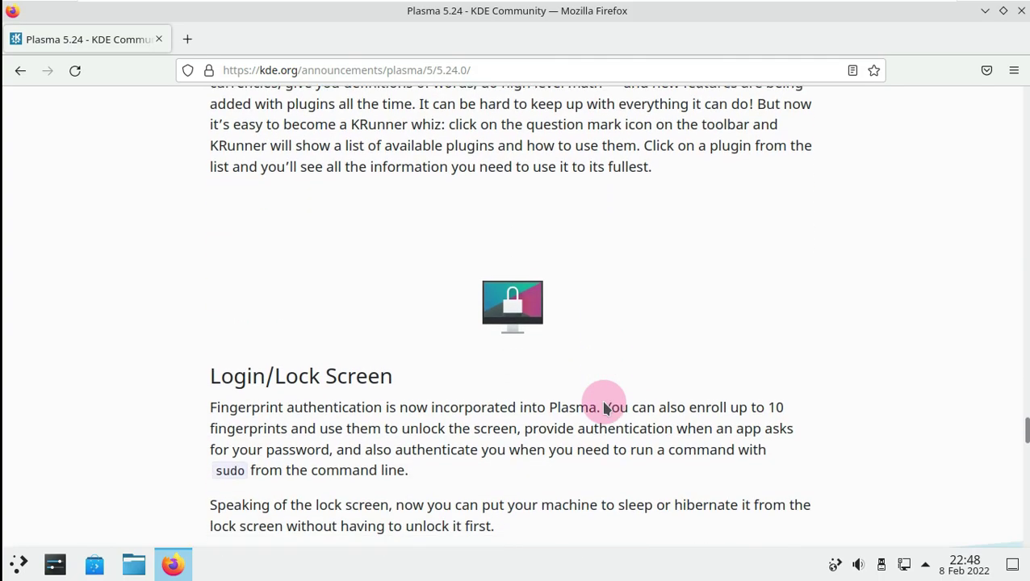
scroll(604, 403, "down", 20)
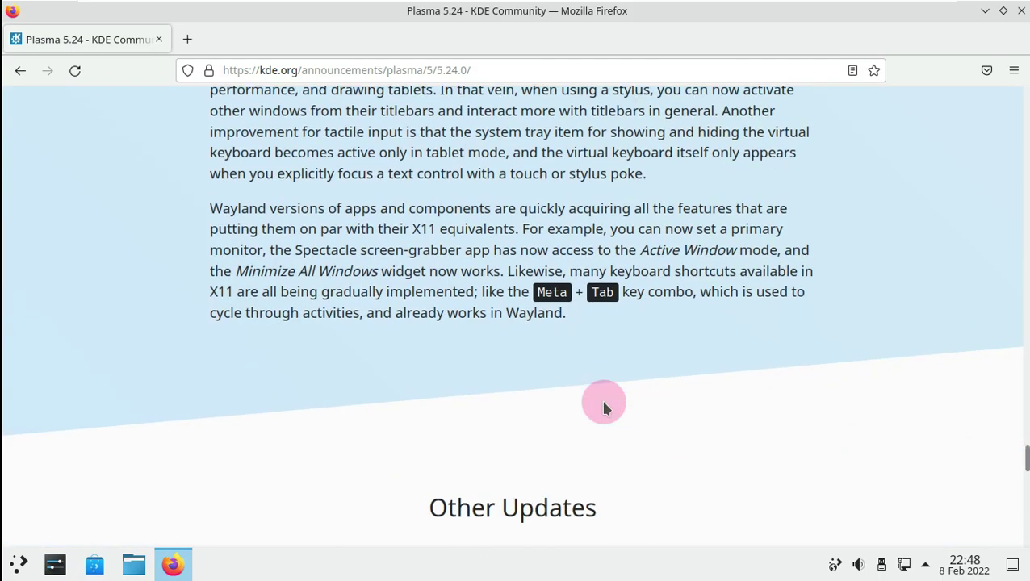
scroll(603, 405, "down", 4)
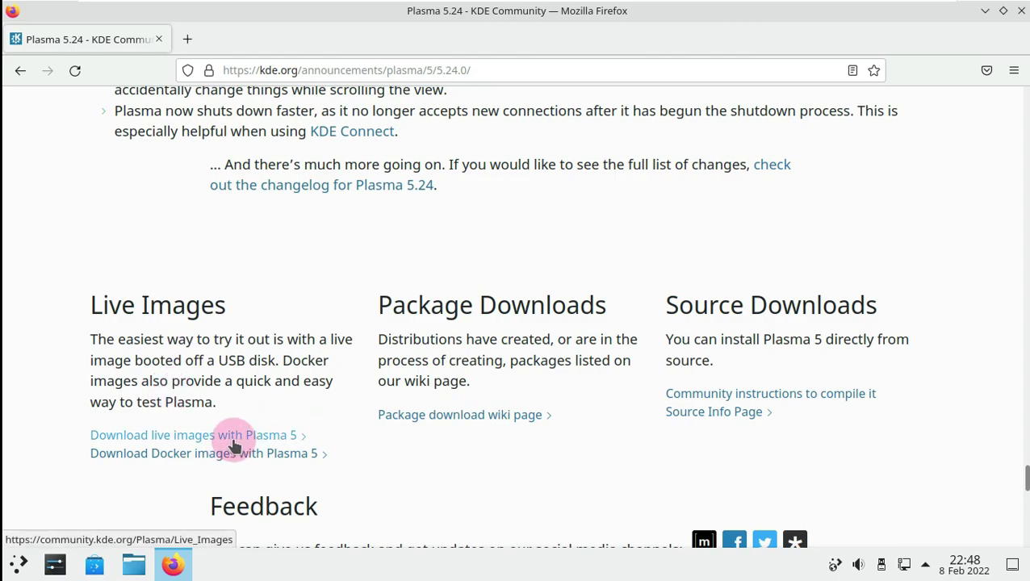
- Open the page for downloading live images with Plasma 5 and look through its list of distributions
scroll(233, 446, "down", 2)
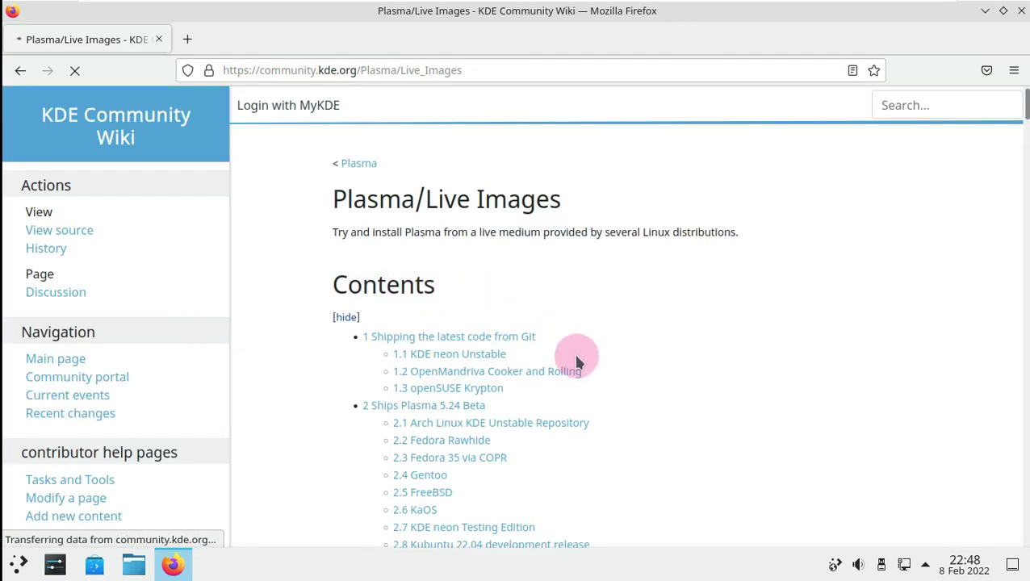
scroll(616, 282, "down", 5)
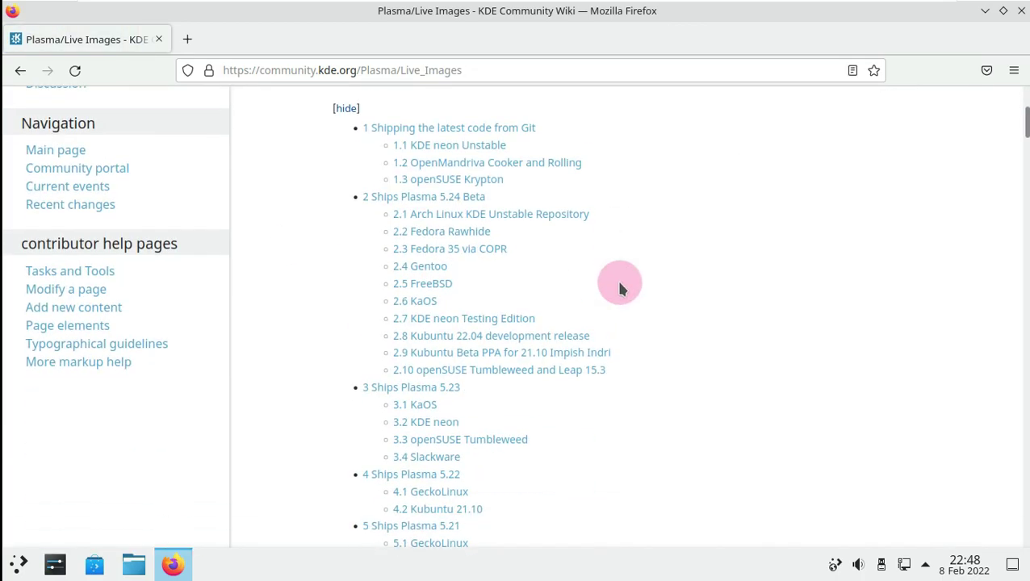
scroll(617, 282, "up", 2)
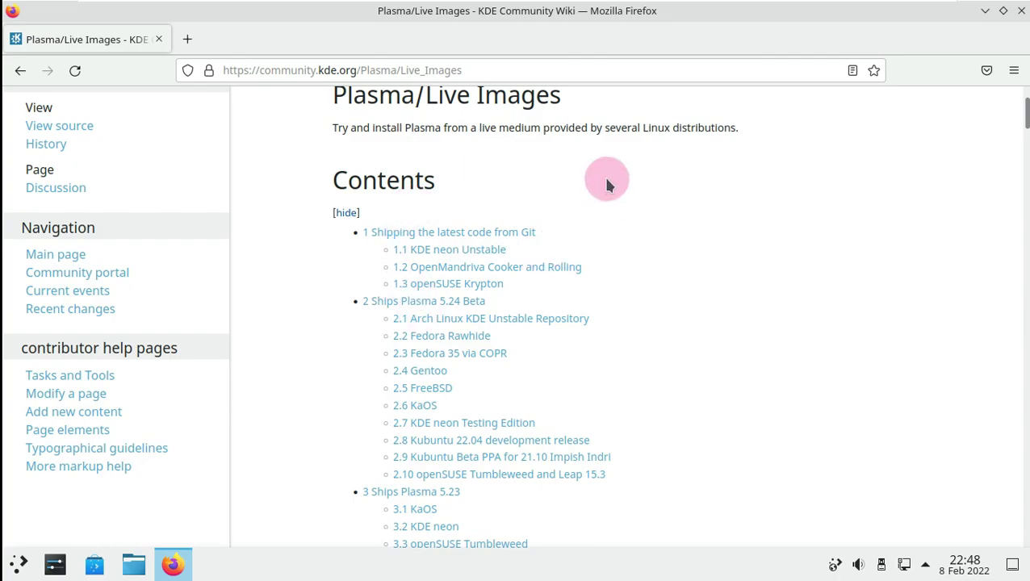
- Go to the 9to5Linux YouTube channel at youtube.com/9to5linux
left_click(559, 68)
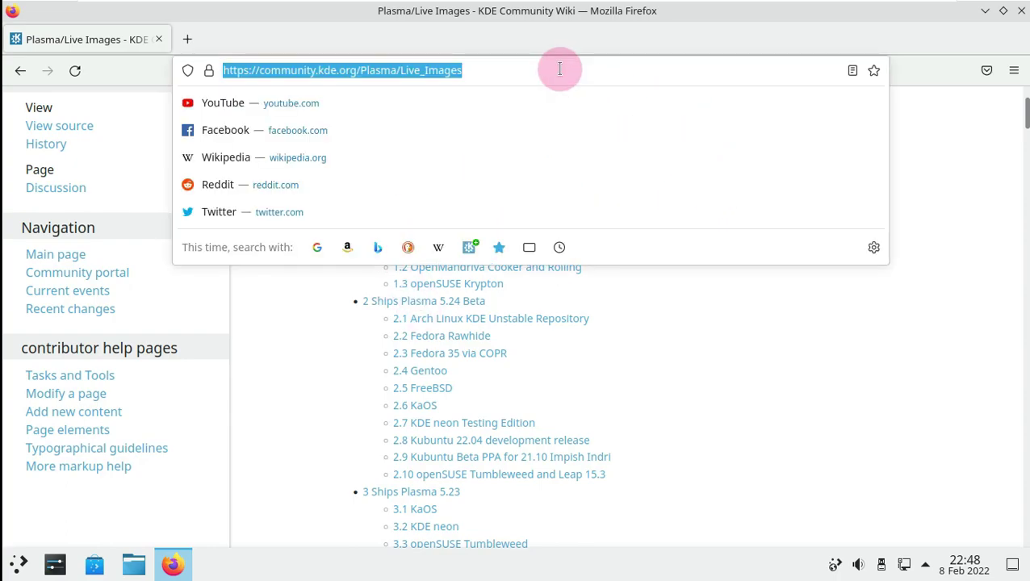
type("yout")
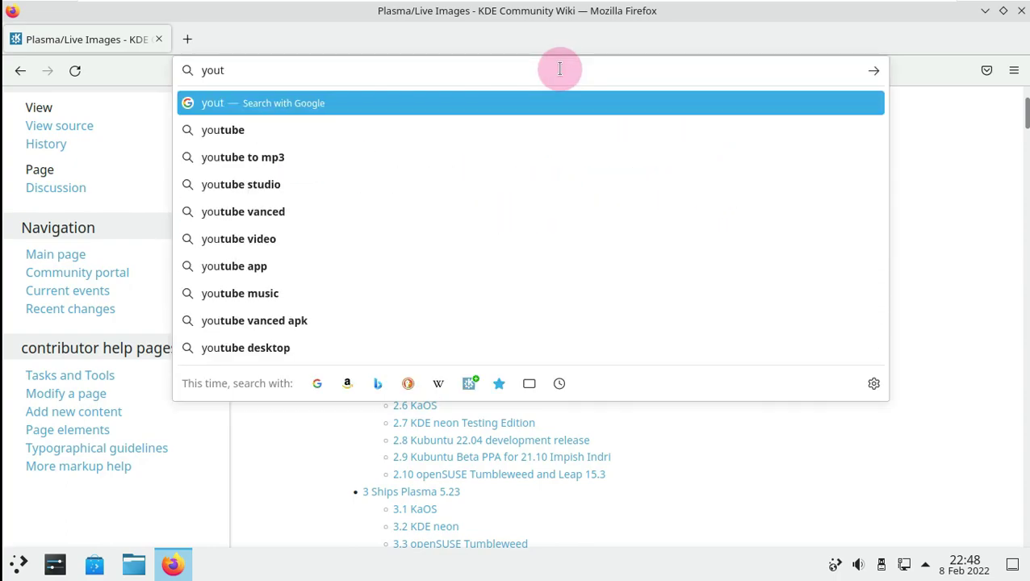
type("ube.com")
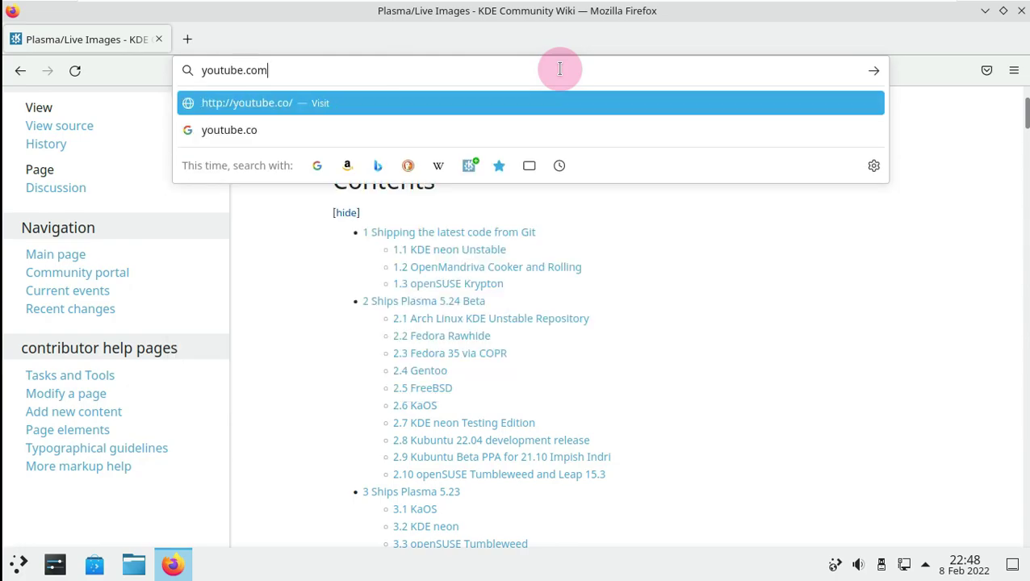
type("/9to5linux")
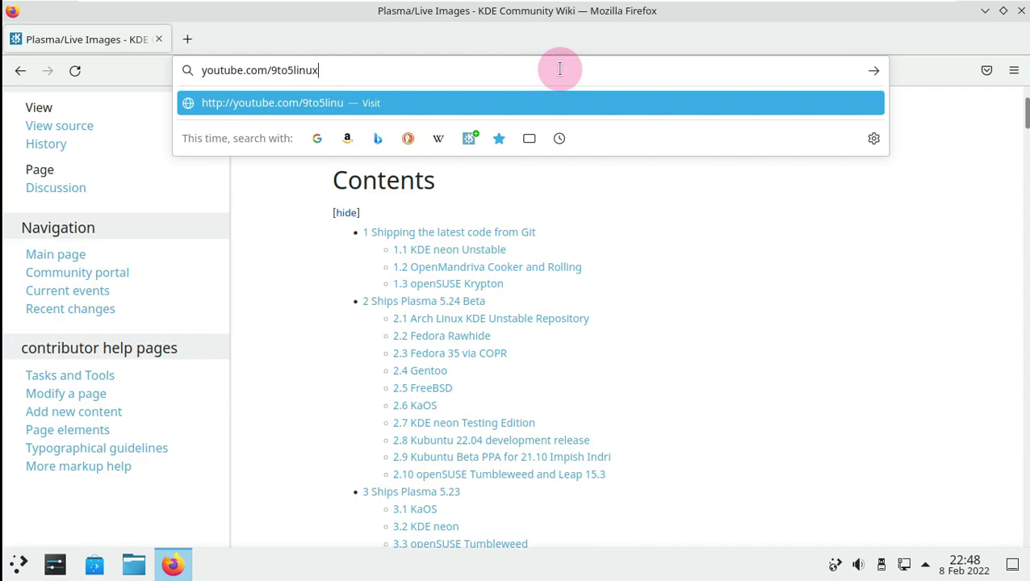
key("Return")
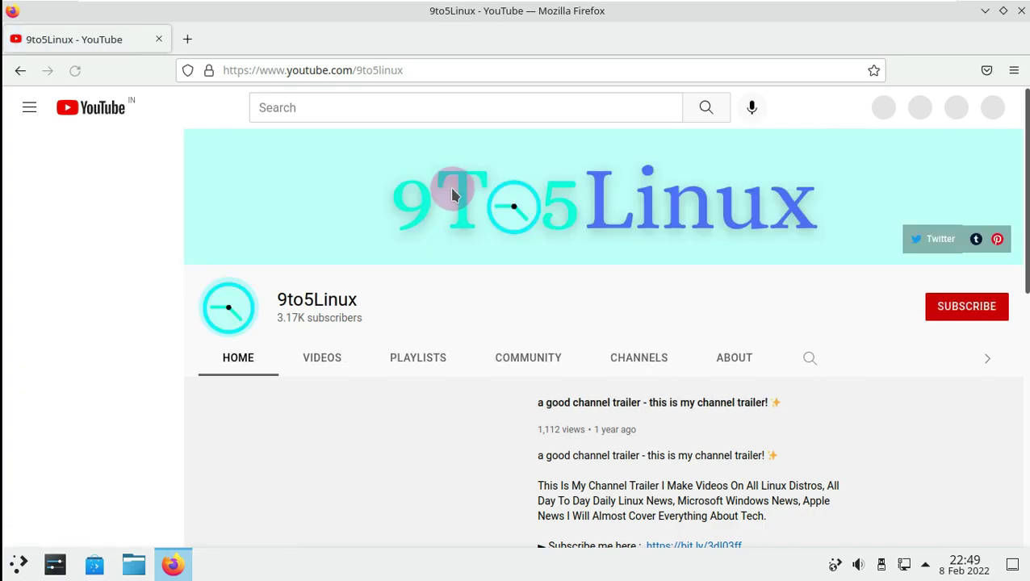
- Highlight the channel name 9to5Linux, then bring up the channel's subscribe prompt and dismiss it
left_click_drag(356, 299, 281, 299)
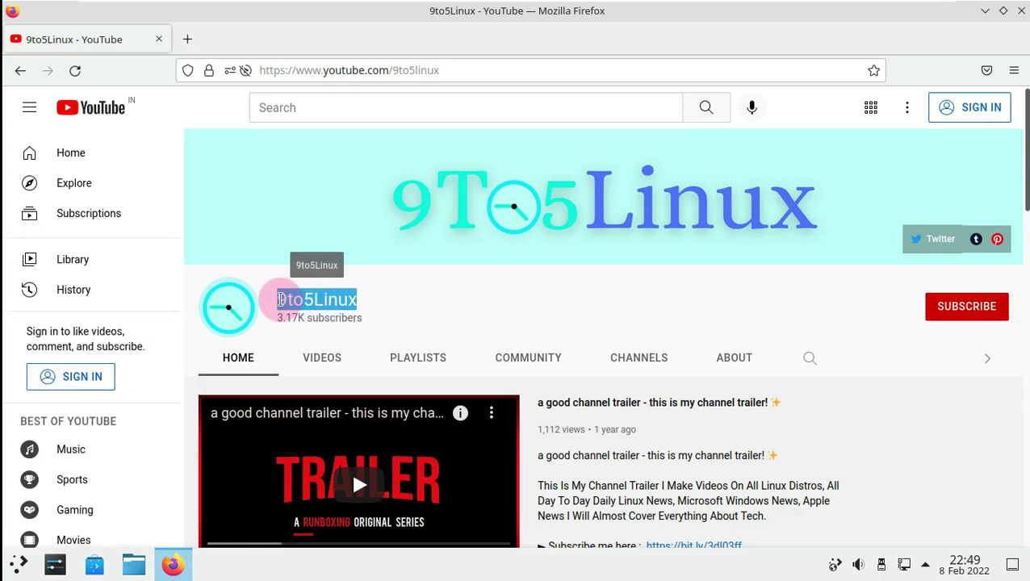
left_click(964, 309)
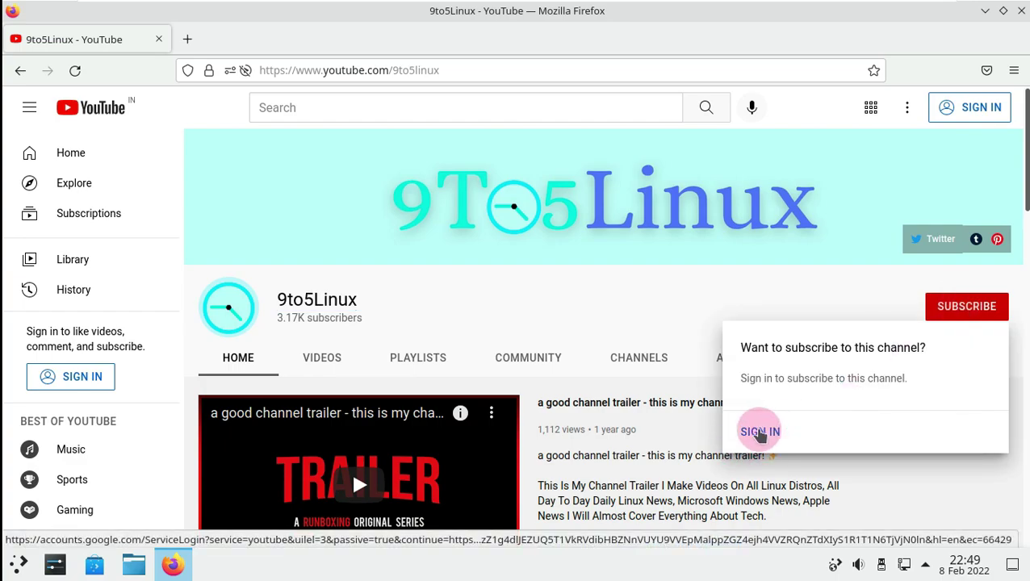
left_click(640, 299)
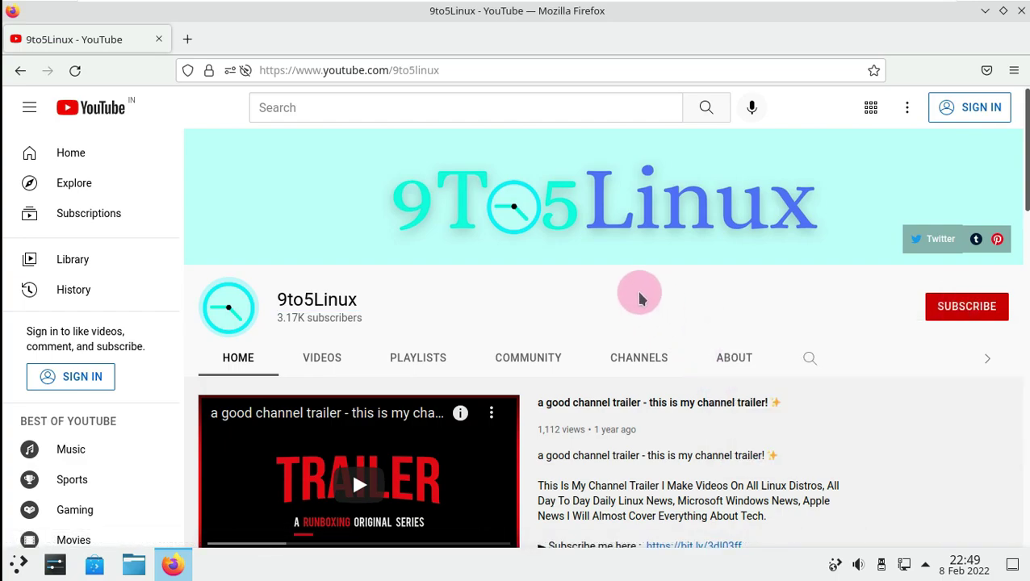
- View the channel's About information, highlighting the sentence about daily uploads and the weekly upload schedule
left_click(717, 368)
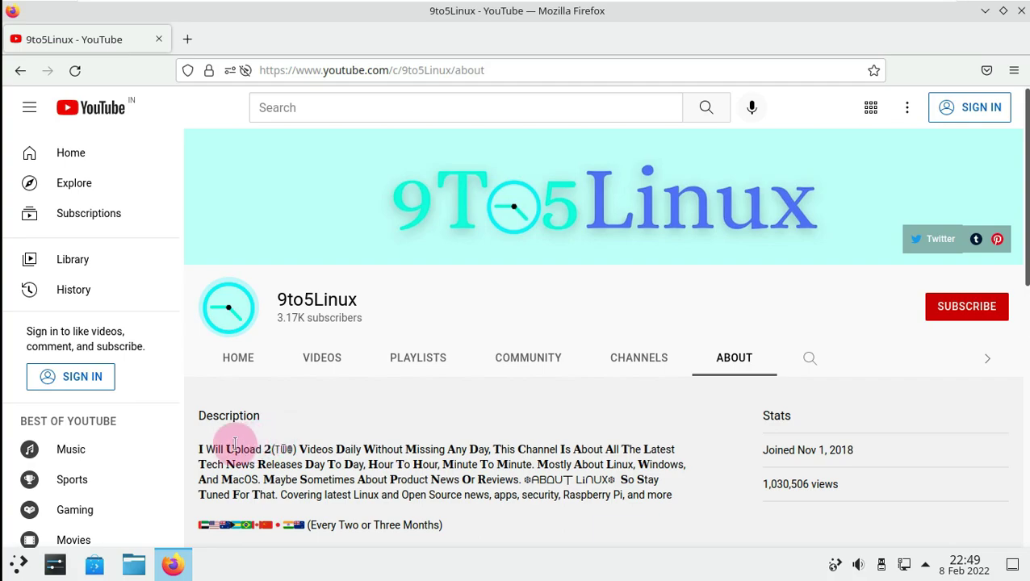
left_click_drag(200, 450, 485, 453)
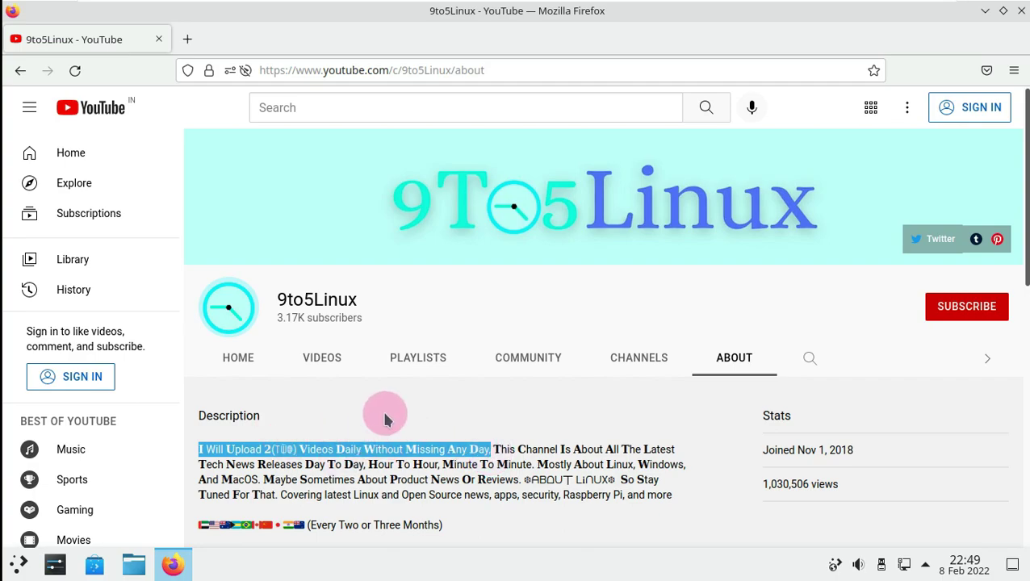
scroll(386, 416, "down", 2)
scroll(386, 416, "down", 2)
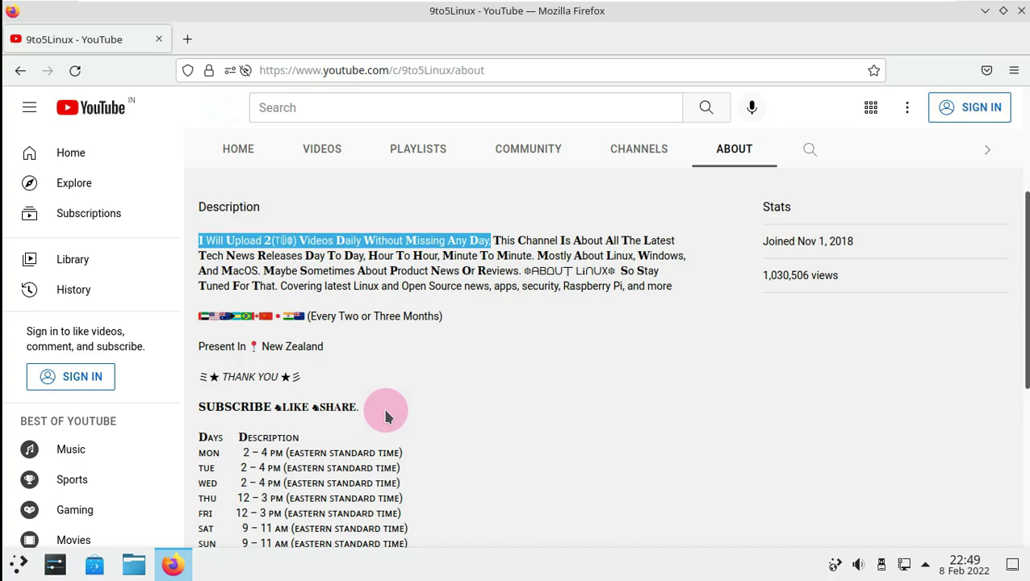
left_click_drag(195, 410, 420, 541)
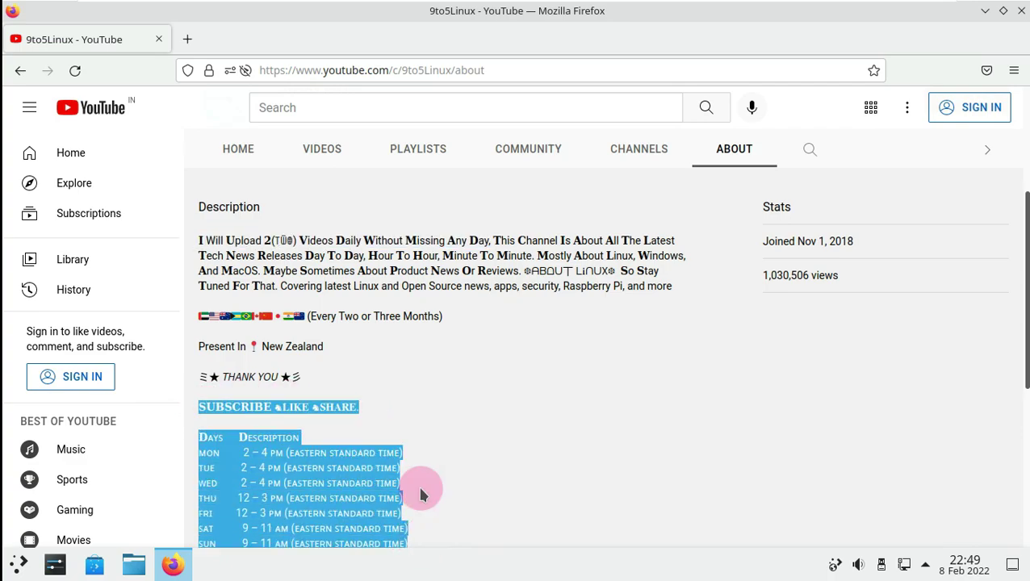
scroll(567, 416, "up", 4)
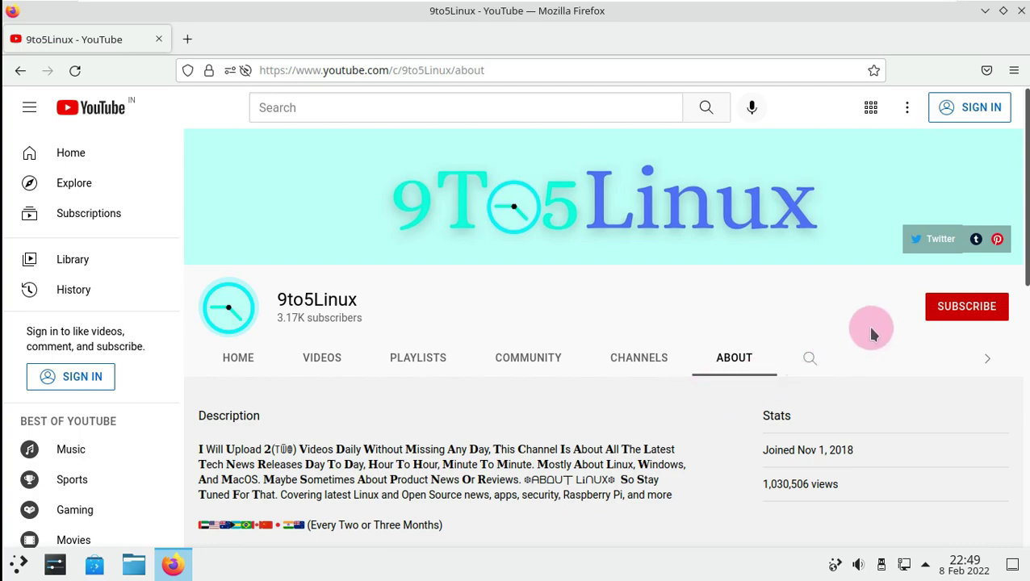
- Show and dismiss the subscribe prompt from the About page and highlight the channel name again
left_click(941, 307)
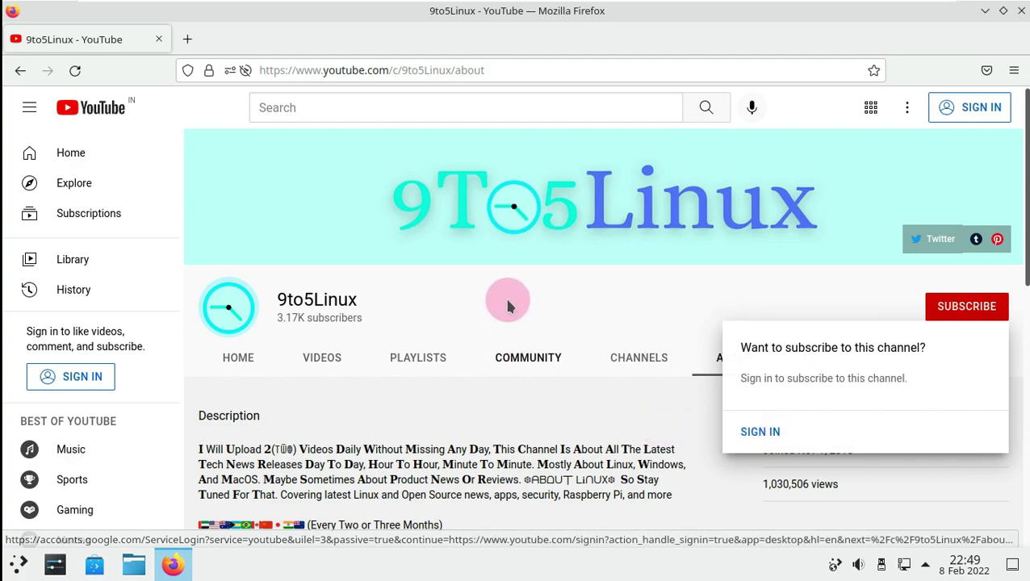
left_click(404, 299)
left_click_drag(368, 305, 284, 298)
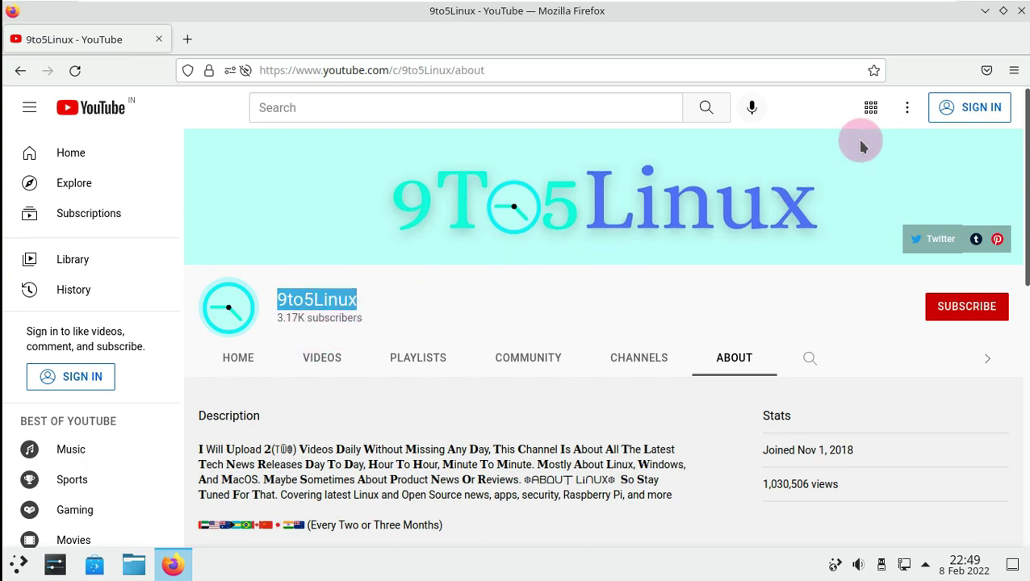
- Close the browser and launch System Monitor from the launcher's list of all applications
left_click(1022, 15)
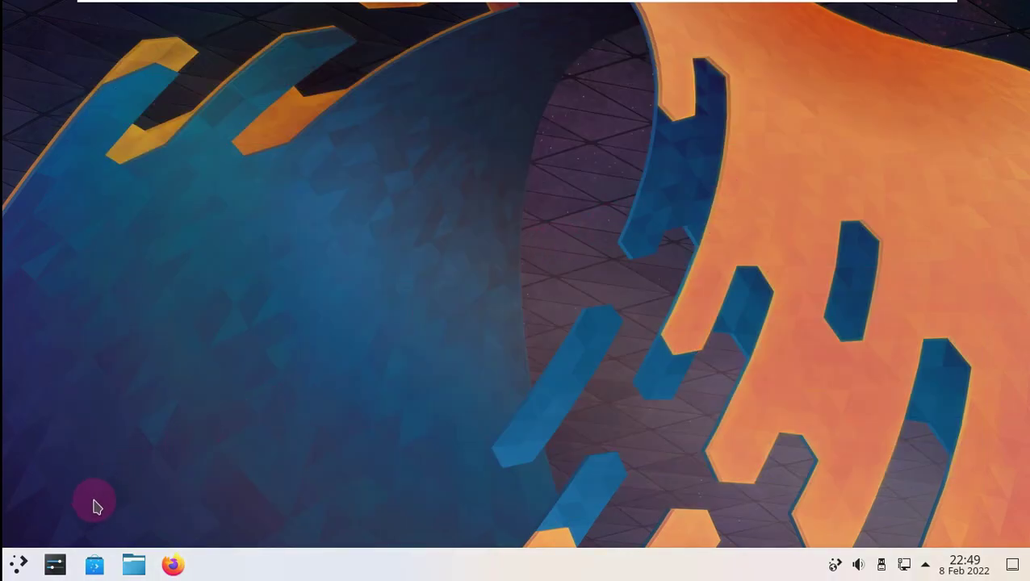
left_click(21, 564)
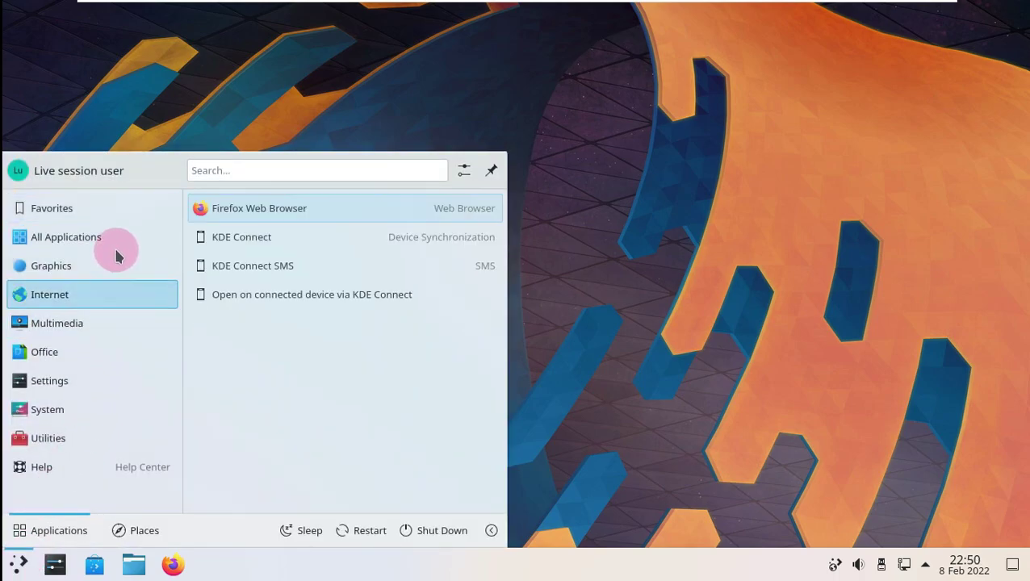
mouse_move(117, 243)
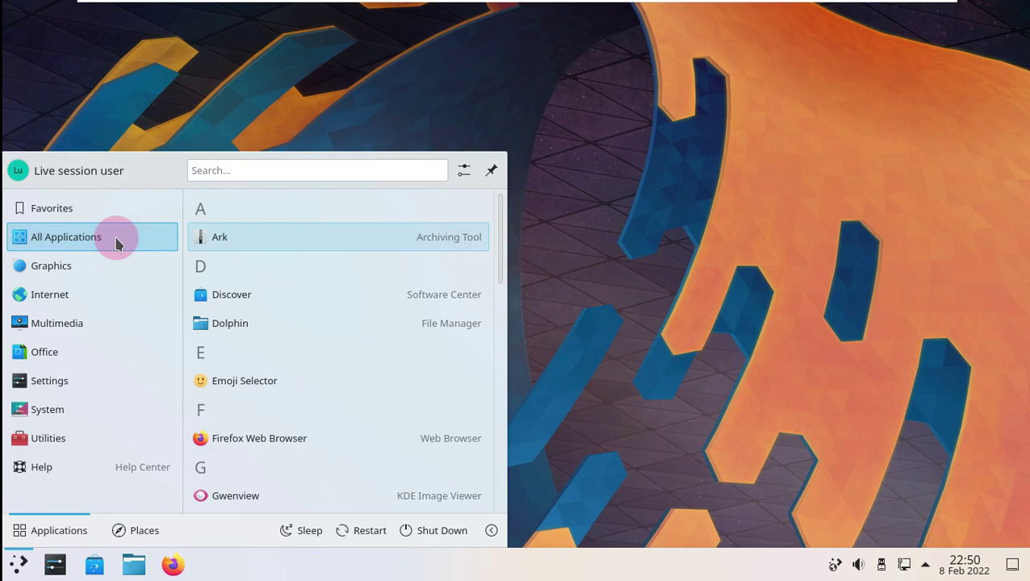
left_click_drag(501, 225, 492, 440)
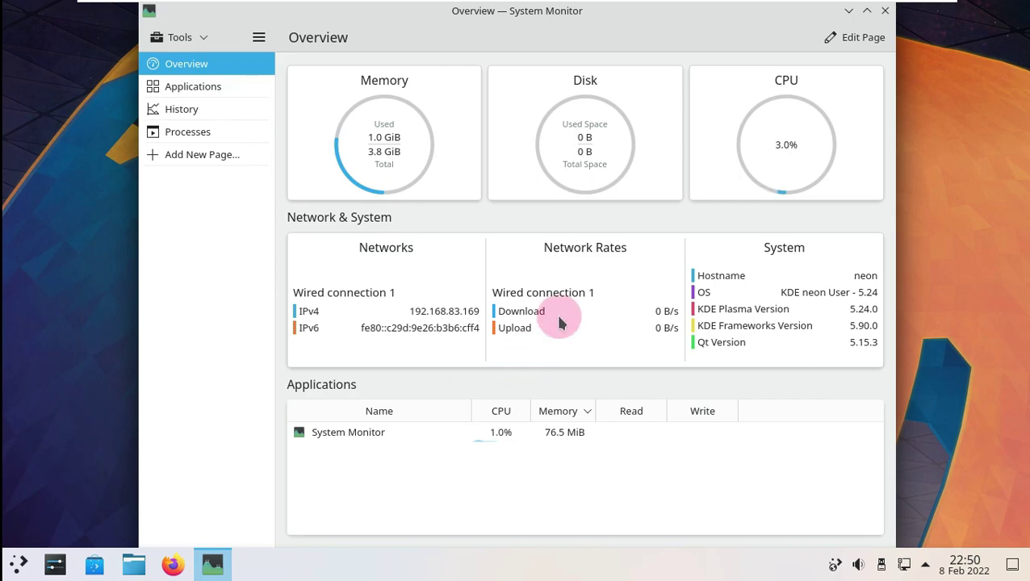
- Maximize System Monitor and look through its Applications, History and Processes pages
left_click(866, 11)
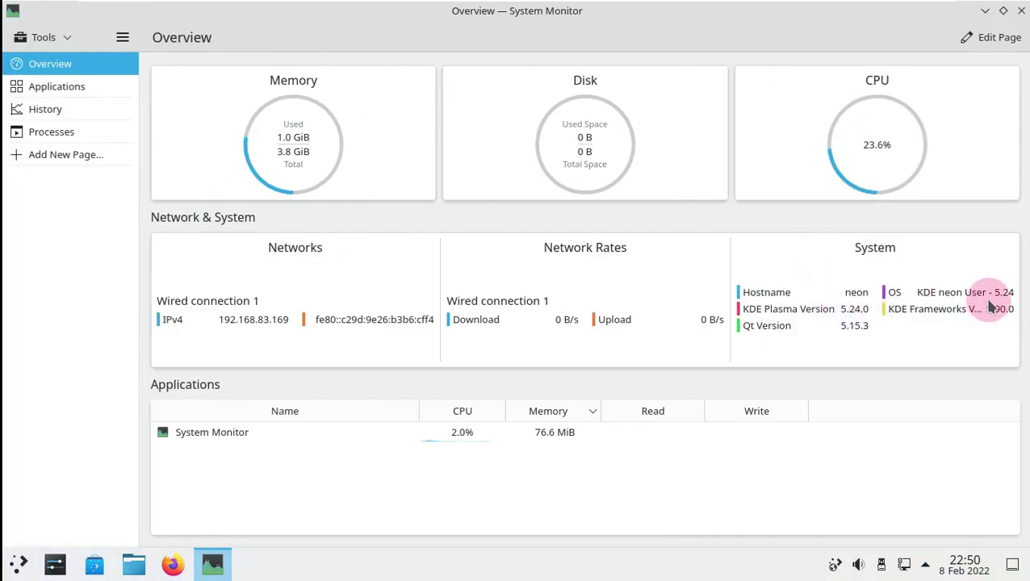
left_click(67, 92)
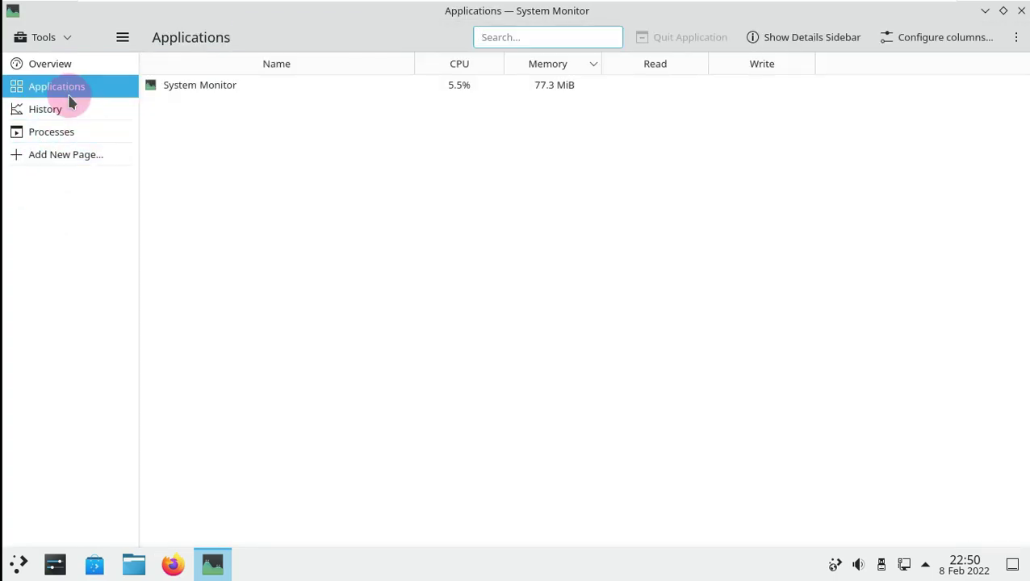
left_click(71, 107)
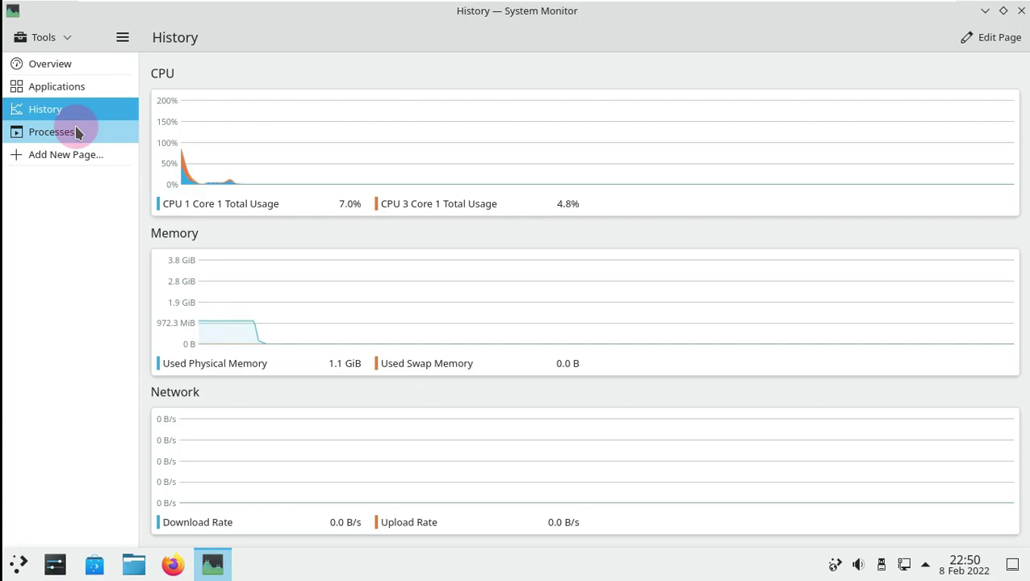
left_click(79, 134)
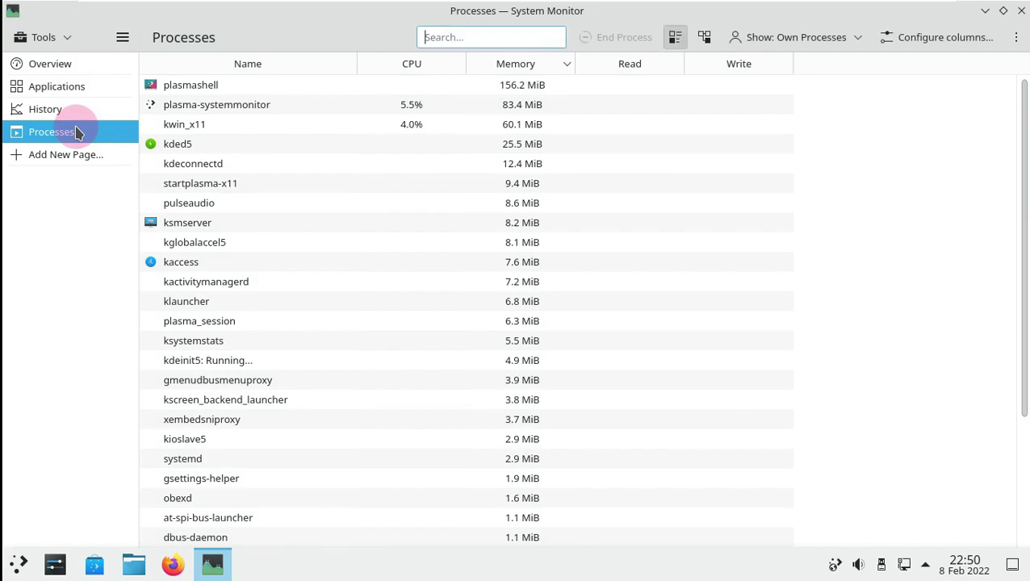
- Open the About System Monitor information to check the application's version and libraries
left_click(122, 37)
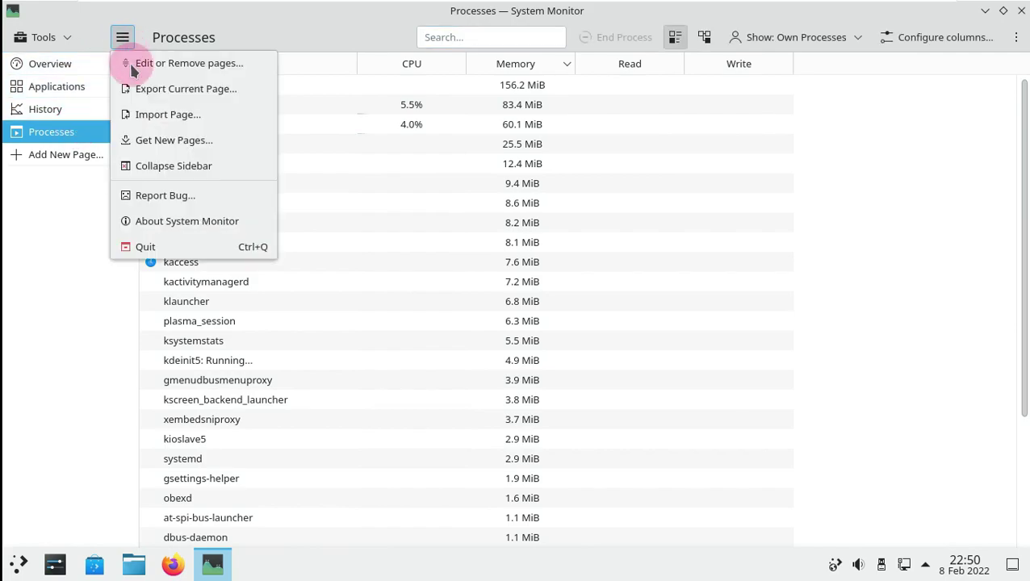
left_click(163, 221)
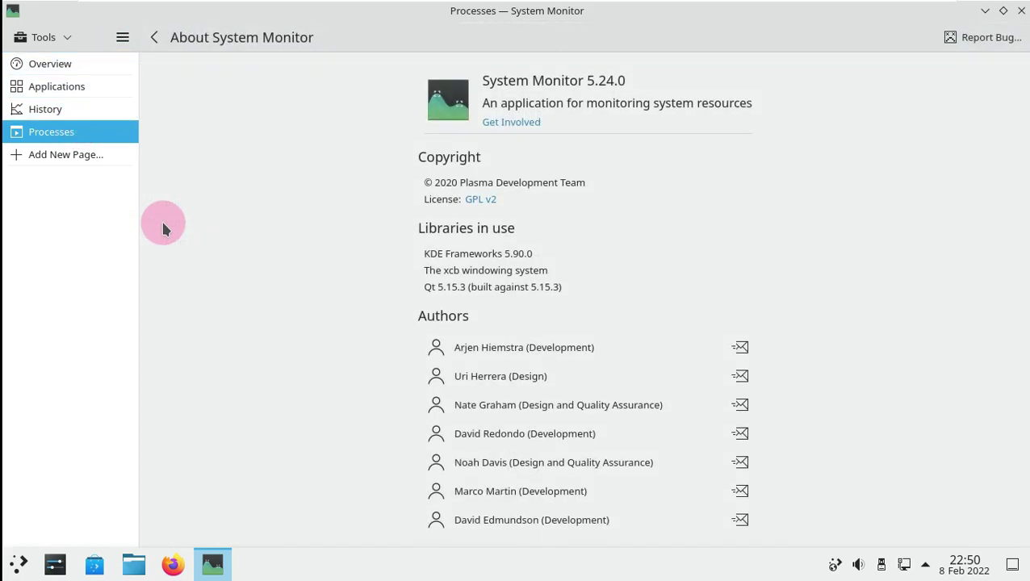
- Launch Konsole from System Monitor and install neofetch with the suggested command sudo apt install neofetch, answering y to continue
left_click(65, 36)
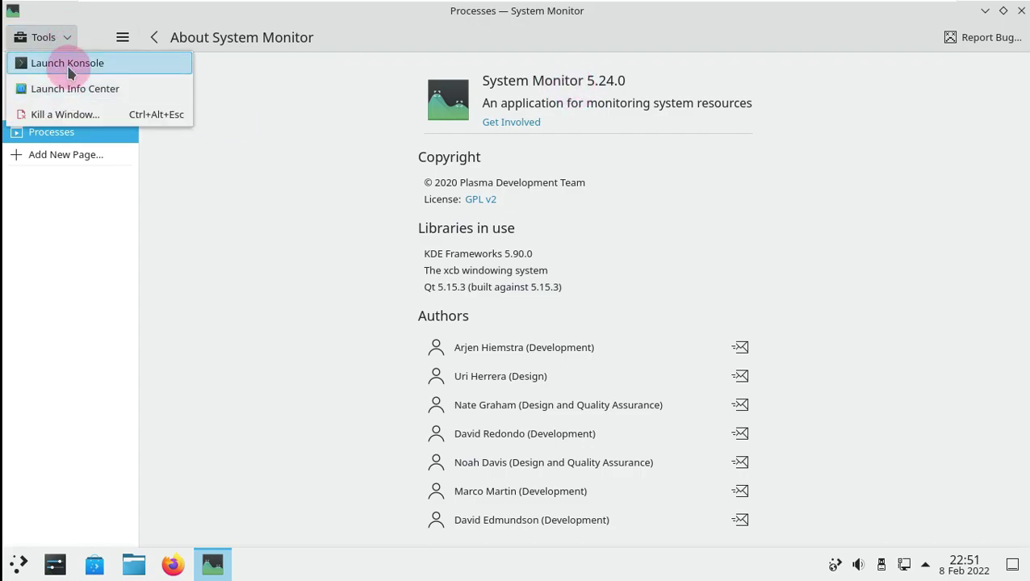
left_click(64, 63)
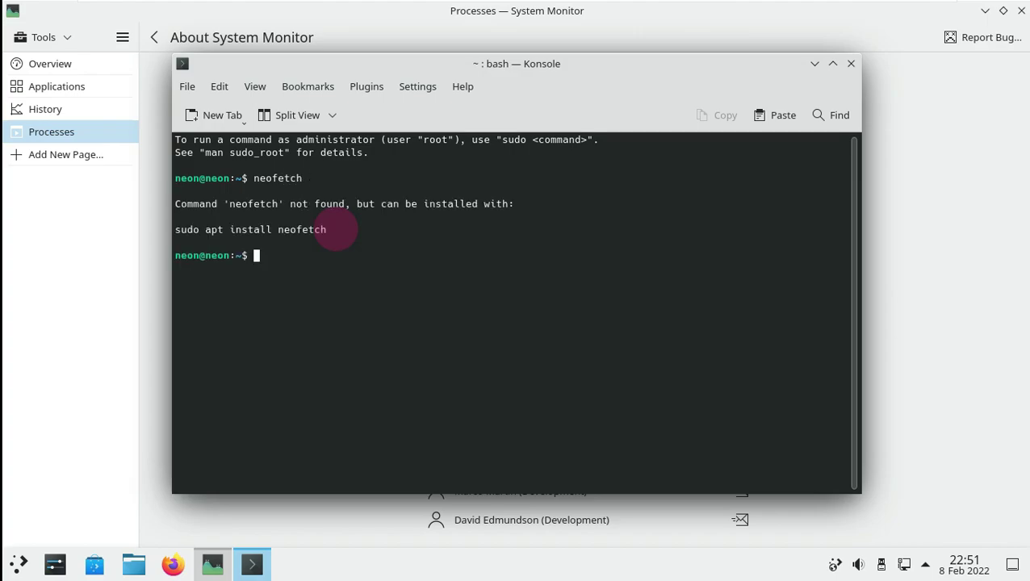
left_click_drag(326, 232, 171, 230)
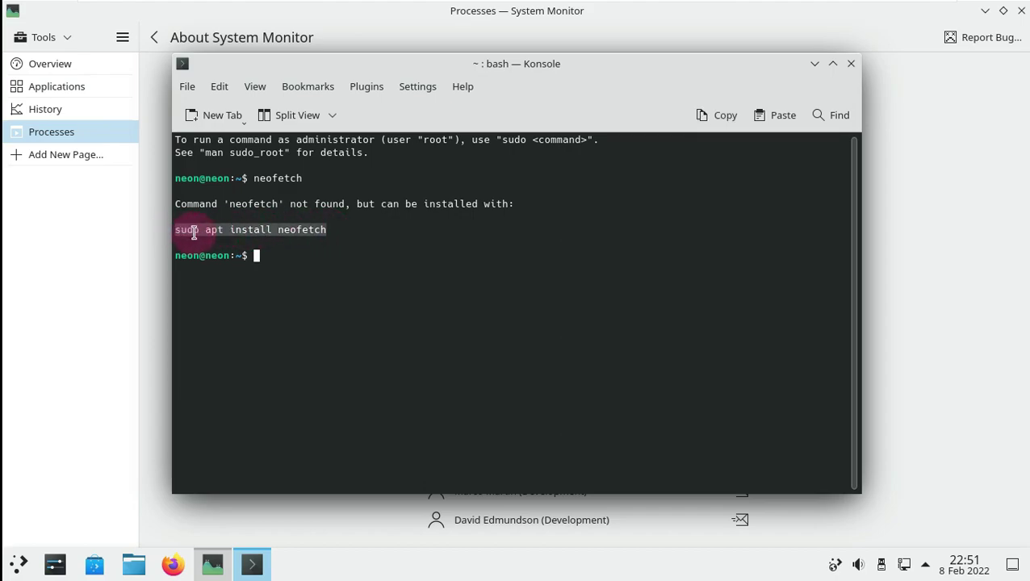
right_click(195, 234)
left_click(224, 244)
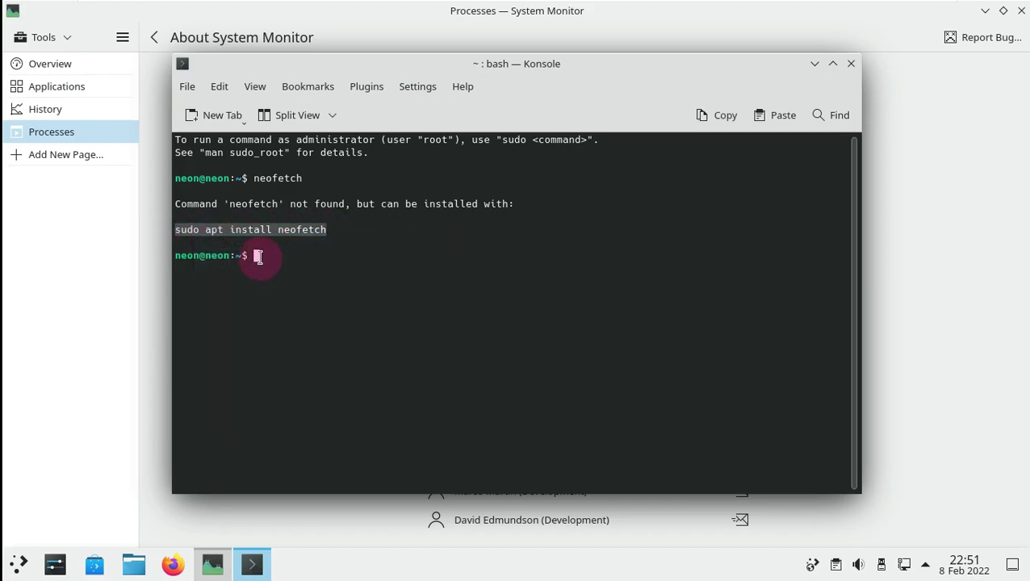
right_click(259, 260)
left_click(304, 287)
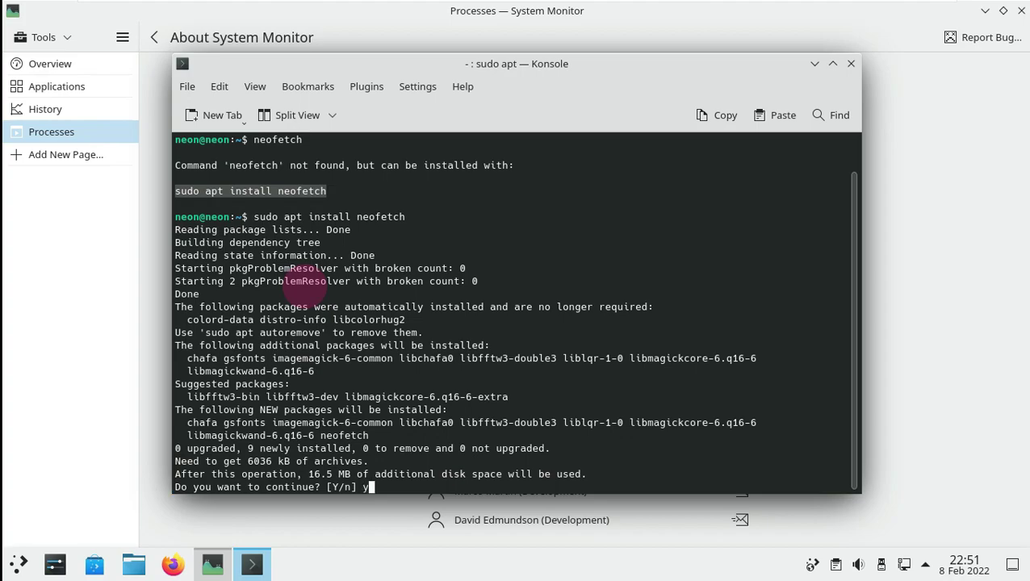
key("Return")
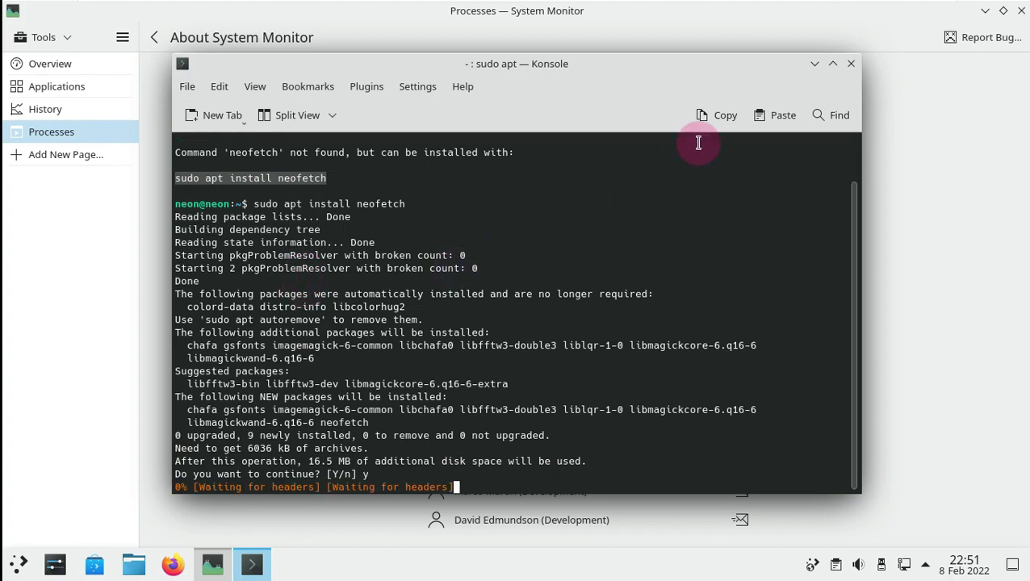
- Maximize Konsole and run neofetch once the installation has finished, to show the system information
left_click(832, 66)
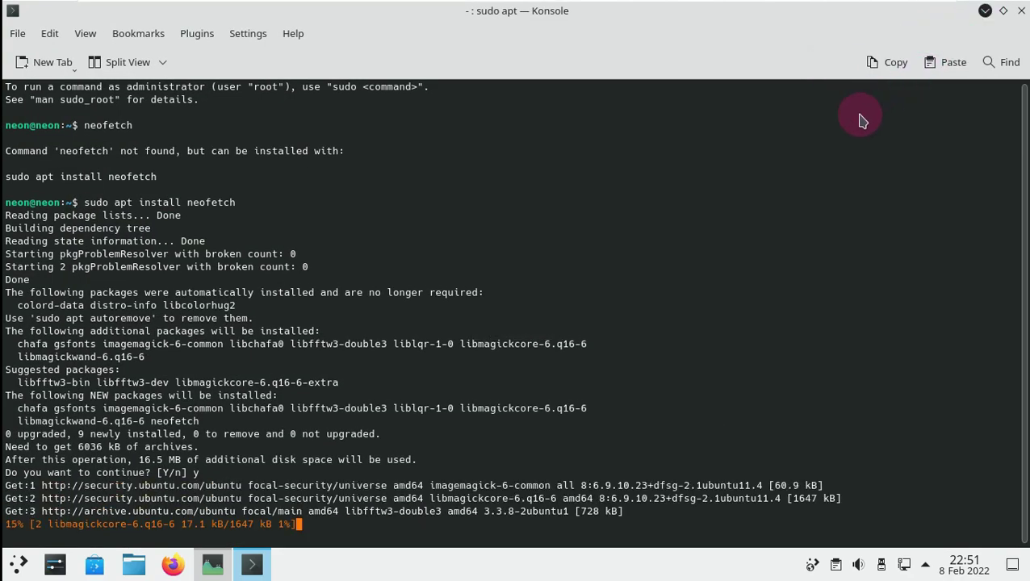
key("alt+Tab")
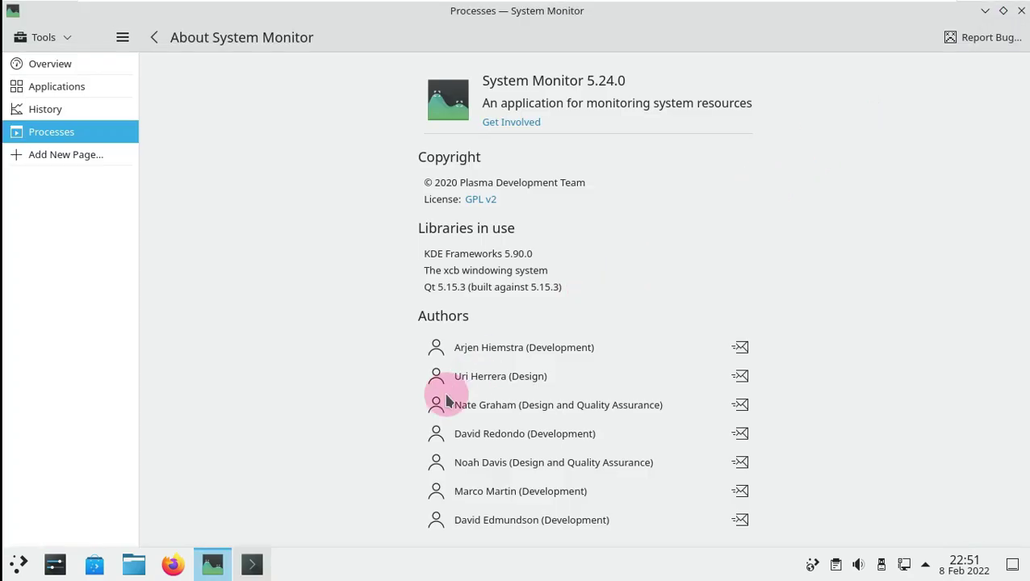
left_click(255, 565)
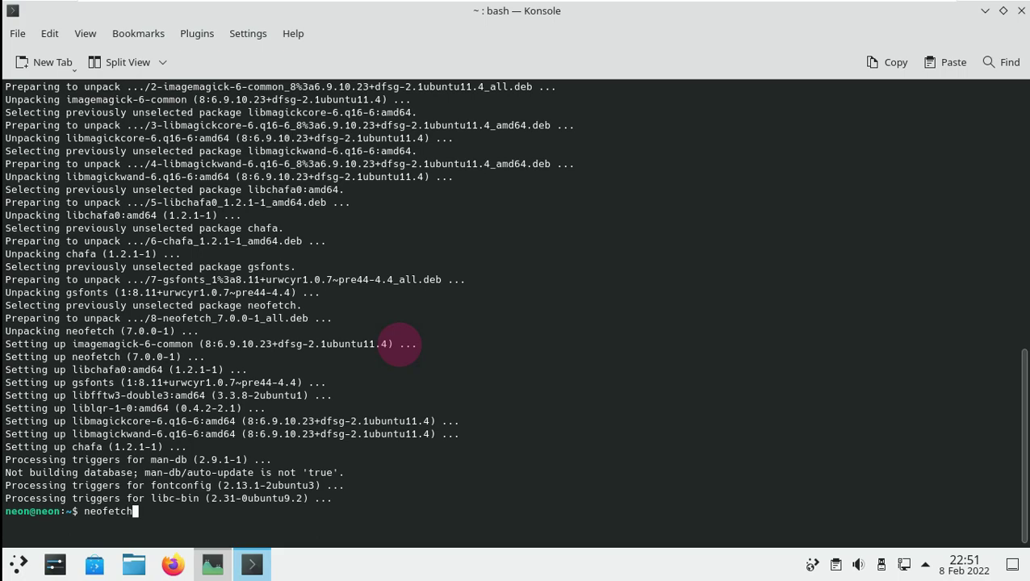
key("Return")
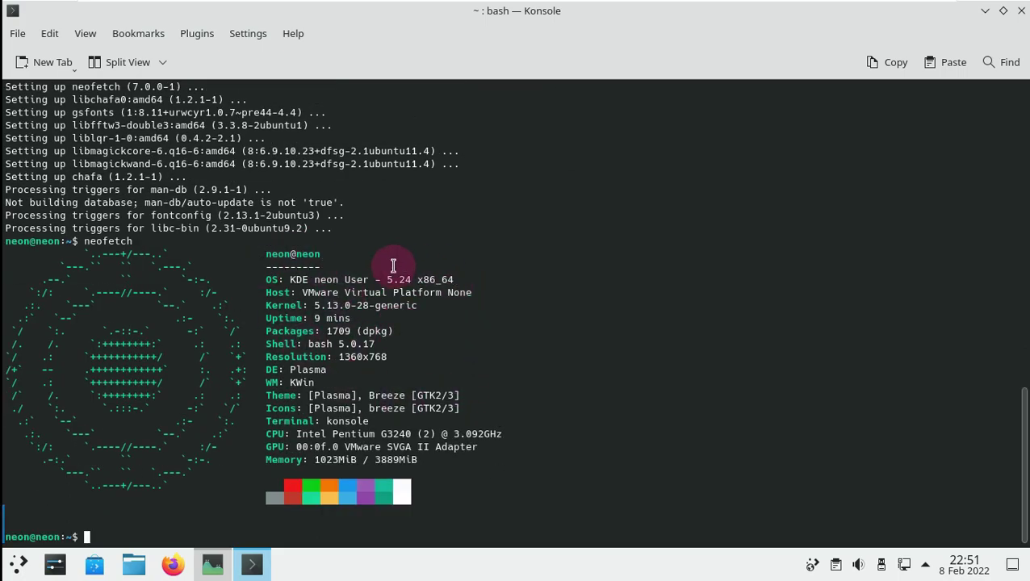
- Close Konsole and System Monitor, and open Discover in a maximized window
left_click(1019, 16)
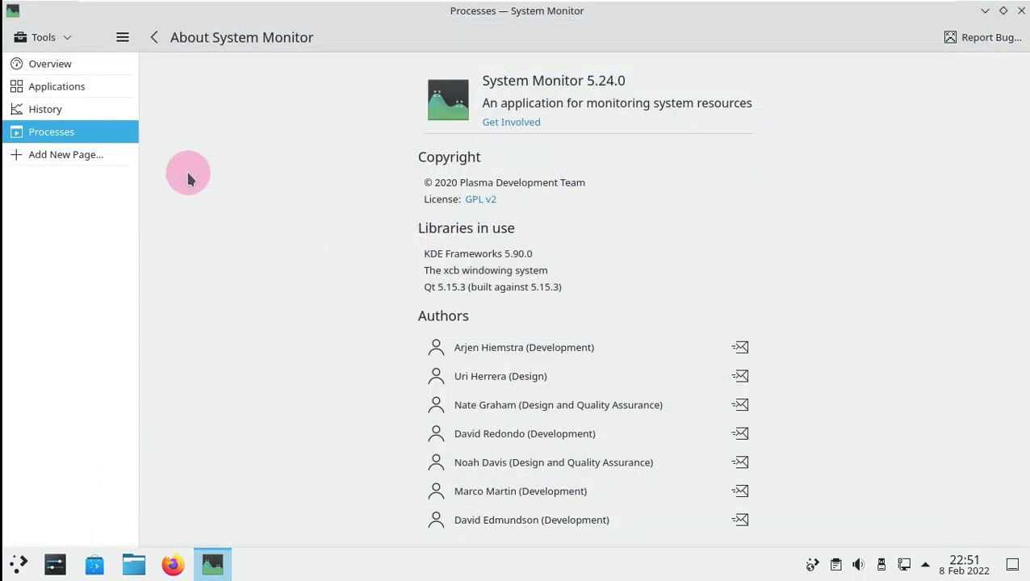
left_click(1018, 13)
left_click(102, 565)
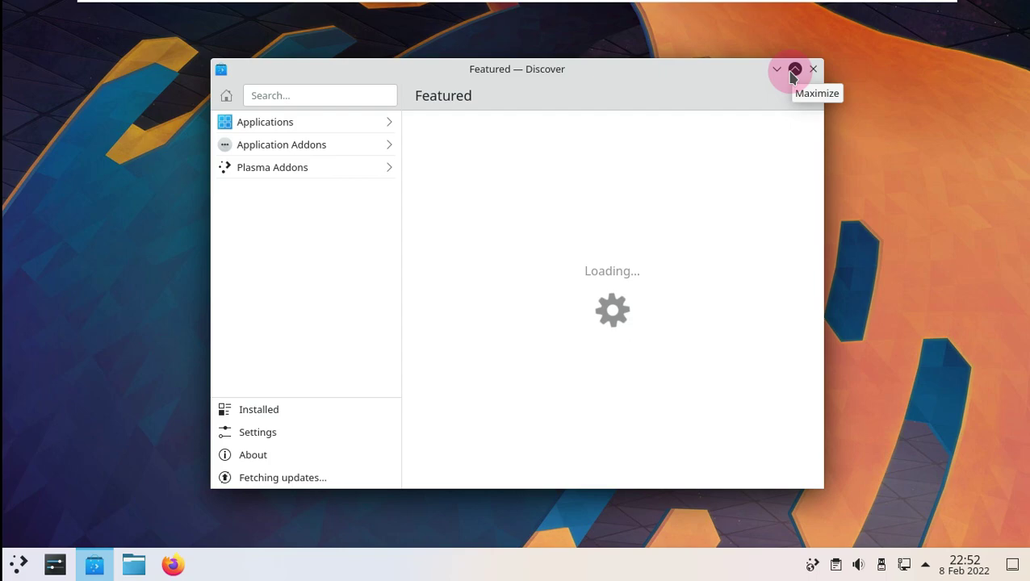
left_click(795, 70)
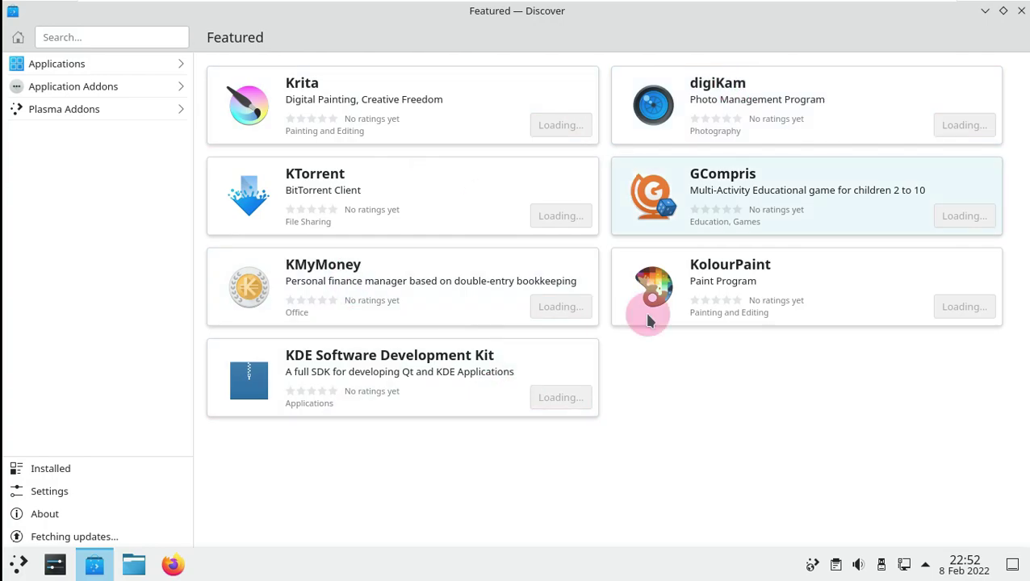
- Look through Discover's Installed, Settings, About and Updates pages, checking the version, libraries and update progress
left_click(75, 470)
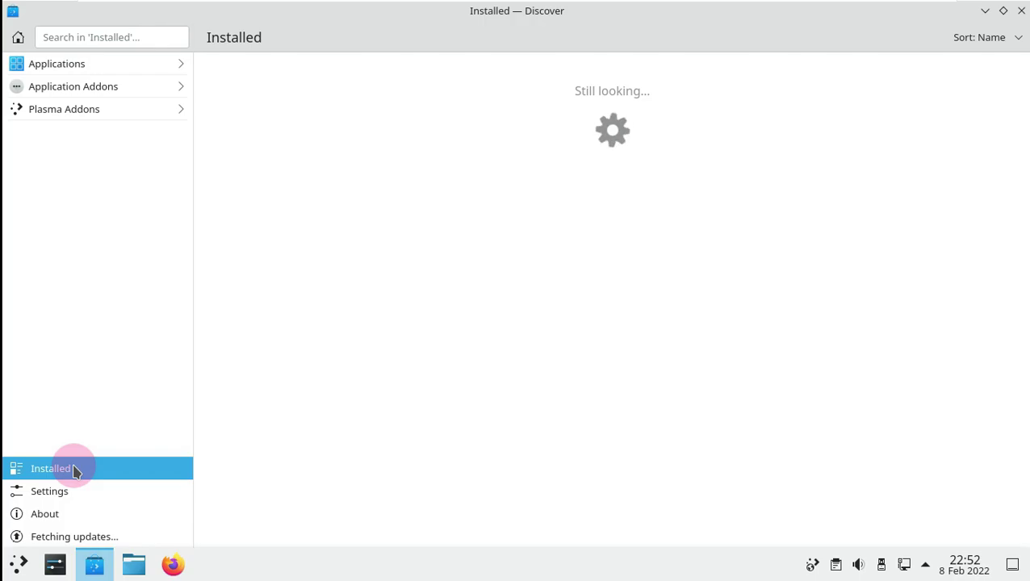
left_click(71, 489)
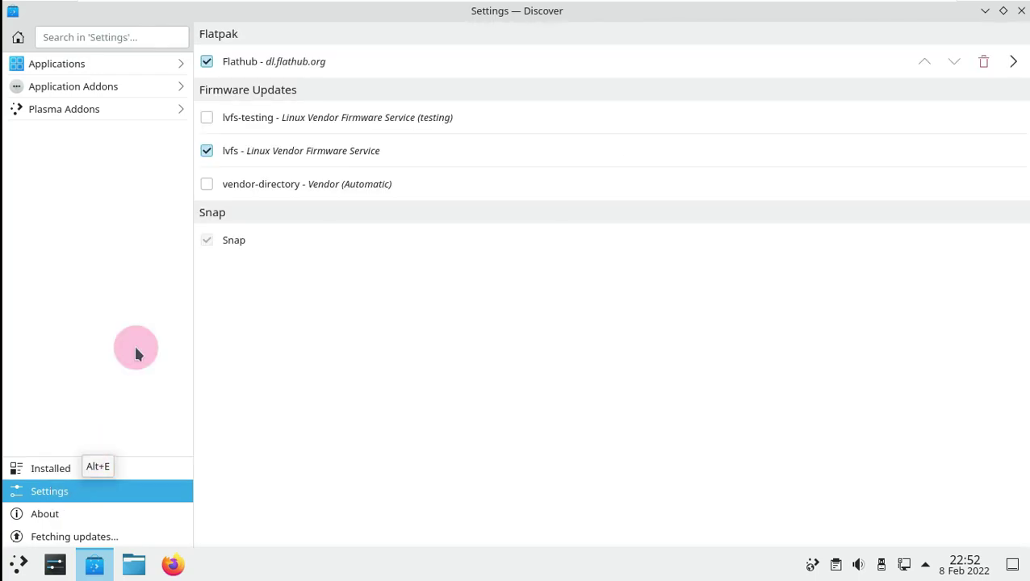
left_click(105, 517)
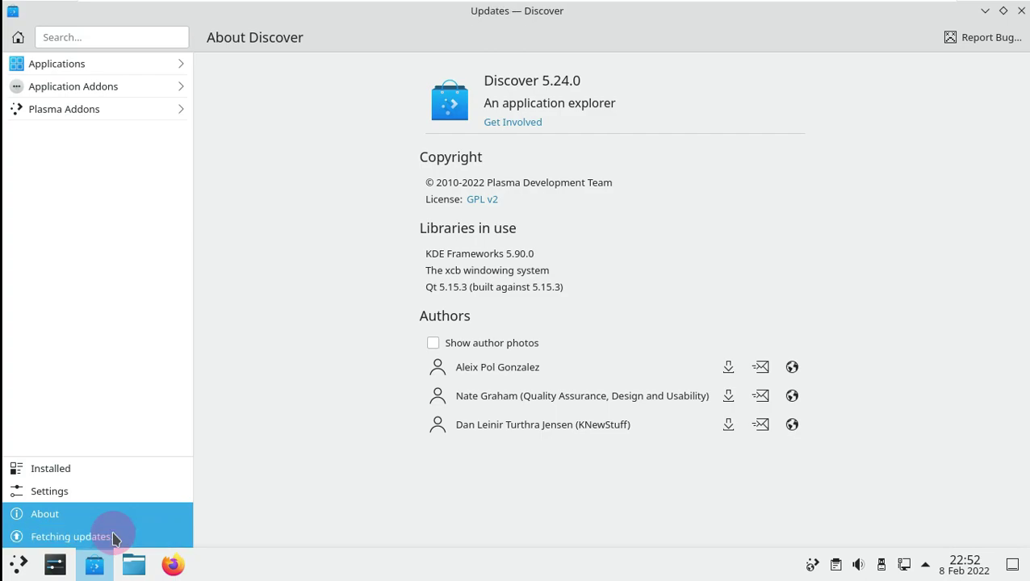
left_click(113, 539)
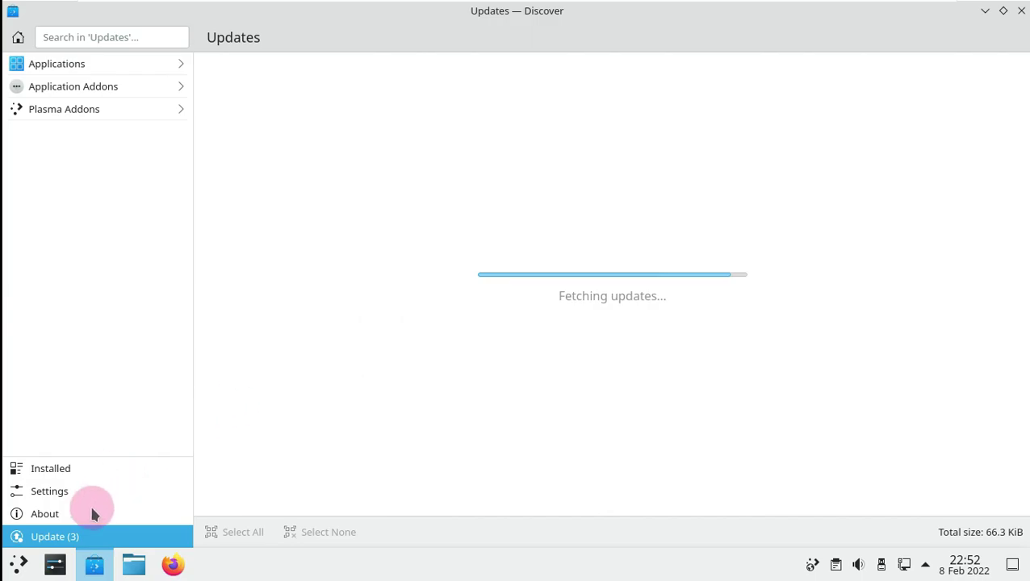
left_click(93, 514)
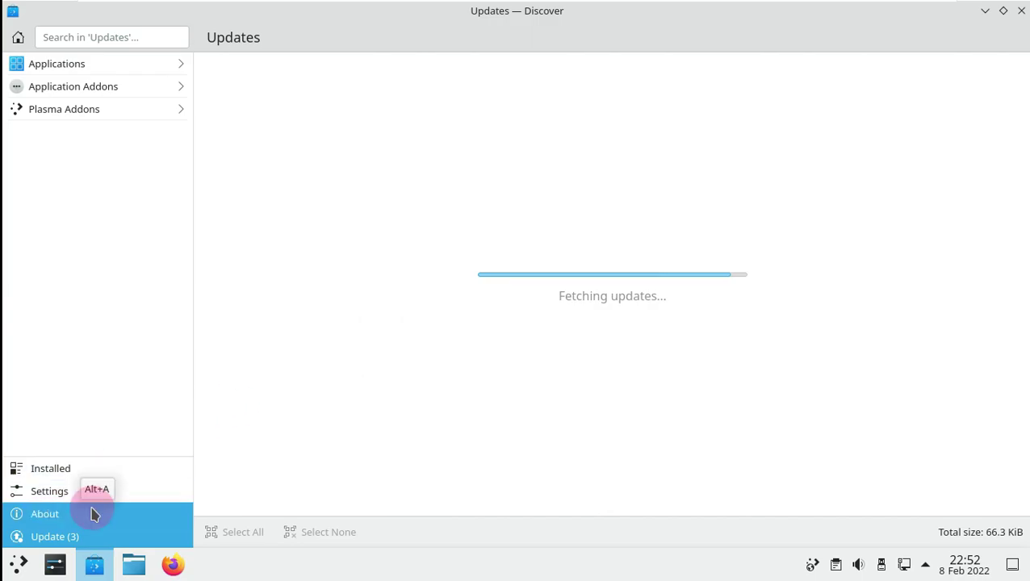
left_click(87, 536)
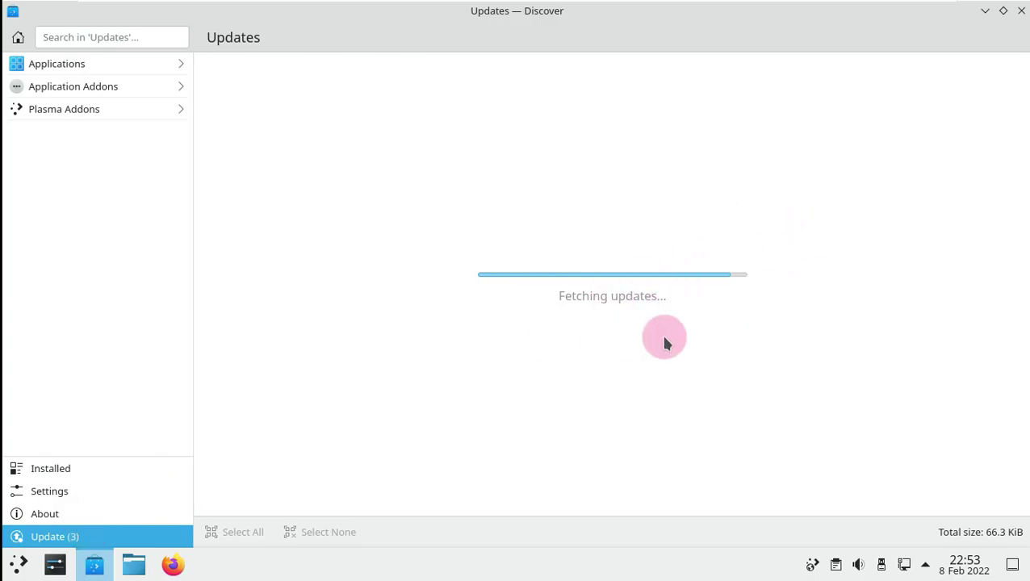
left_click(93, 517)
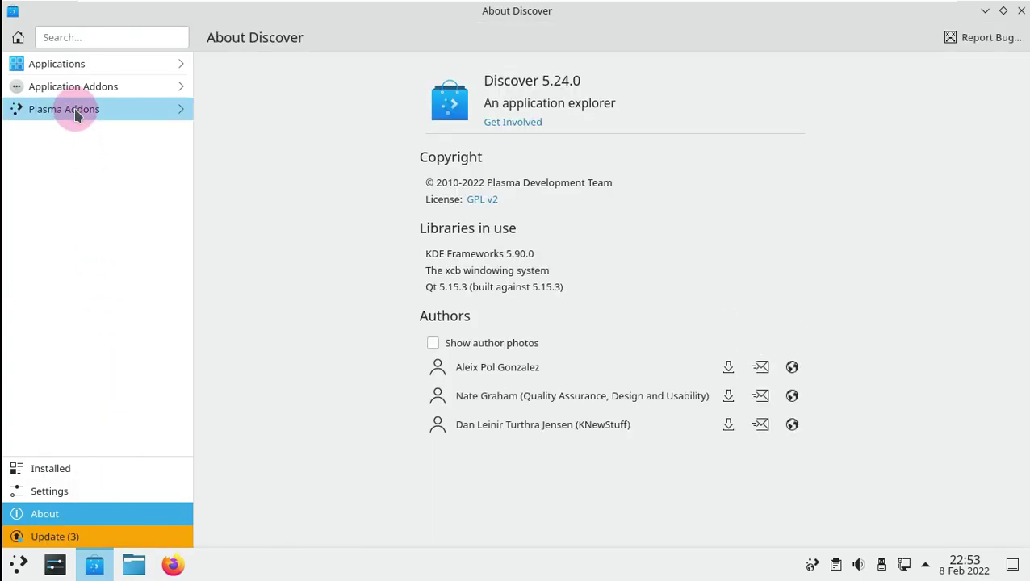
left_click(101, 535)
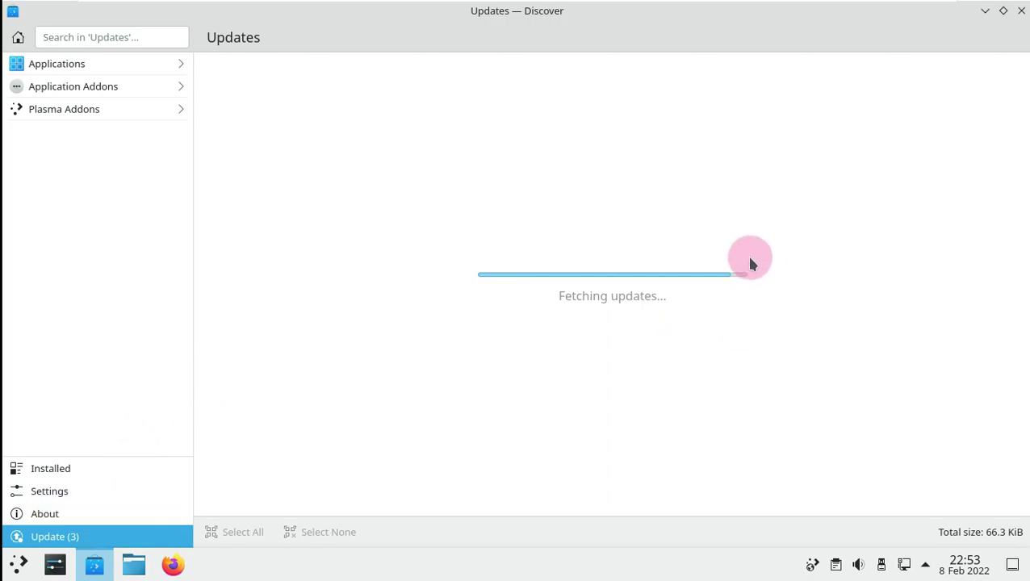
- Browse the Accessibility, System Settings and Accessories application categories in Discover, and return to the Featured page
left_click(145, 70)
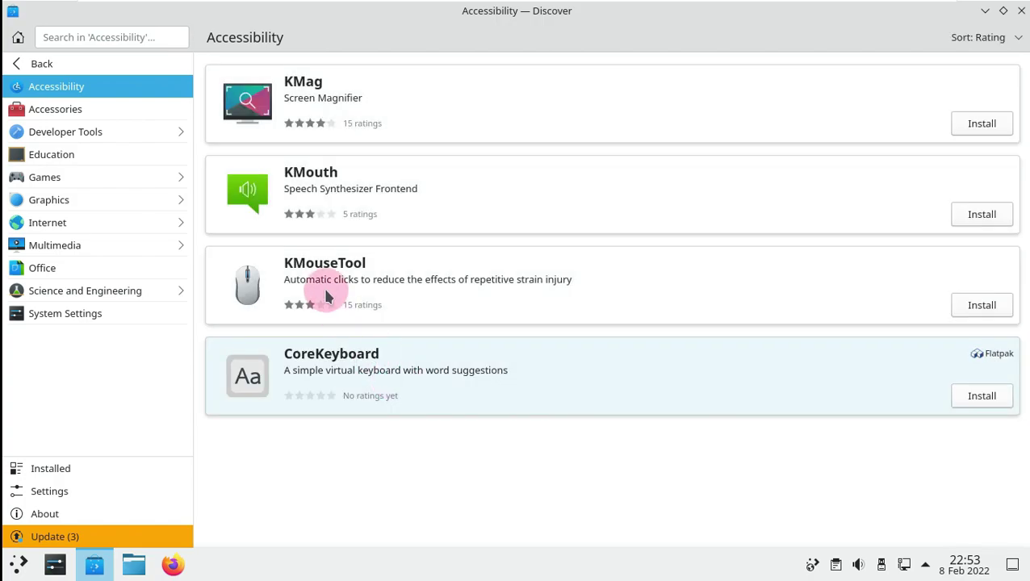
left_click(96, 322)
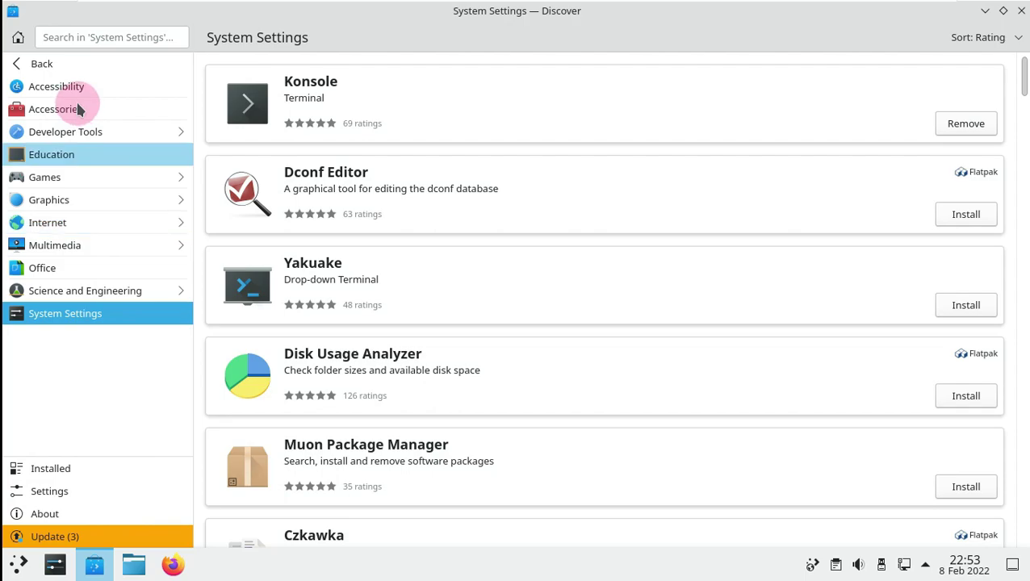
left_click(78, 109)
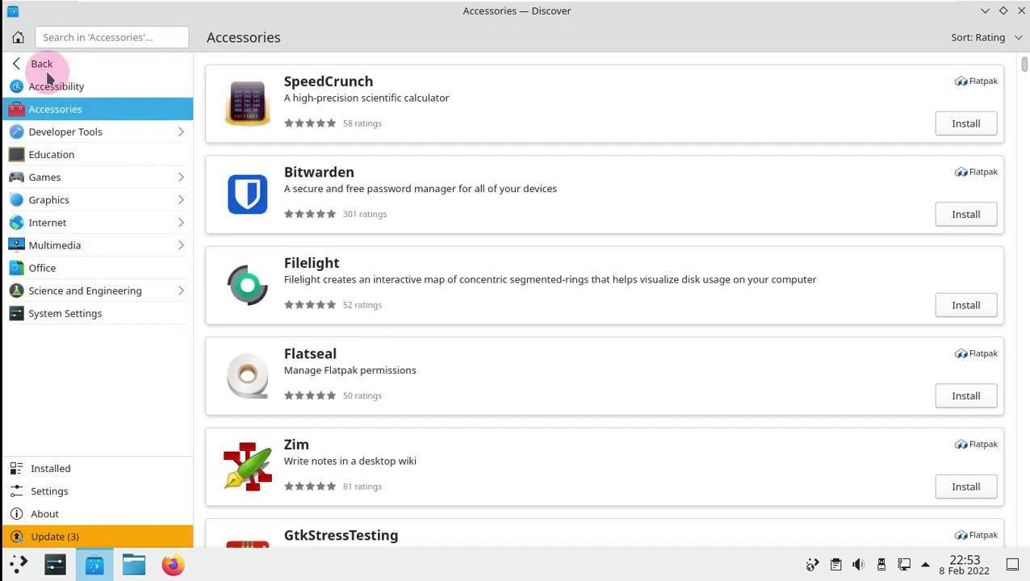
left_click(45, 68)
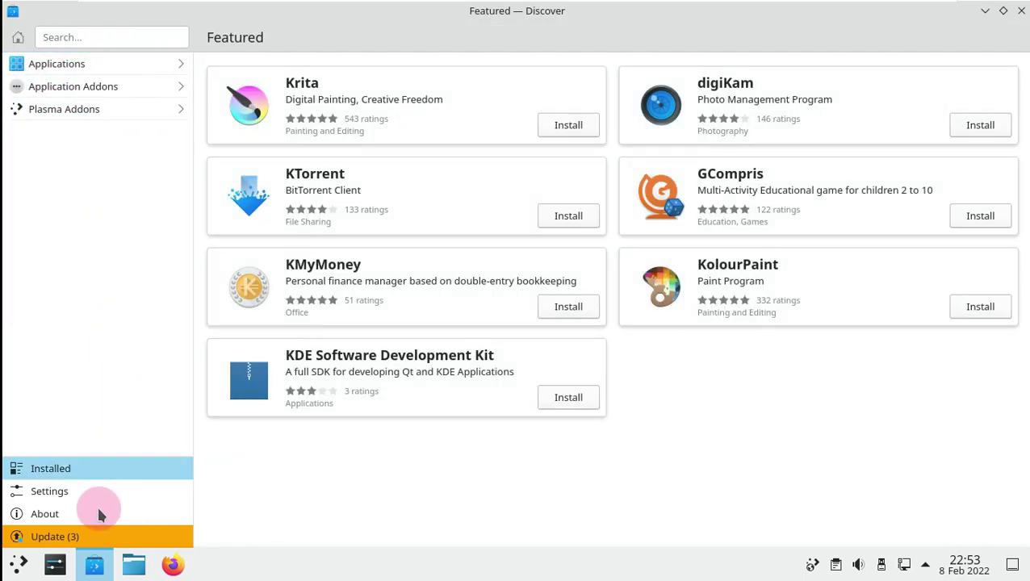
- Examine the packages in the pending system upgrade and the configured software sources, and close Discover
left_click(95, 538)
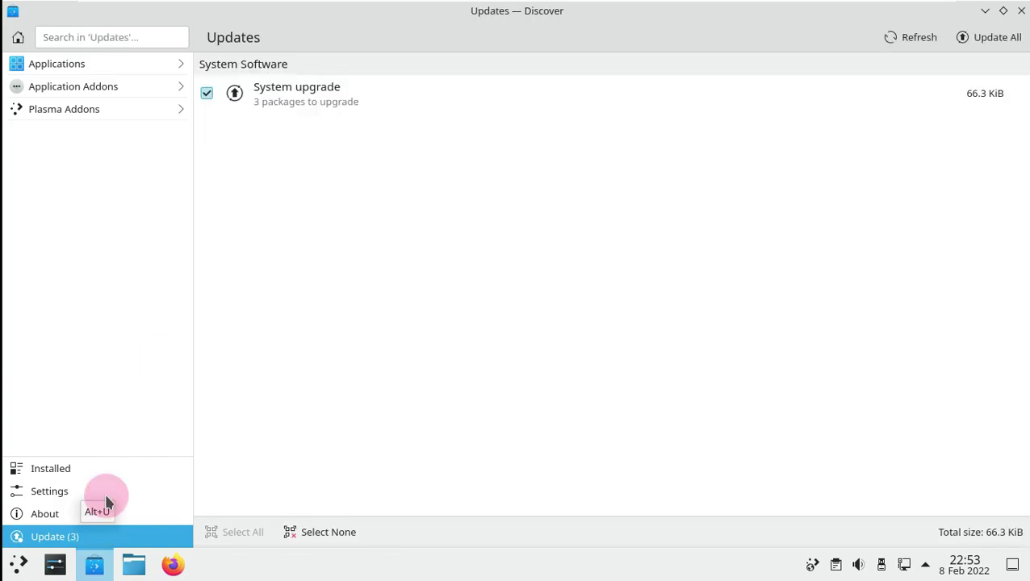
left_click(292, 113)
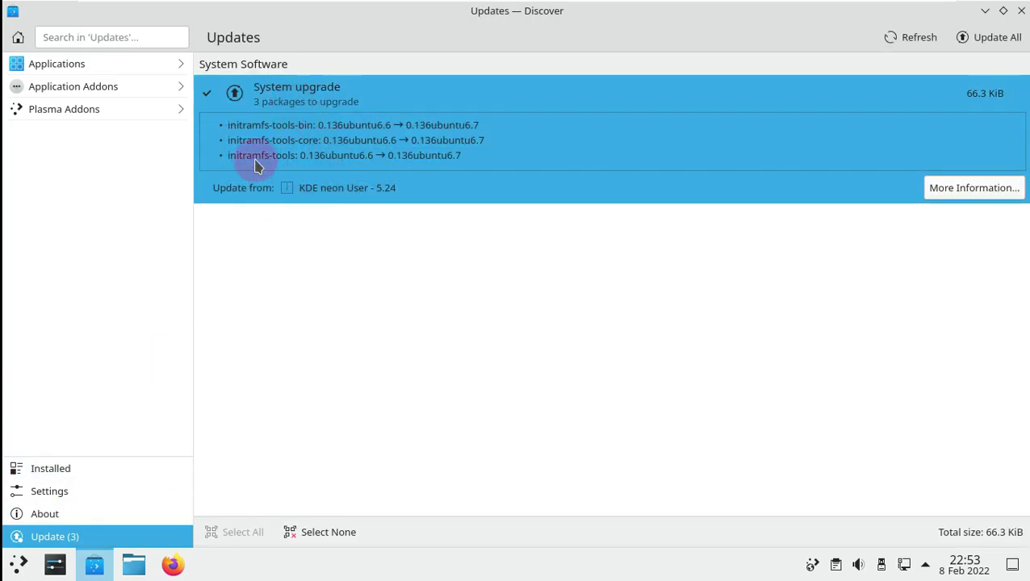
left_click(18, 38)
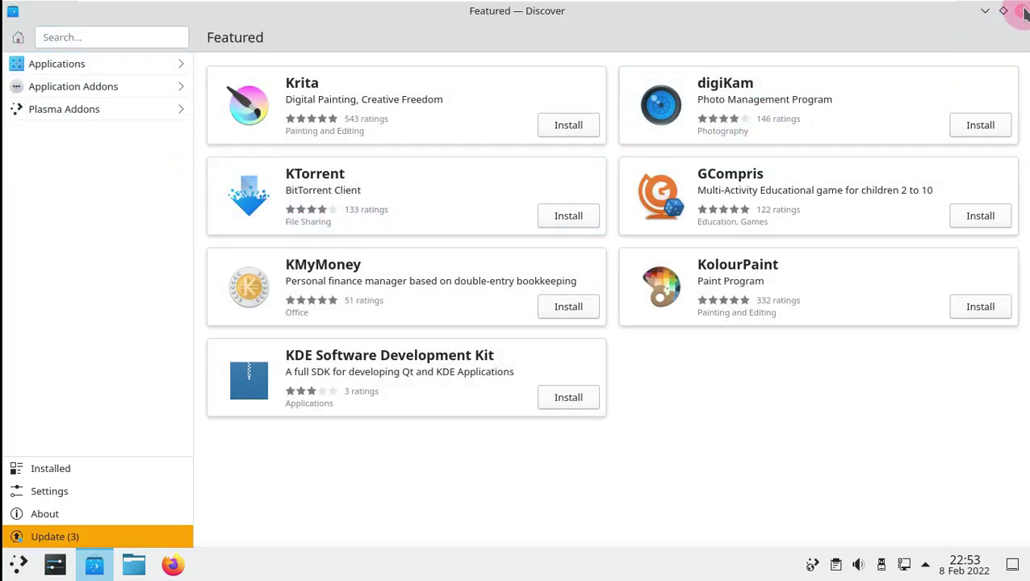
left_click(155, 490)
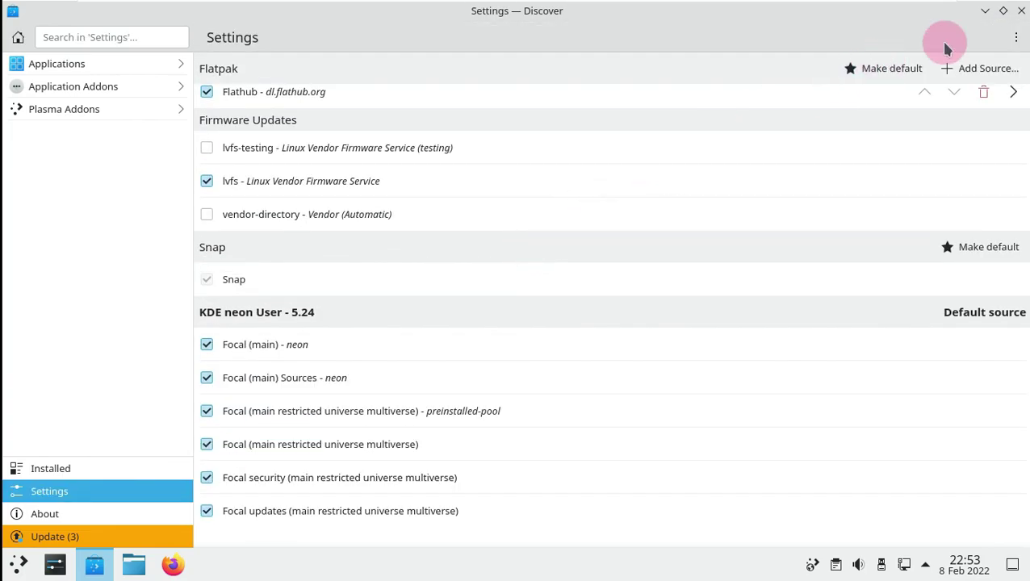
left_click(1022, 11)
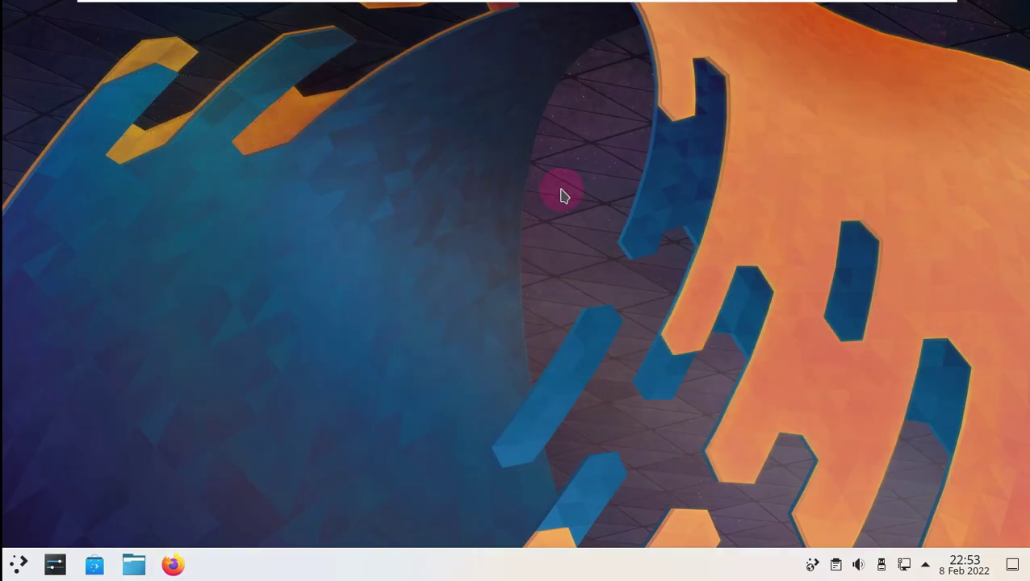
- Open System Settings in a maximized window and look through the Application Style, Plasma Style and Colors pages under Appearance
left_click(56, 563)
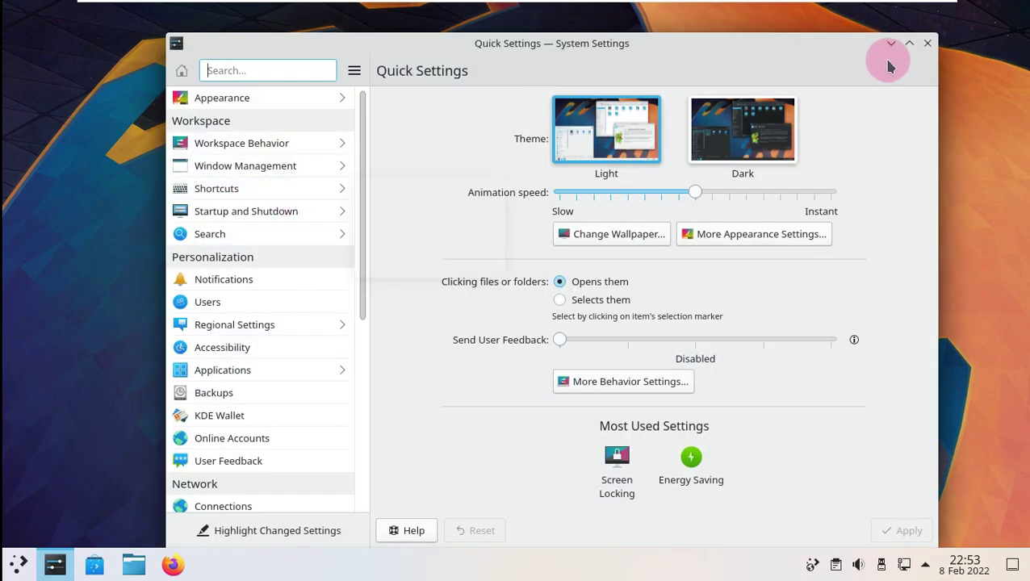
left_click(907, 44)
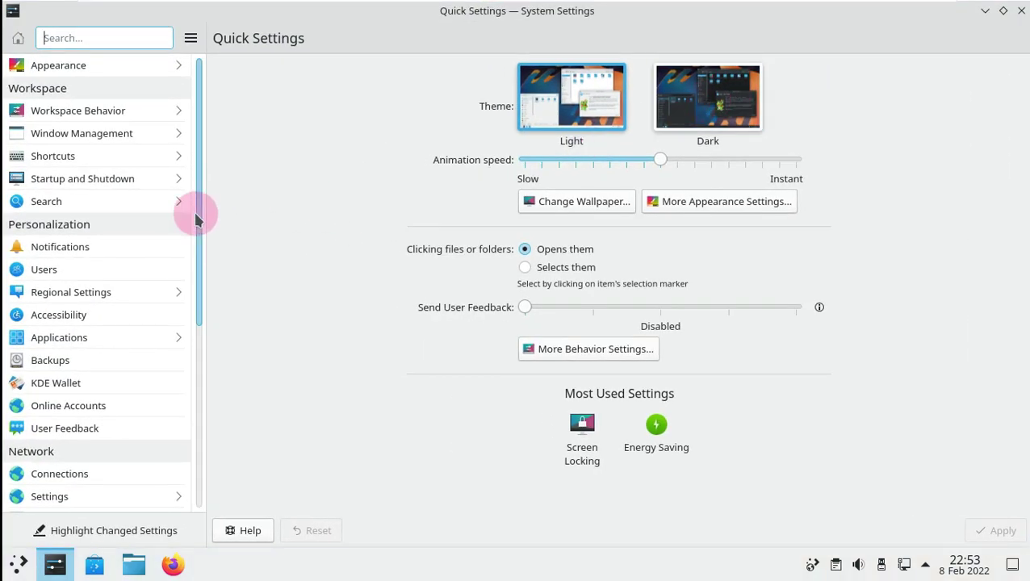
left_click(125, 66)
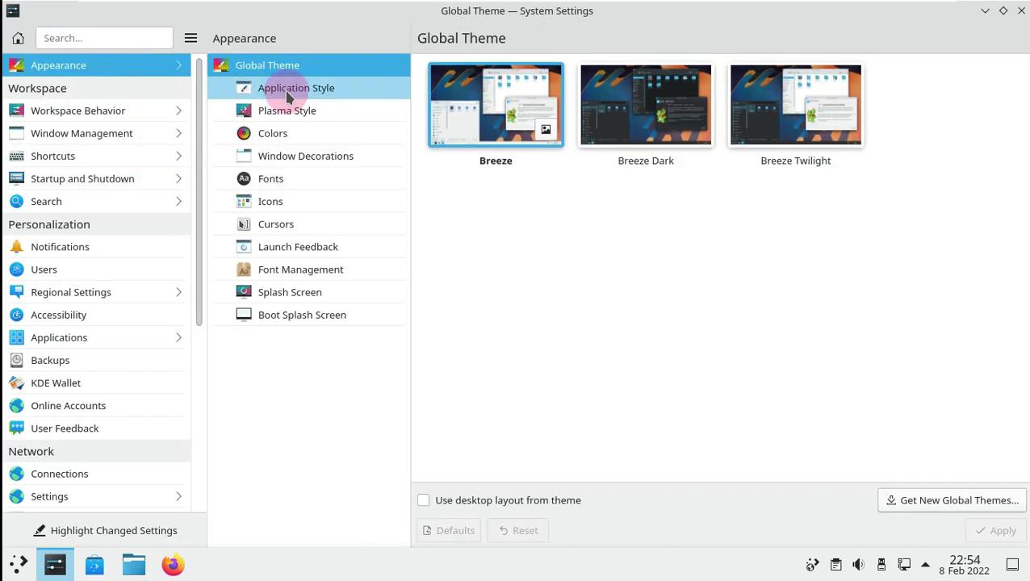
left_click(289, 95)
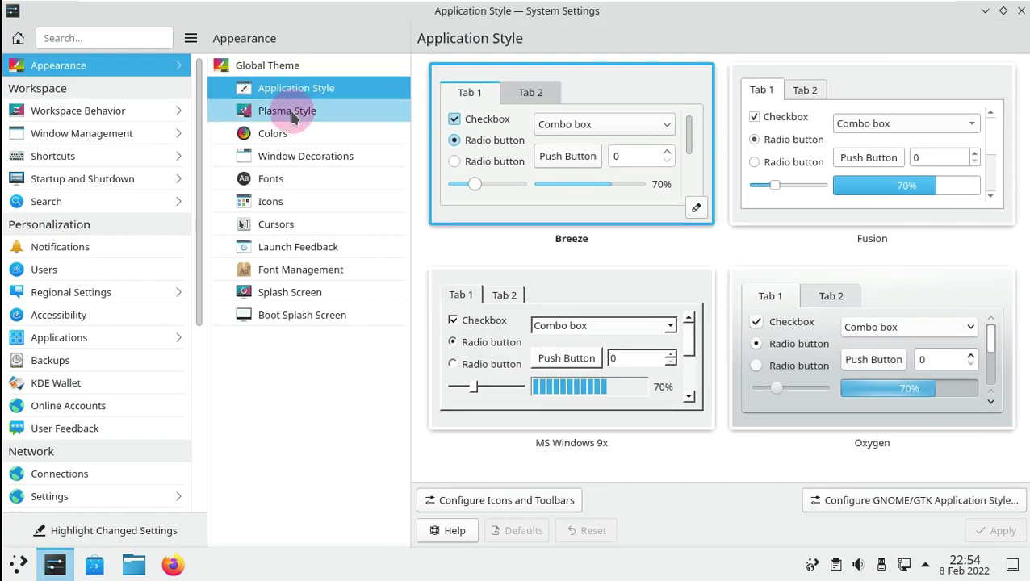
left_click(292, 115)
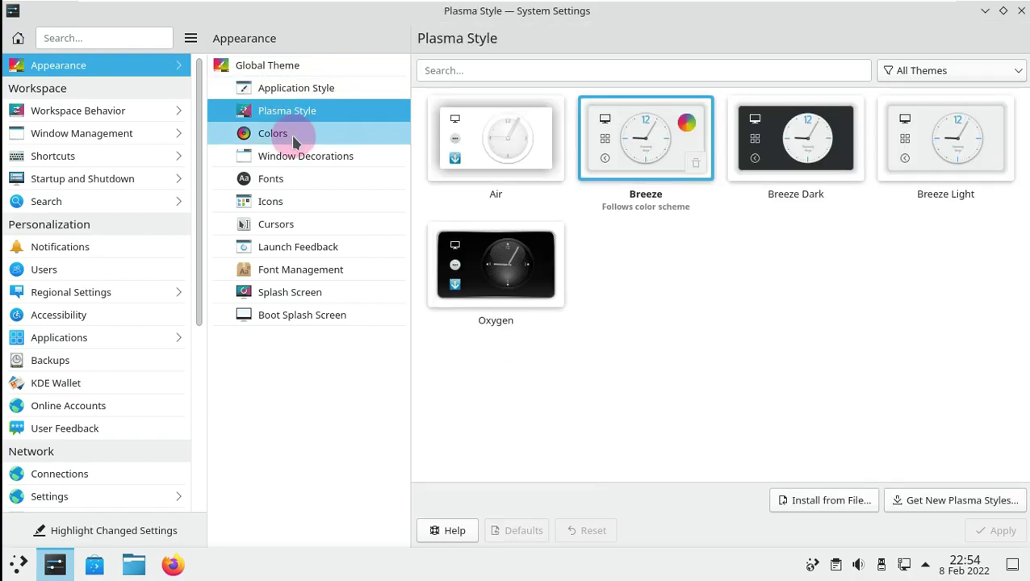
left_click(294, 139)
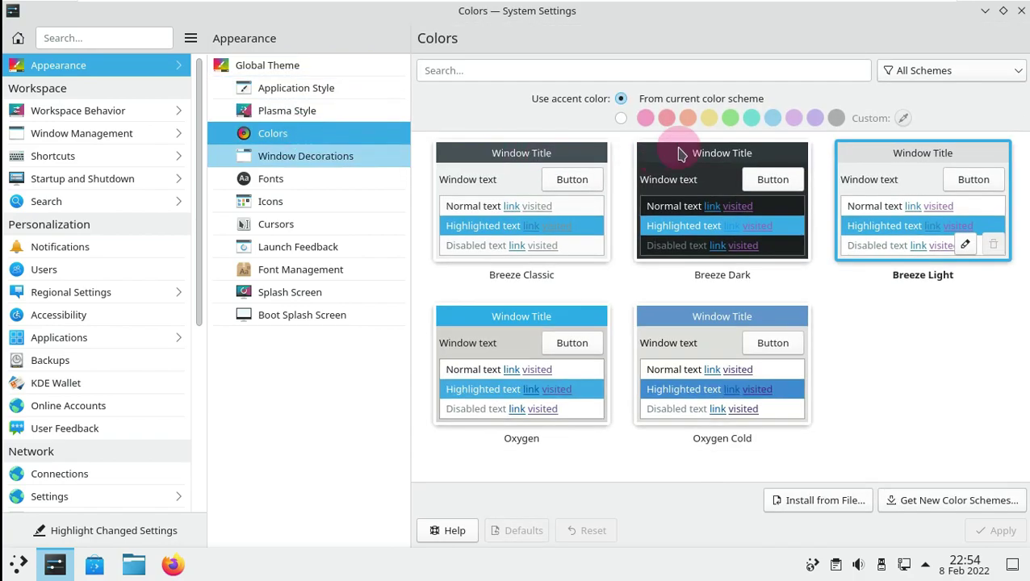
- Choose the green accent color without applying it, and open the Dolphin file manager over the Colors page to compare
left_click(752, 119)
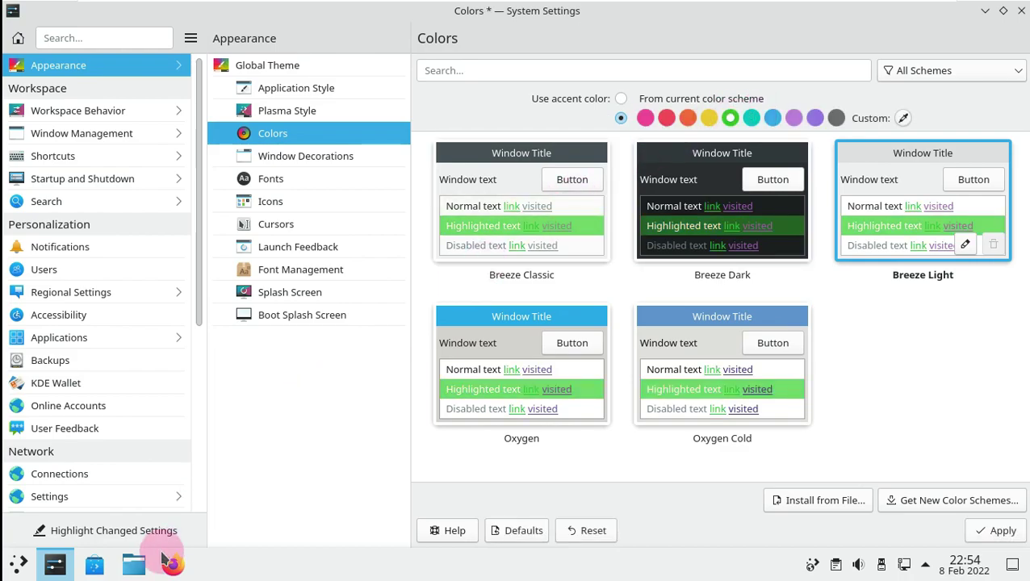
left_click(134, 567)
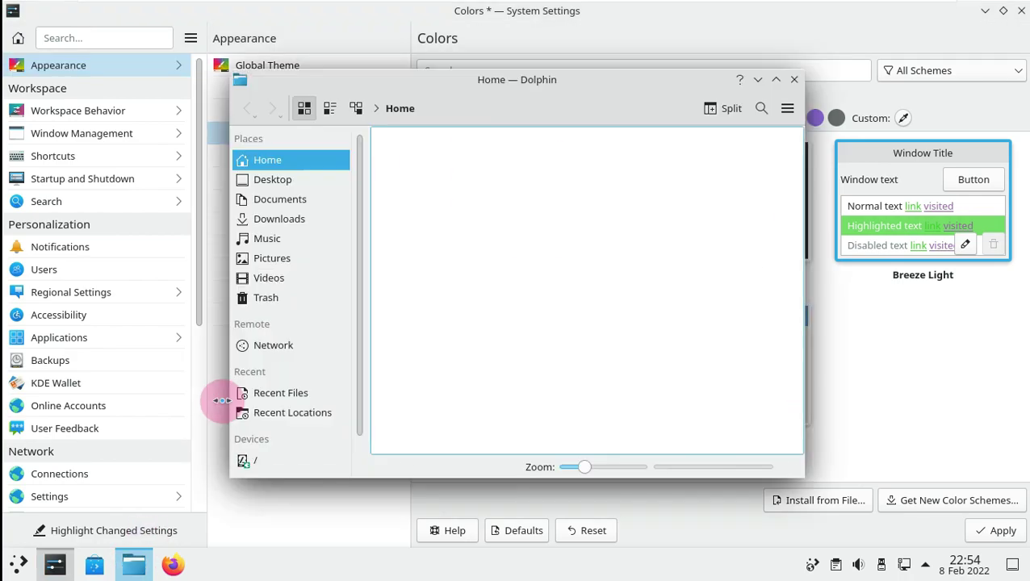
left_click_drag(570, 81, 764, 256)
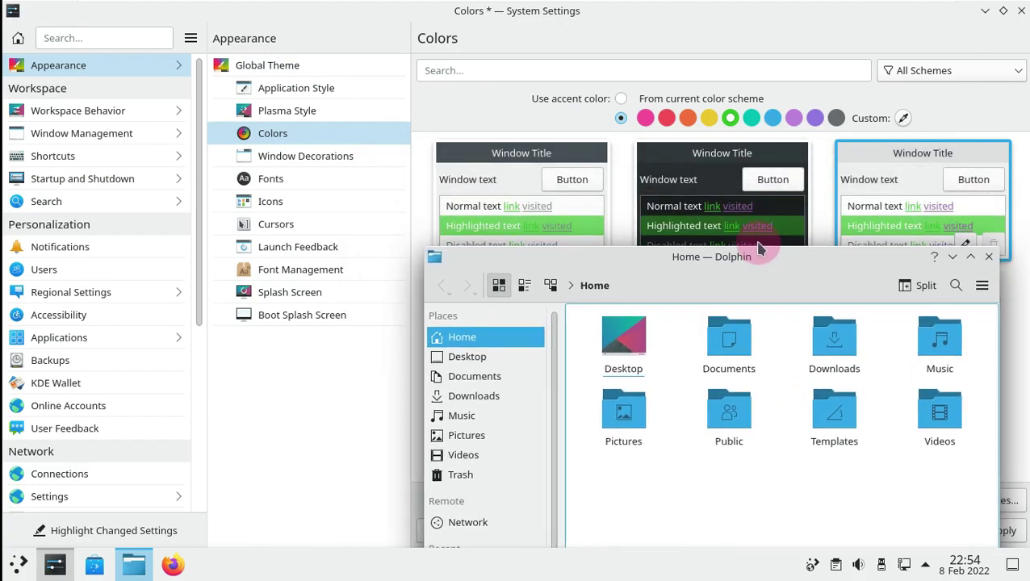
left_click(626, 280)
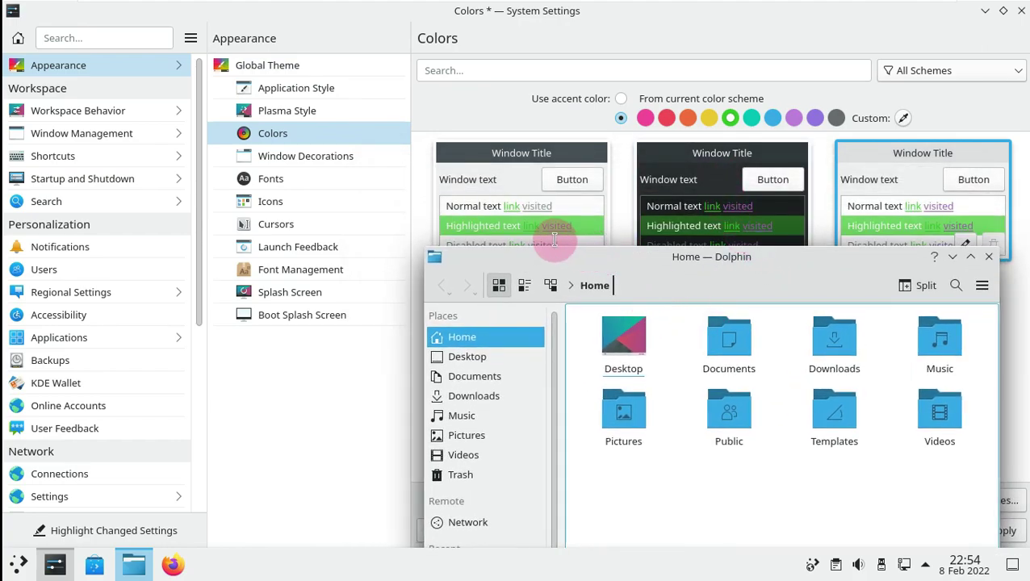
- Apply the yellow accent color and check its effect on the folders in Dolphin
left_click(706, 120)
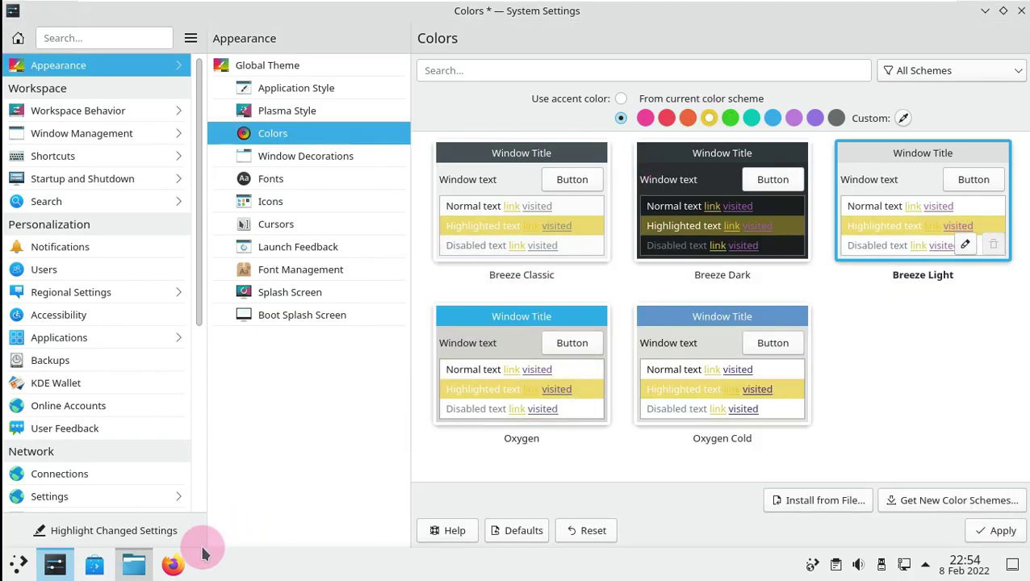
left_click(133, 570)
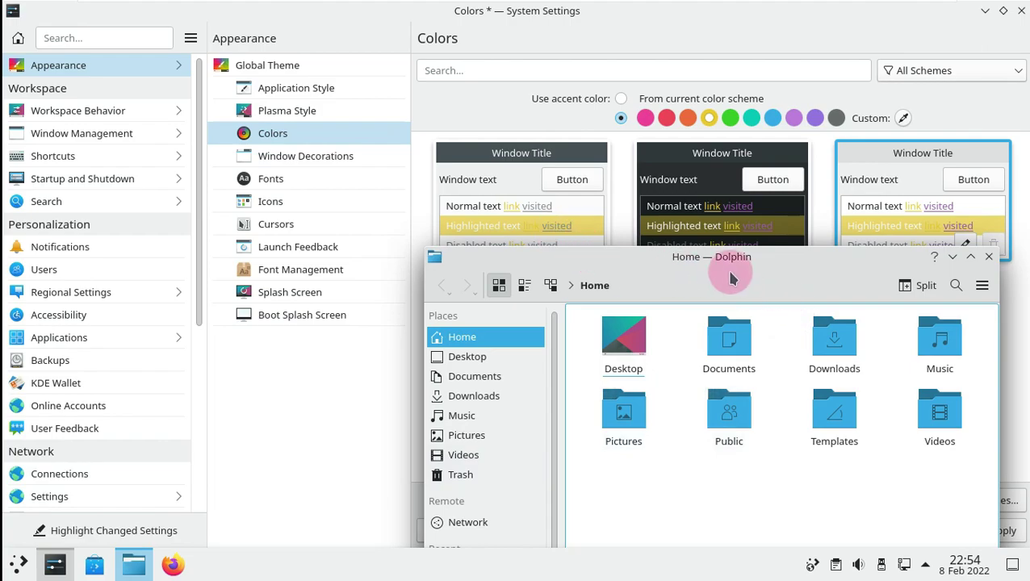
left_click_drag(770, 260, 519, 126)
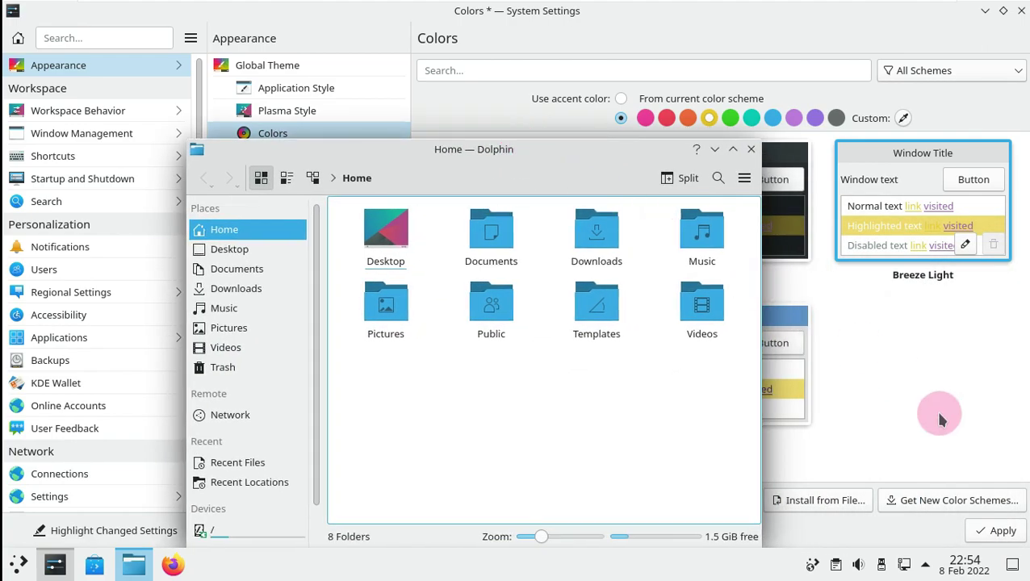
left_click(993, 533)
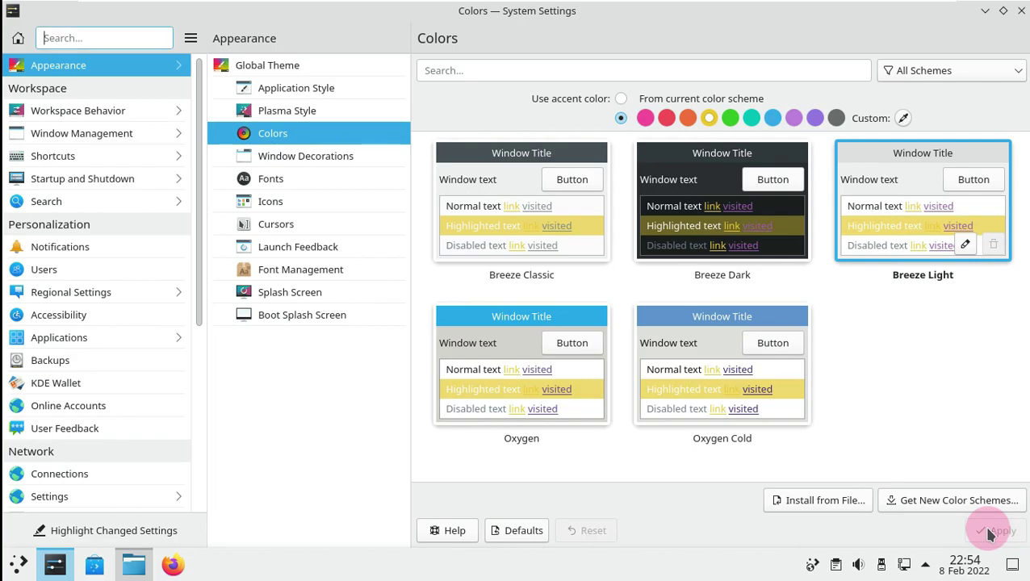
left_click(134, 565)
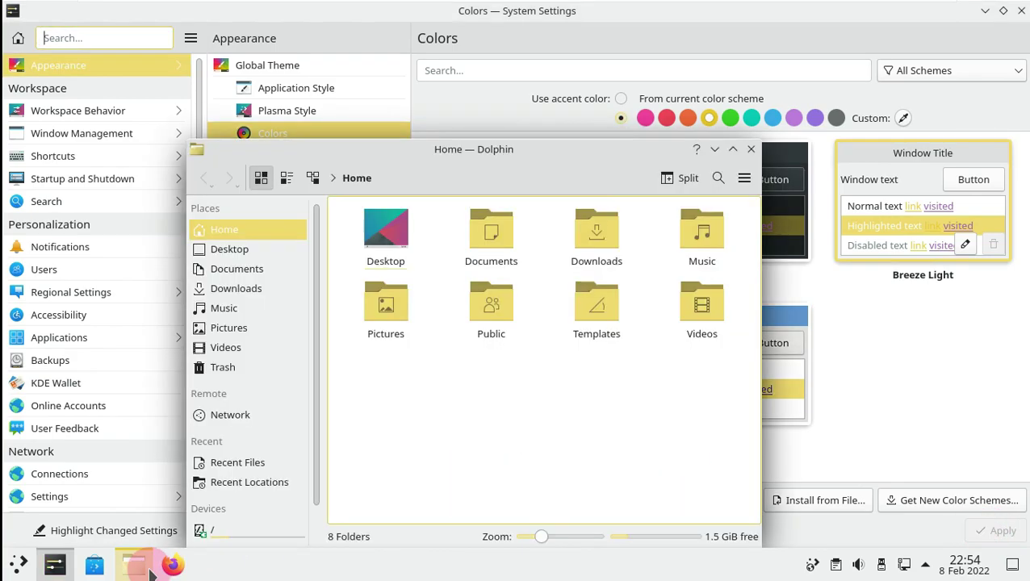
- Apply the green accent color and bring Dolphin forward to check its folder icons
left_click(731, 117)
left_click(986, 526)
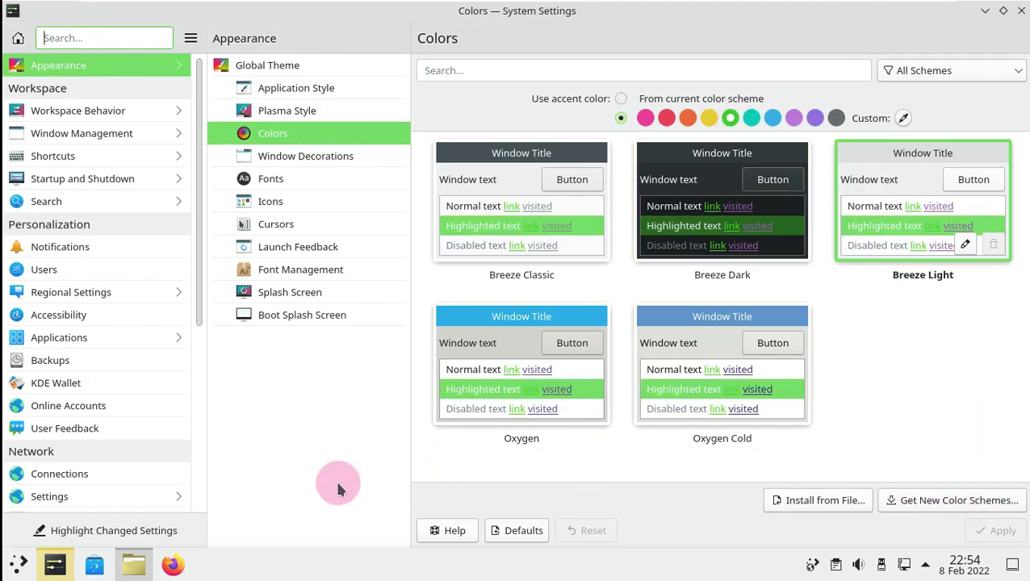
left_click(141, 566)
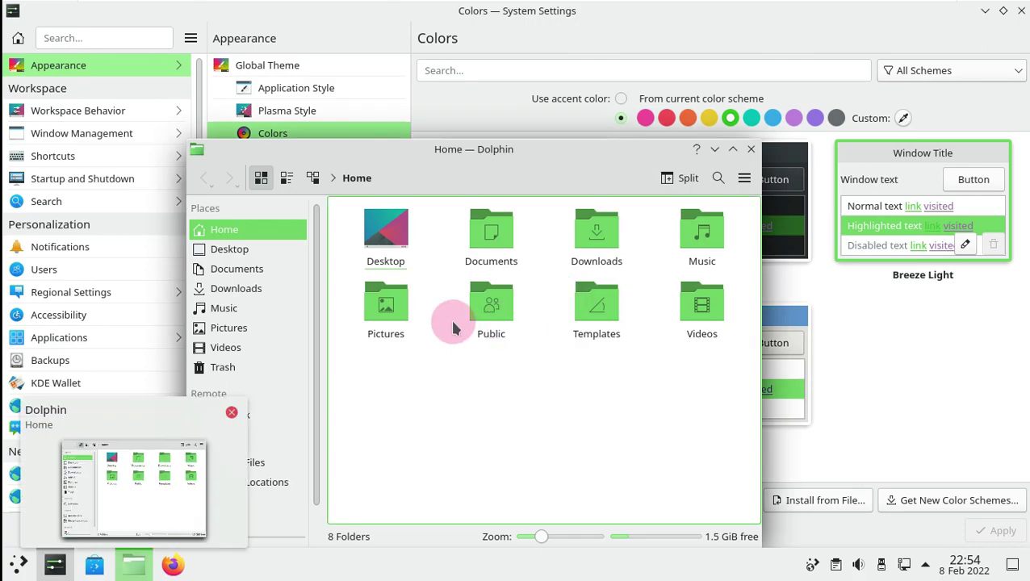
- Check the Dolphin version in its About information and close the dialog
left_click(745, 179)
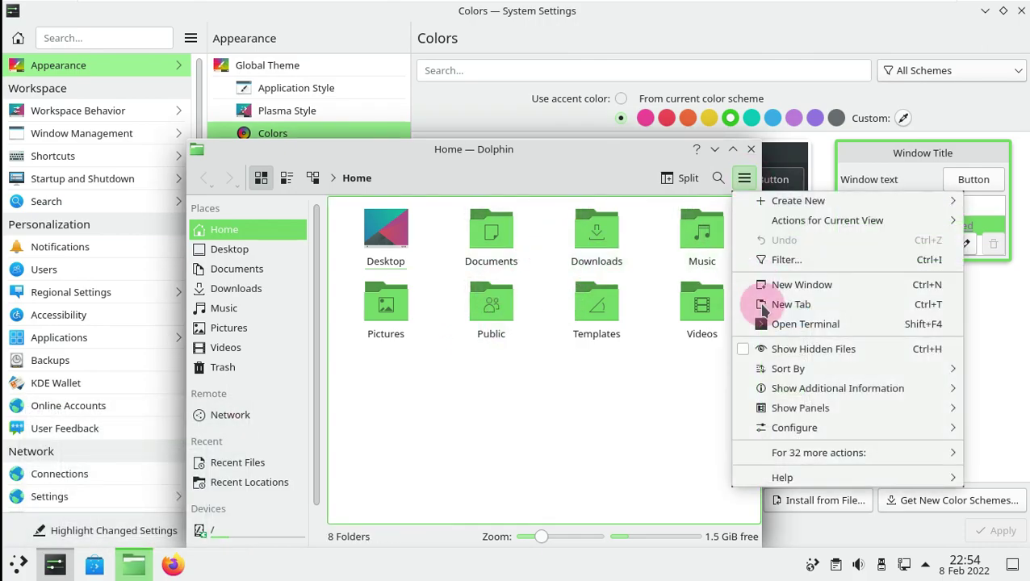
mouse_move(783, 483)
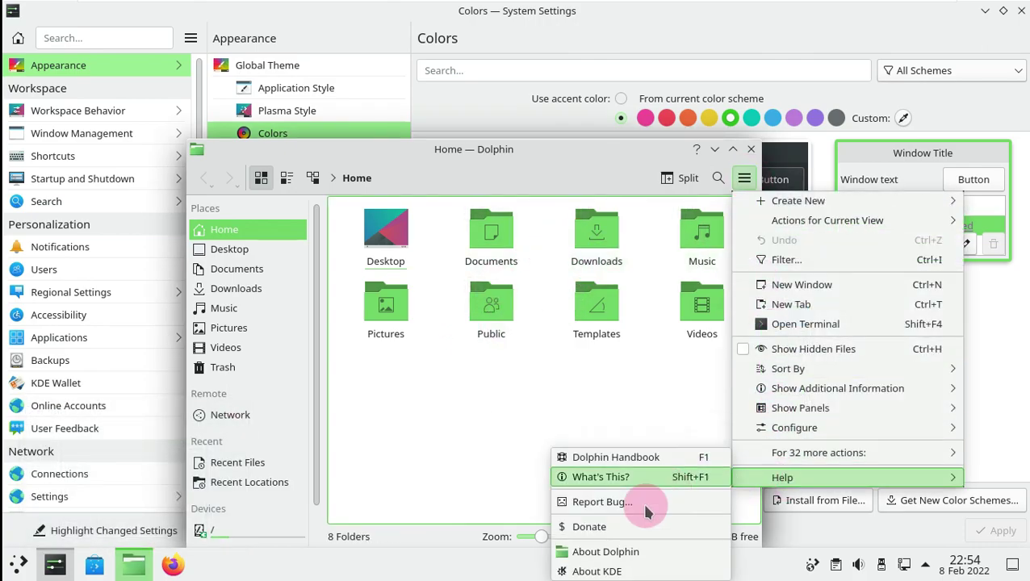
left_click(615, 553)
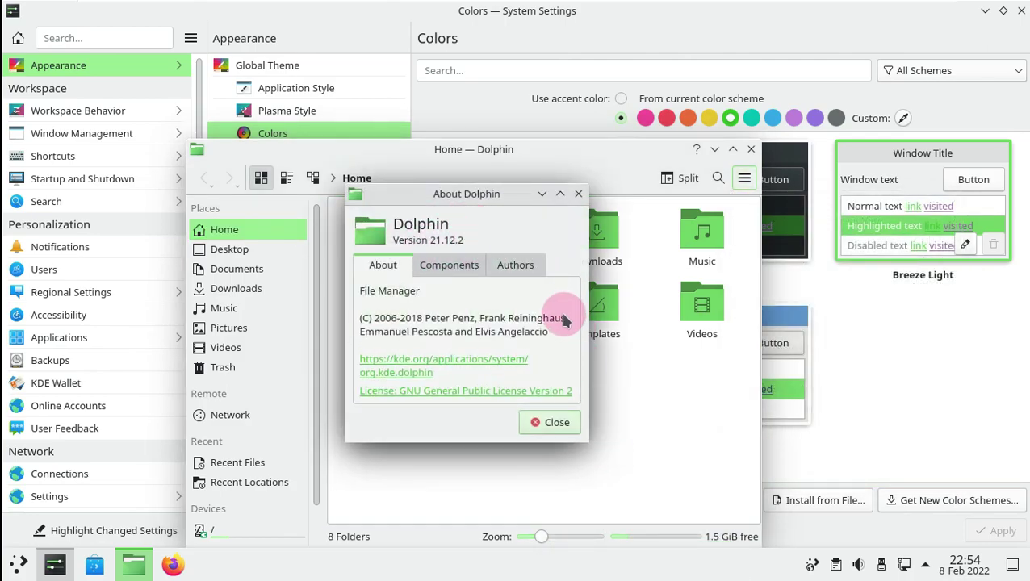
left_click(556, 423)
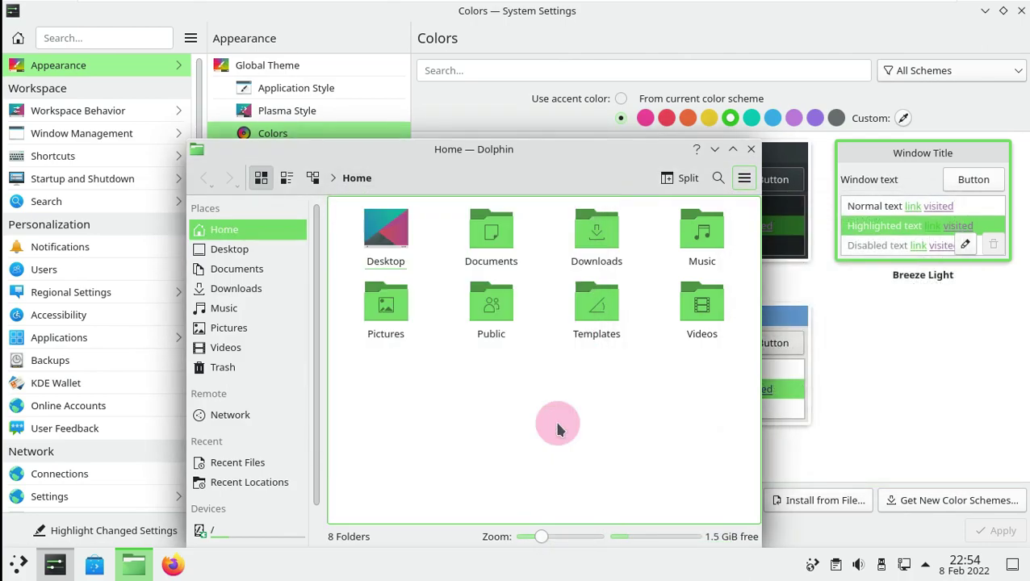
- Try the details and compact folder views in a maximized Dolphin window, and close Dolphin
left_click(732, 149)
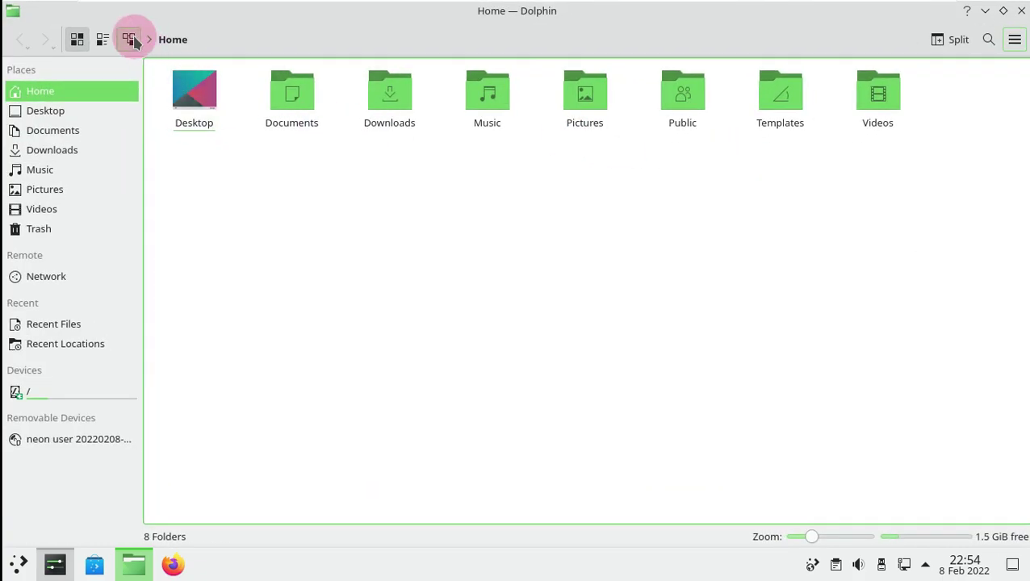
left_click(129, 39)
left_click(102, 39)
left_click(1020, 12)
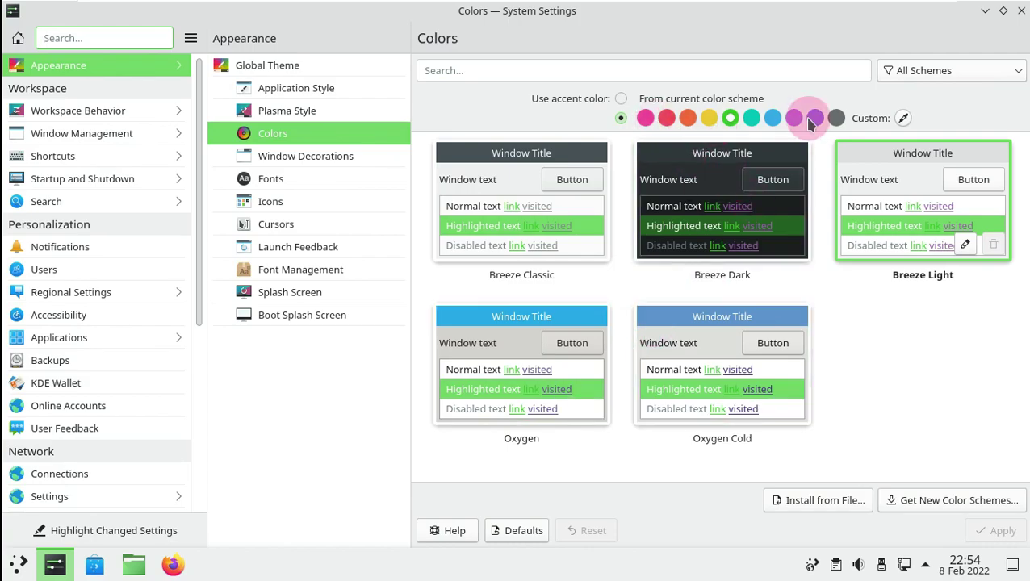
- Look through the remaining Appearance pages, including Window Decorations, Fonts, Icons, Cursors, Launch Feedback, Splash Screen and Boot Splash Screen
left_click(323, 95)
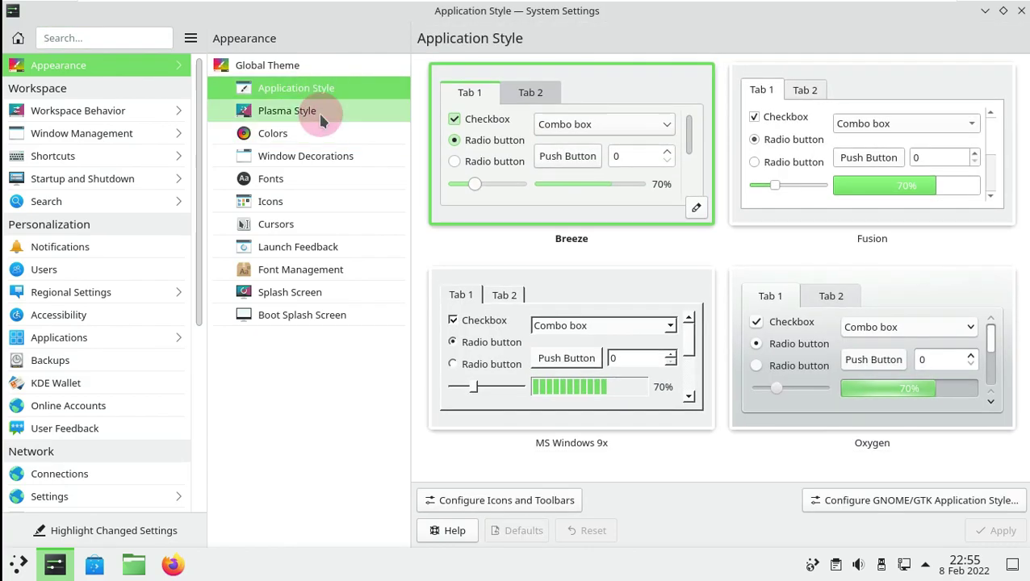
left_click(322, 117)
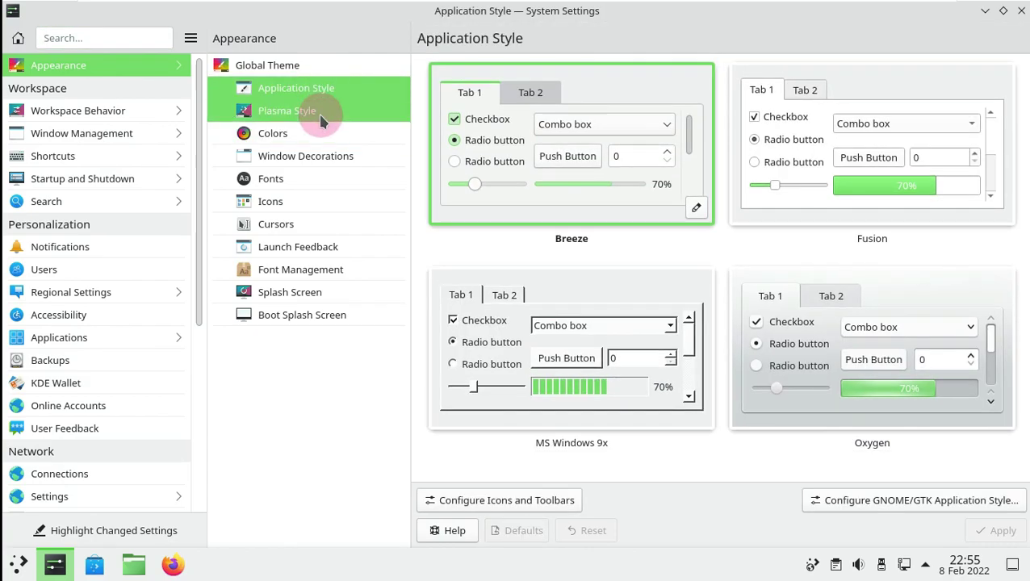
left_click(317, 139)
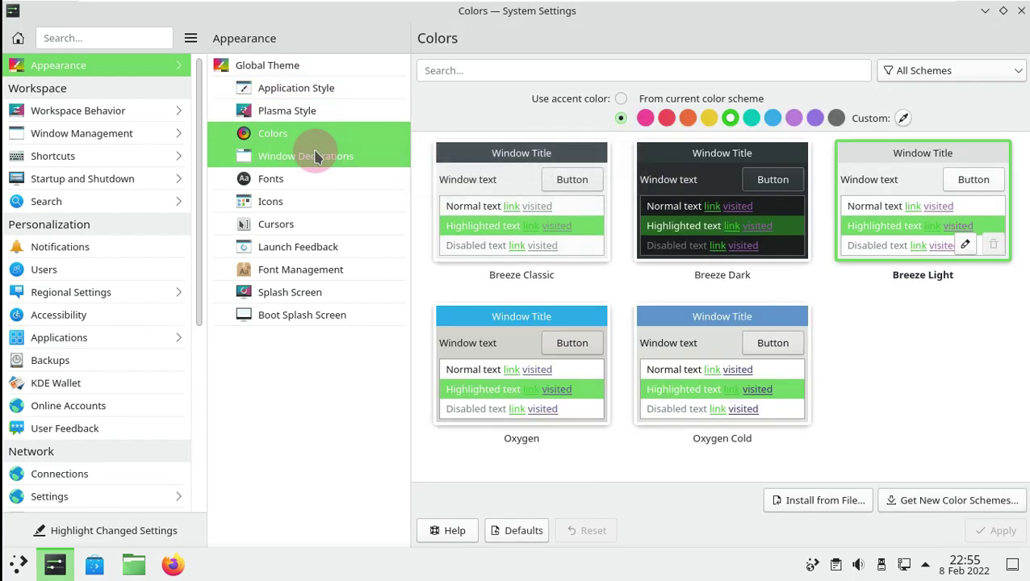
left_click(317, 157)
left_click(316, 182)
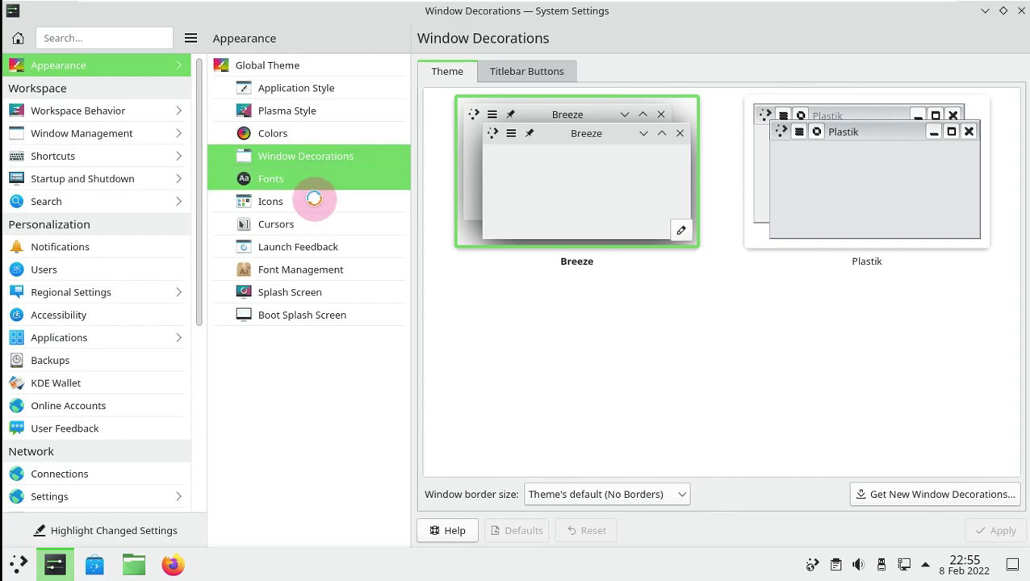
left_click(316, 205)
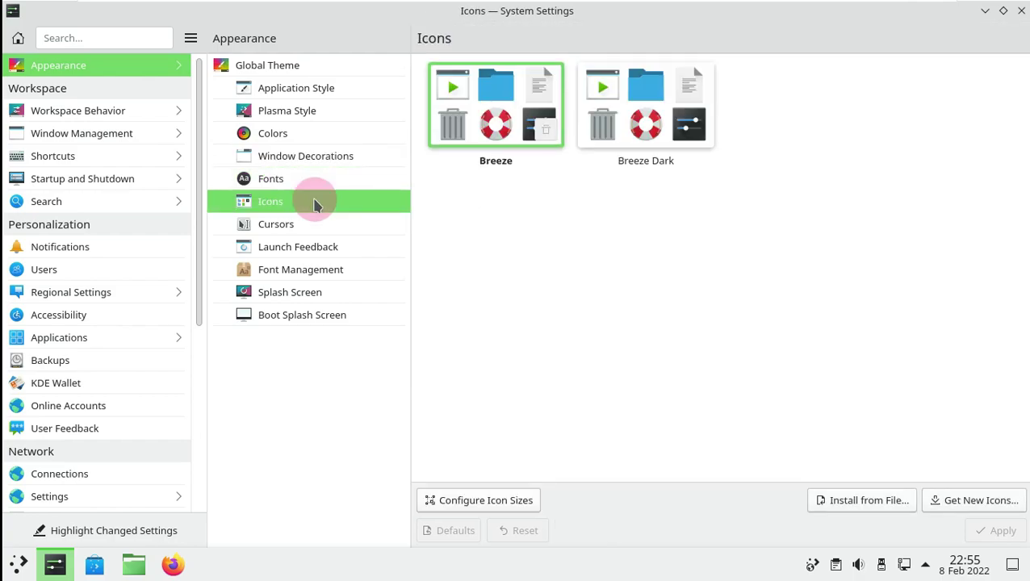
left_click(316, 225)
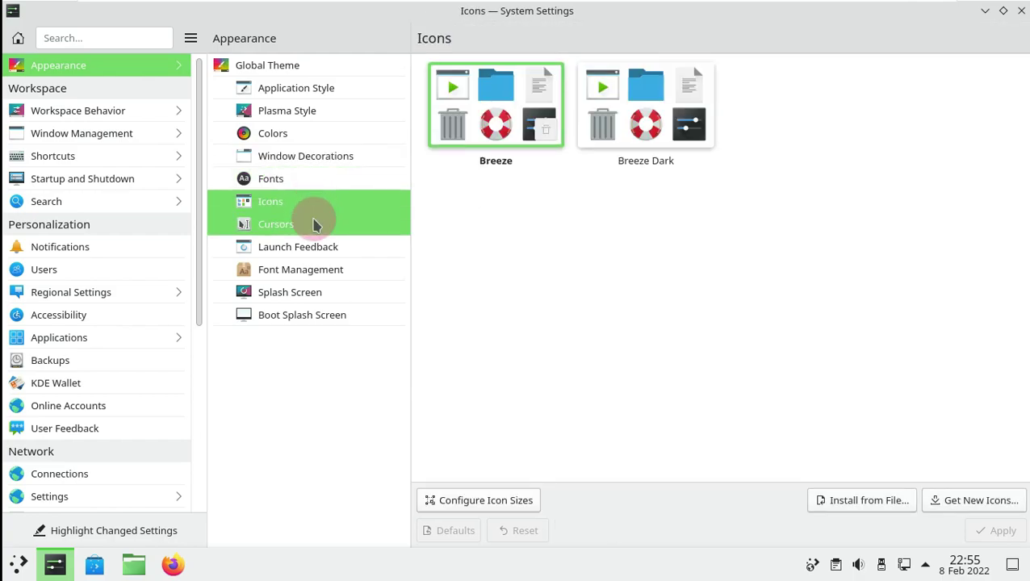
left_click(316, 253)
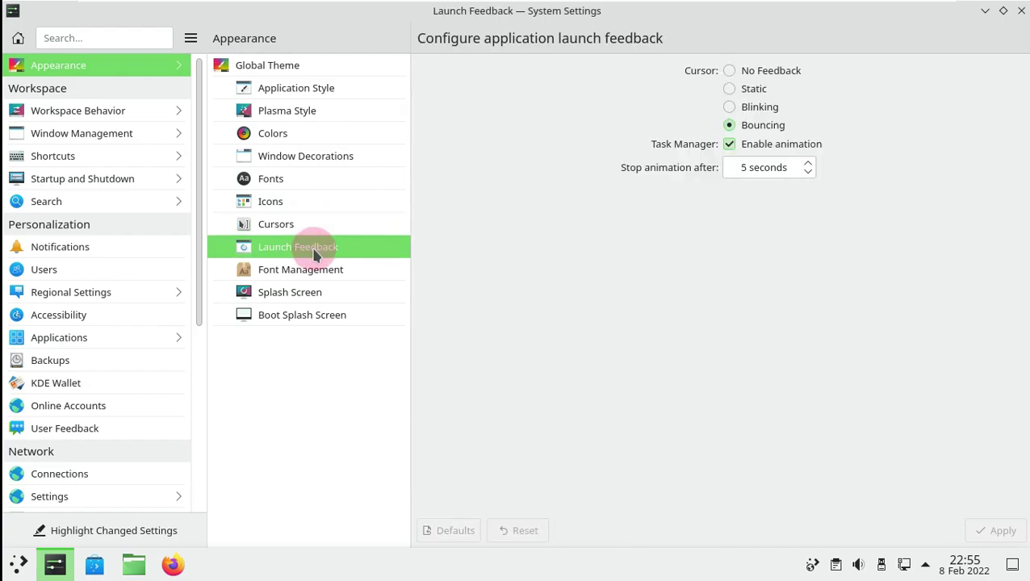
left_click(317, 270)
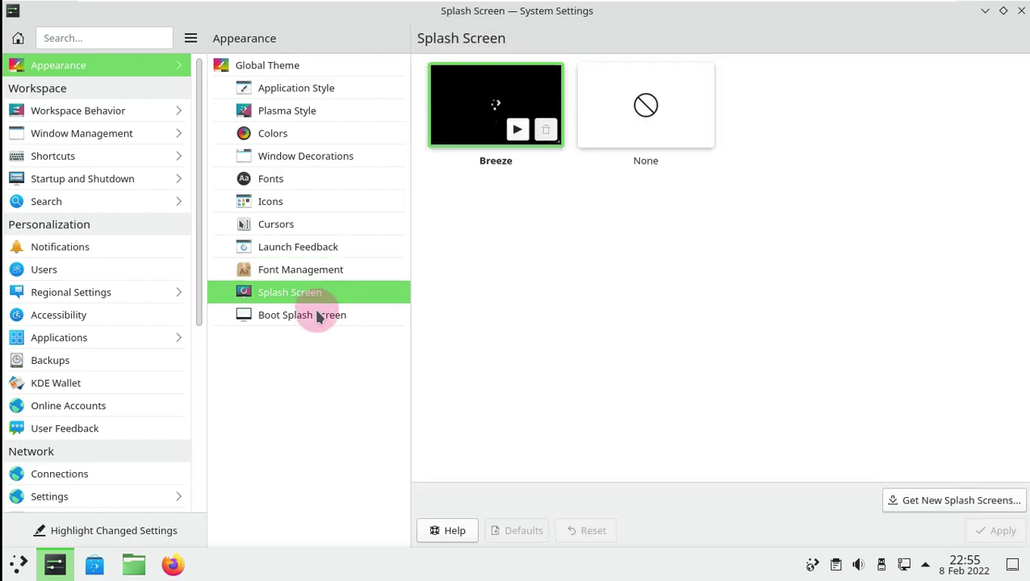
left_click(317, 315)
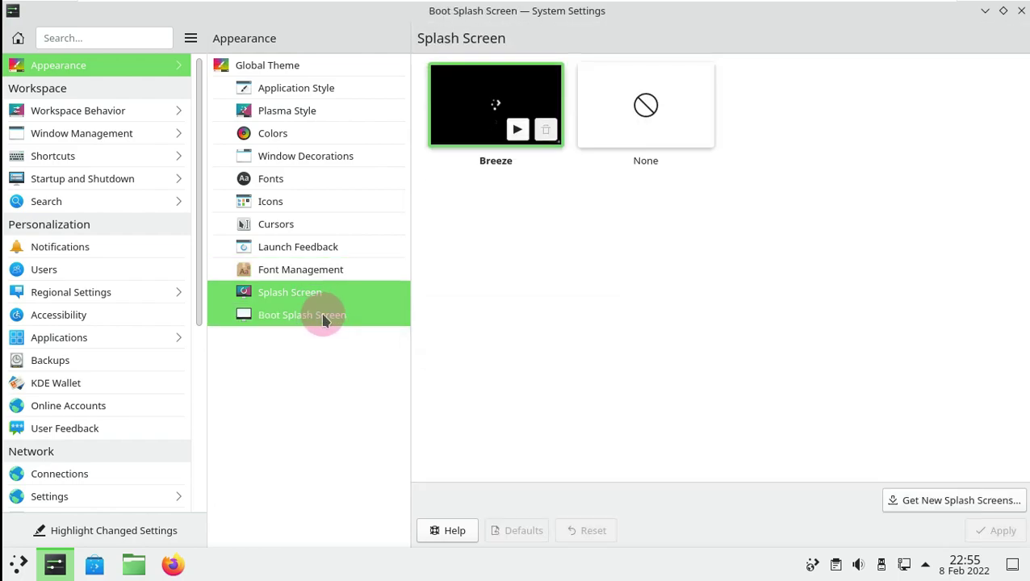
- Look through the Workspace Behavior pages, including Desktop Effects, Screen Edges, Touch Screen, Screen Locking, Virtual Desktops and Activities
left_click(98, 110)
left_click(261, 87)
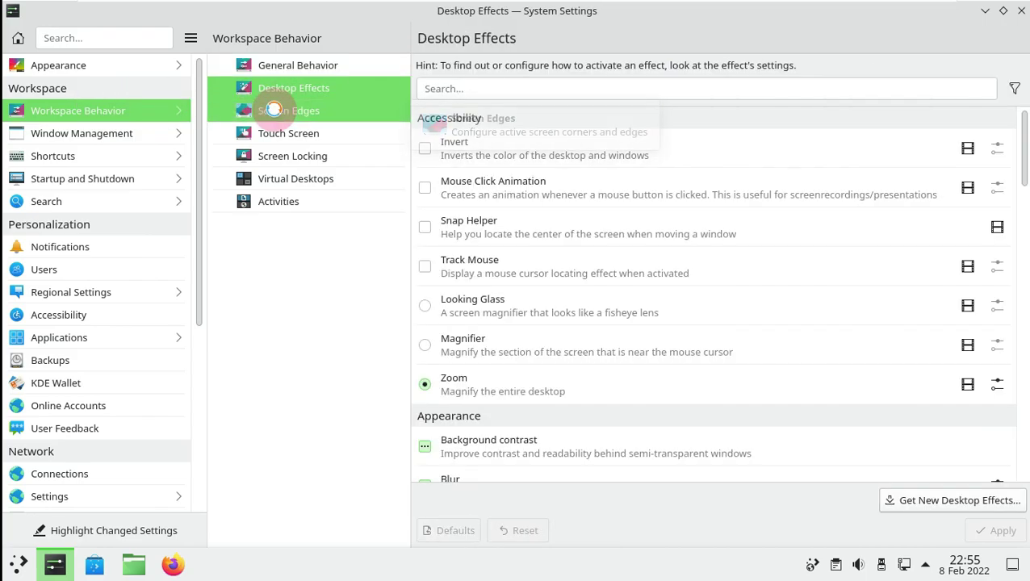
left_click(273, 110)
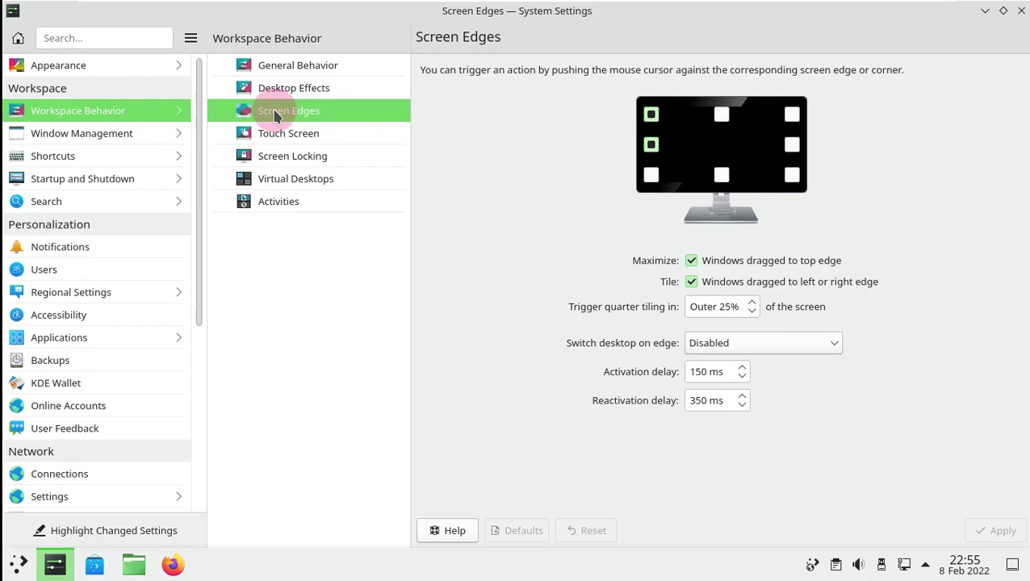
left_click(279, 137)
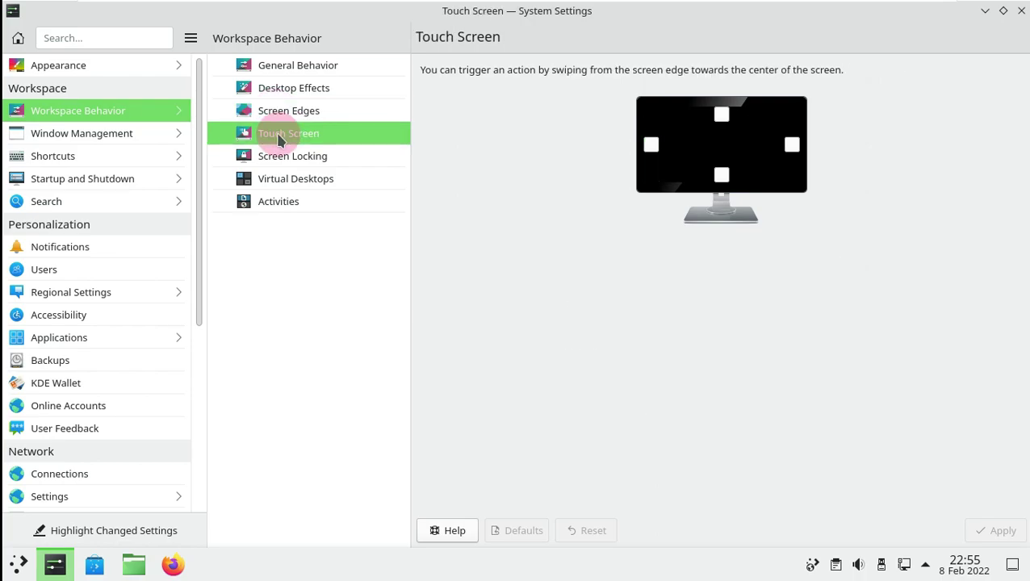
left_click(287, 155)
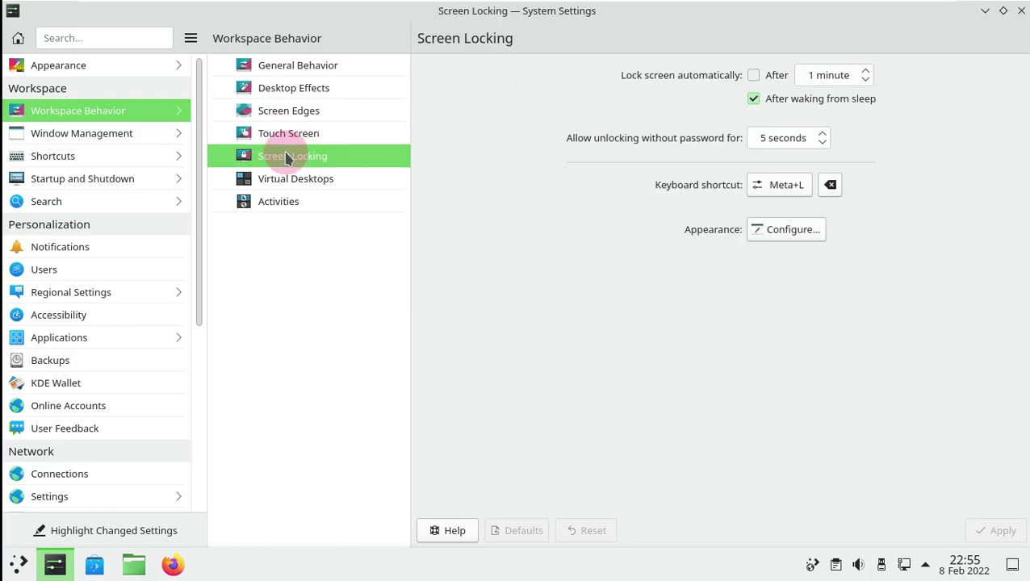
left_click(288, 179)
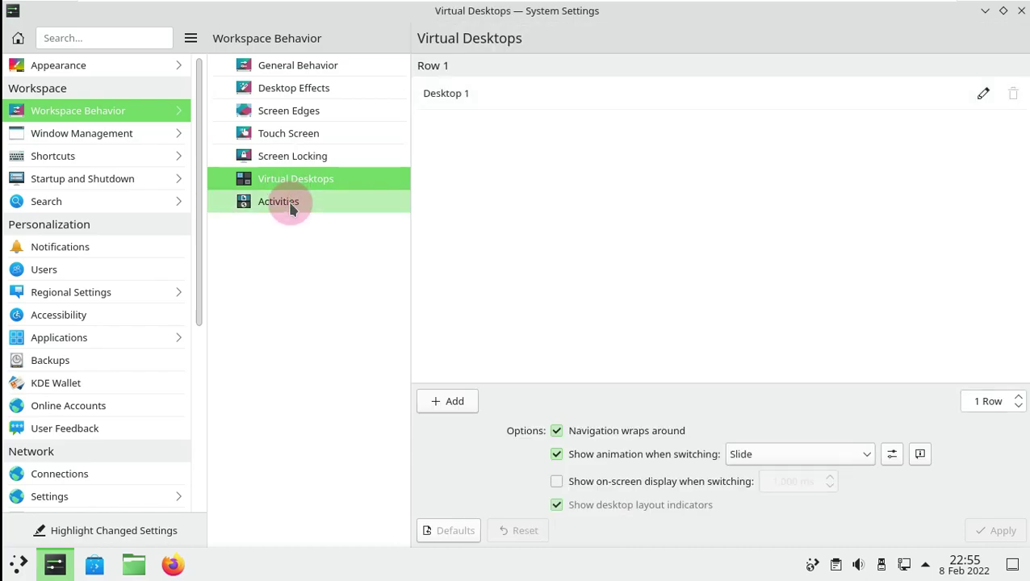
left_click(290, 207)
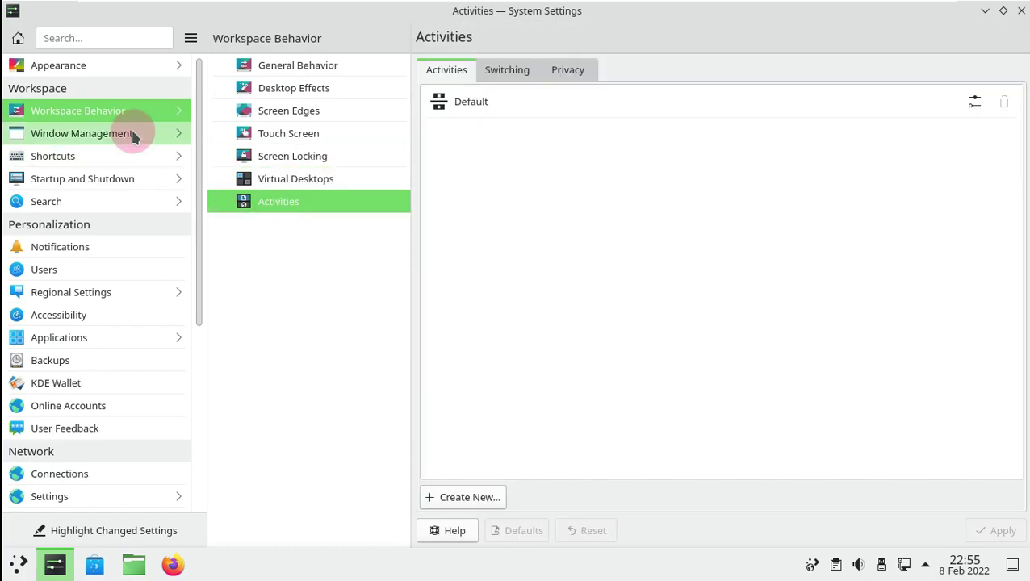
- View the remaining Workspace categories: Window Management, Shortcuts, Startup and Shutdown, and Search
left_click(133, 137)
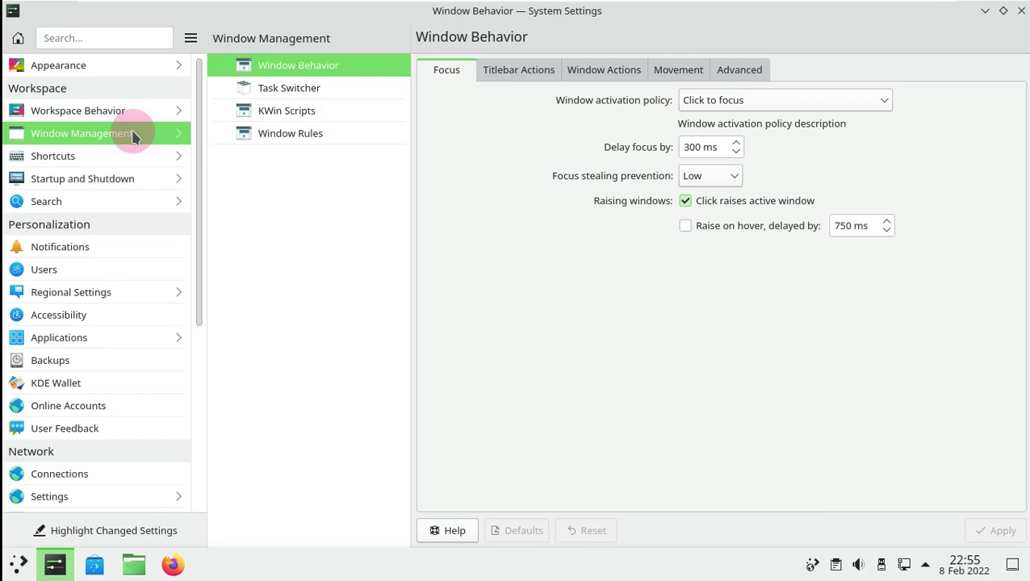
left_click(132, 157)
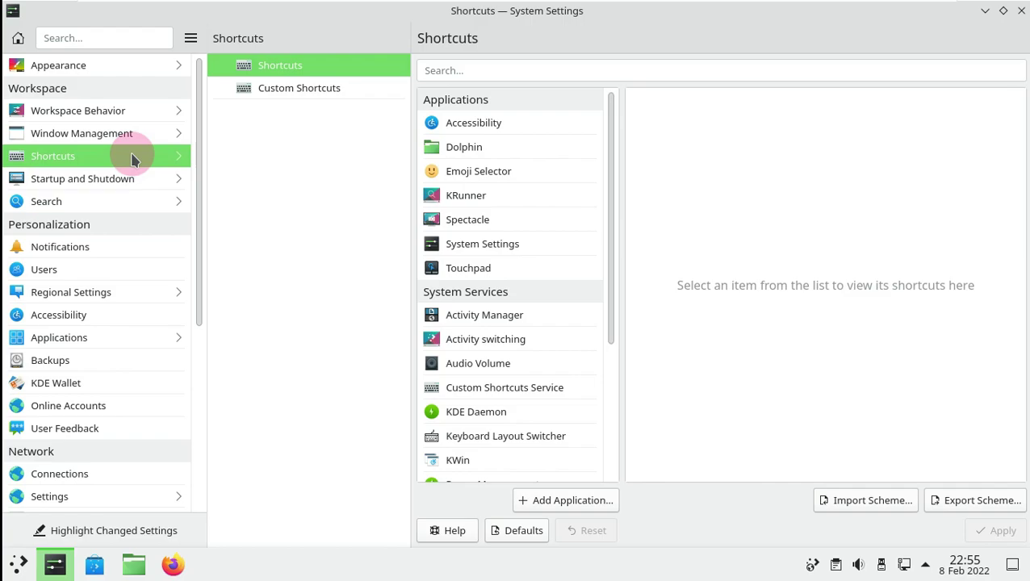
left_click(133, 175)
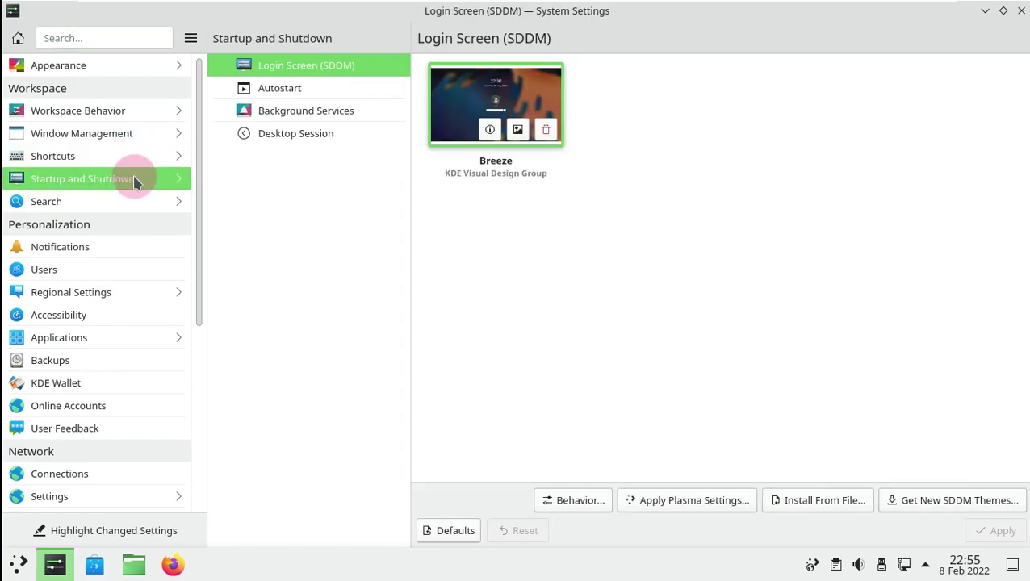
left_click(135, 198)
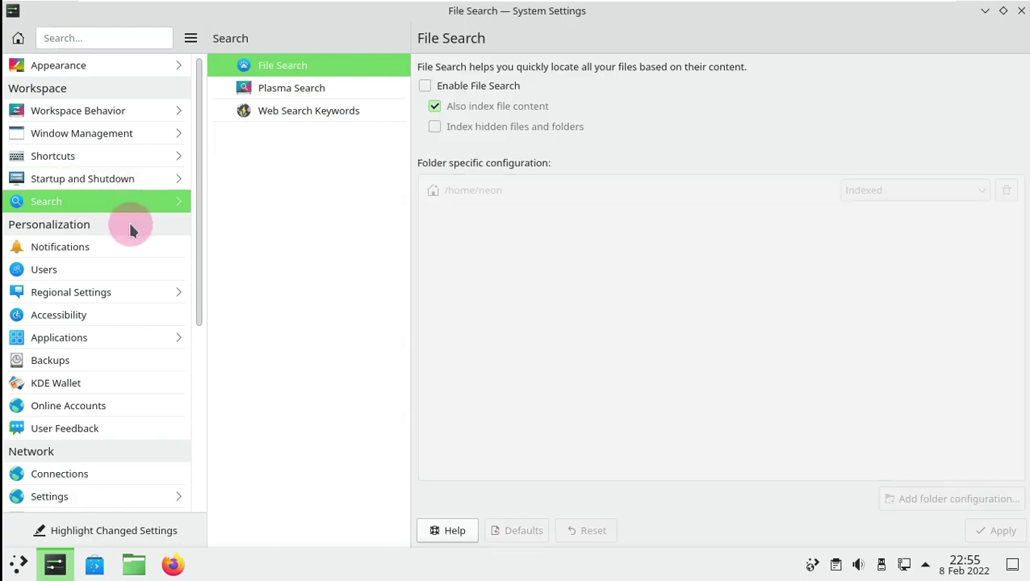
- Look through the Personalization pages, including Notifications, Users, Regional Settings, Accessibility, Applications, Backups, KDE Wallet and Online Accounts
left_click(129, 250)
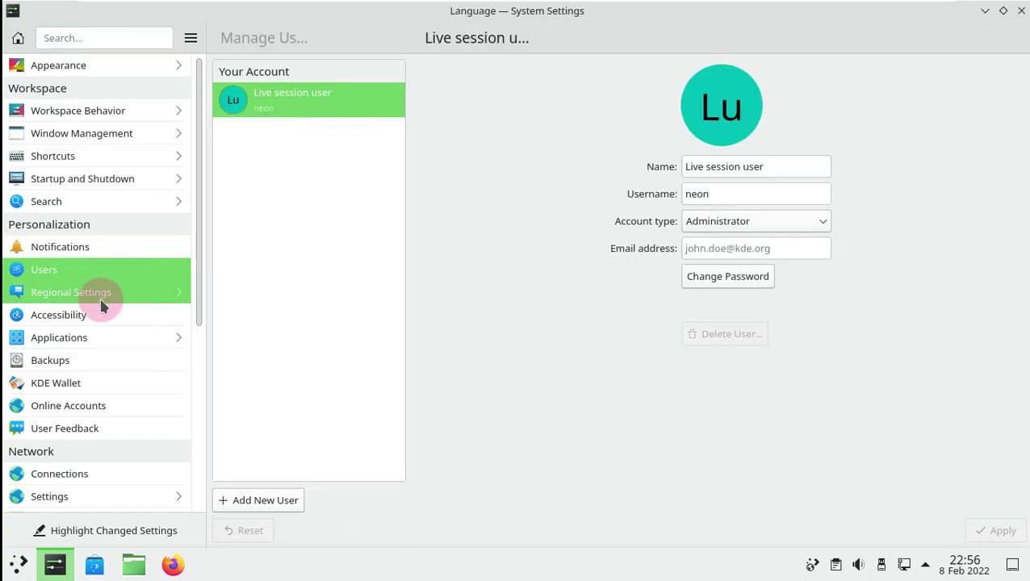
left_click(100, 296)
left_click(105, 315)
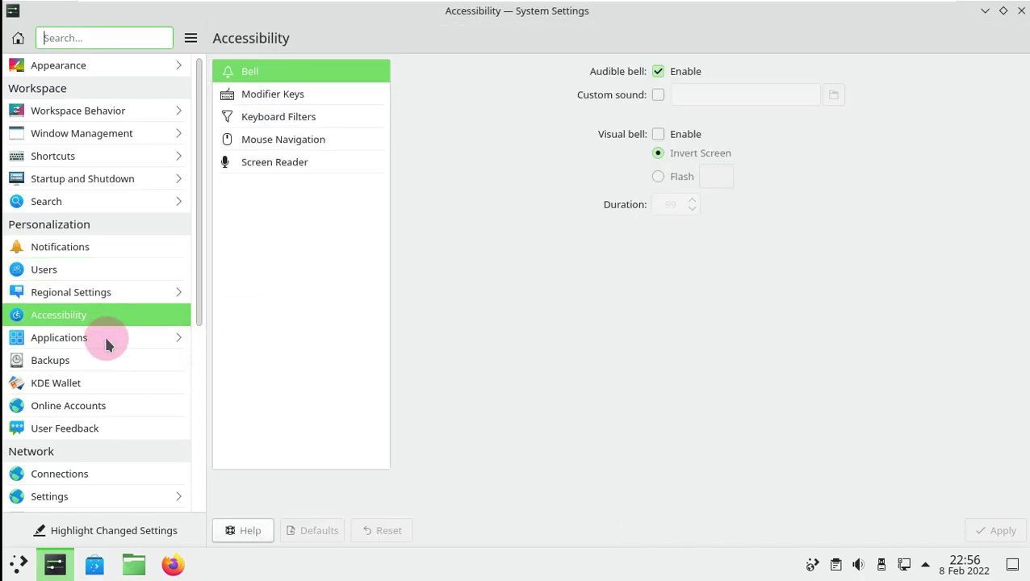
left_click(105, 339)
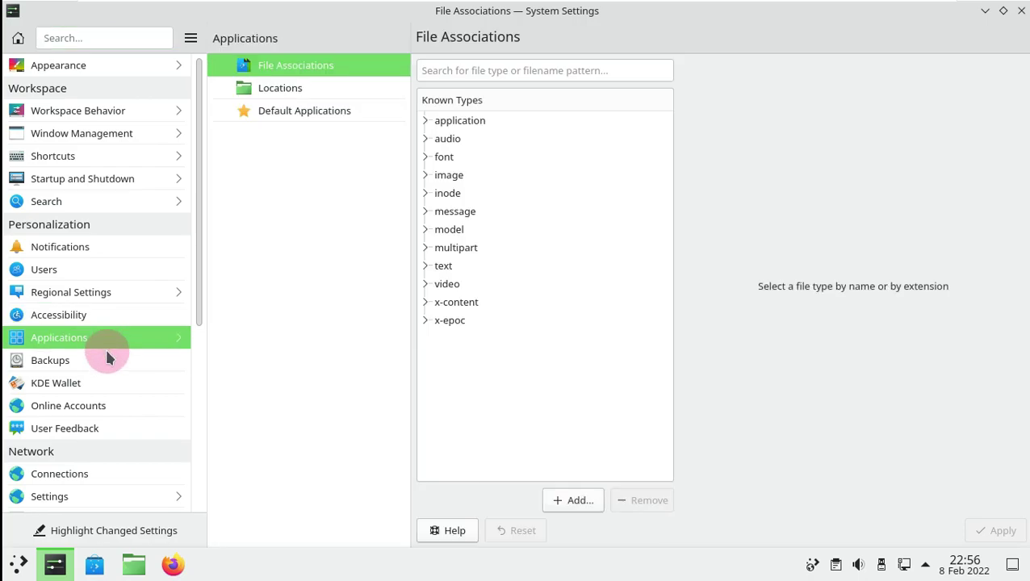
left_click(105, 359)
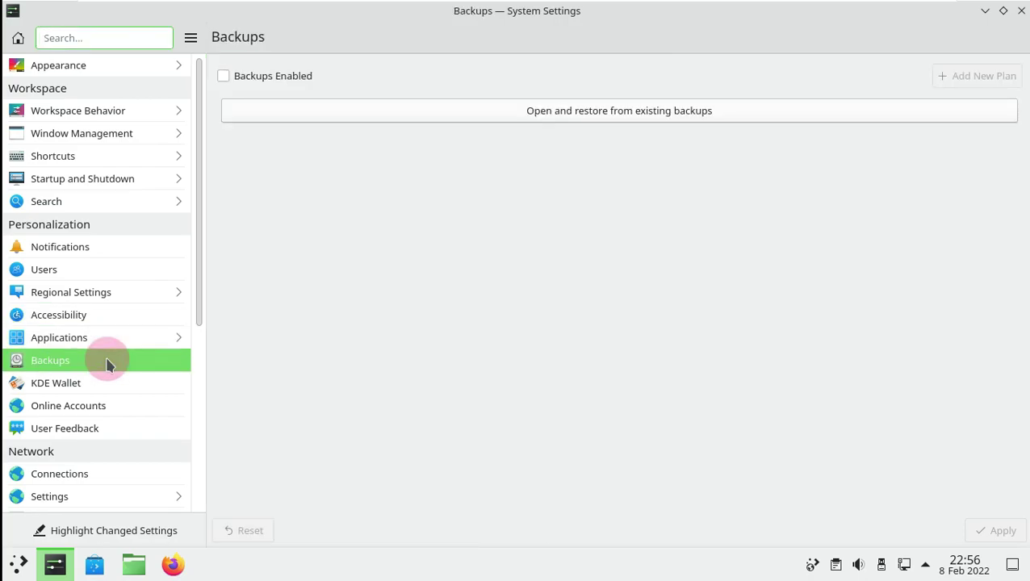
left_click(116, 377)
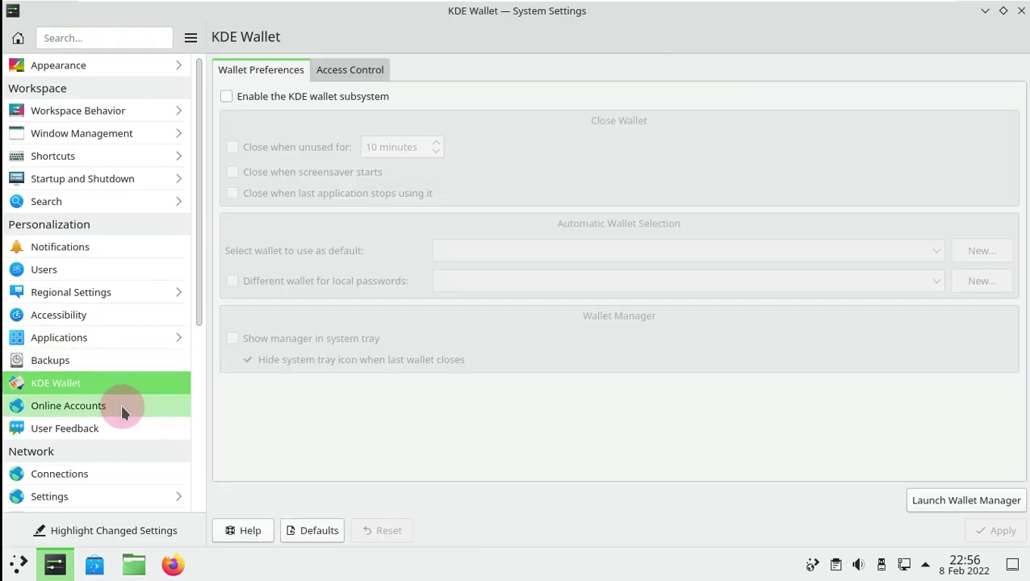
left_click(123, 410)
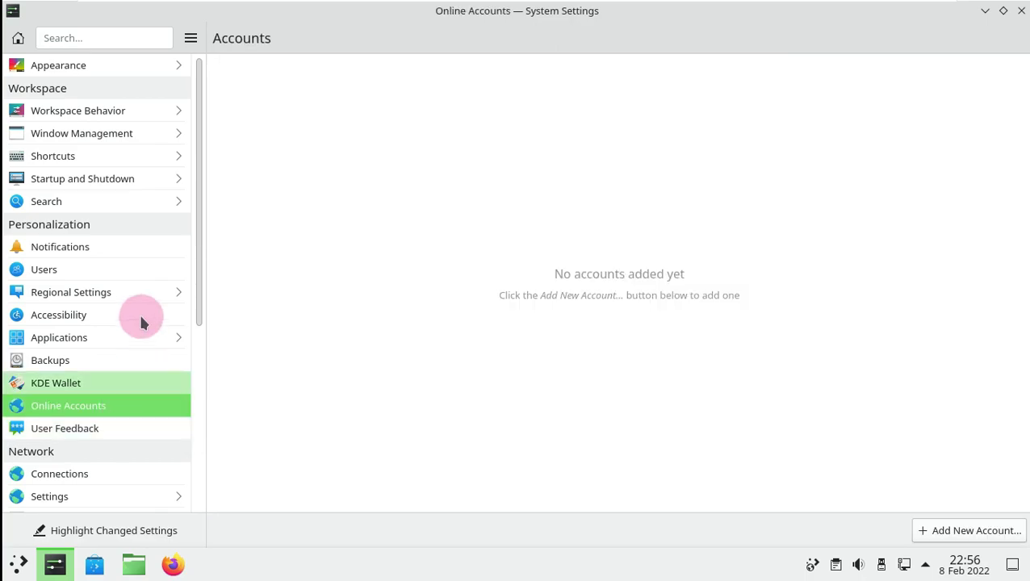
- Review the Network pages, including Connections, Firewall, Proxy, Connection Preferences, SSL Preferences, Cookies and Windows Shares
left_click_drag(198, 301, 193, 416)
left_click(117, 286)
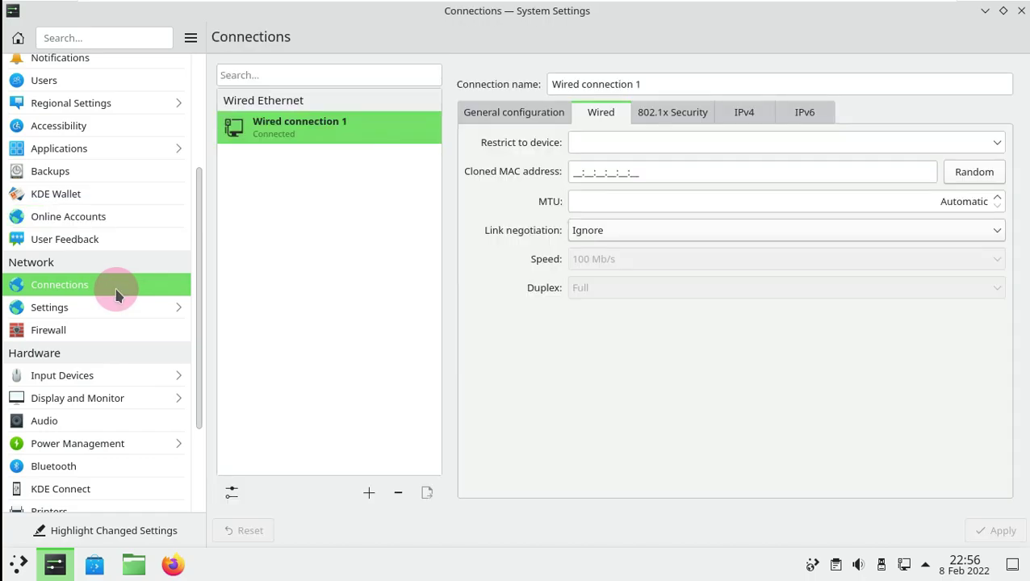
left_click(112, 305)
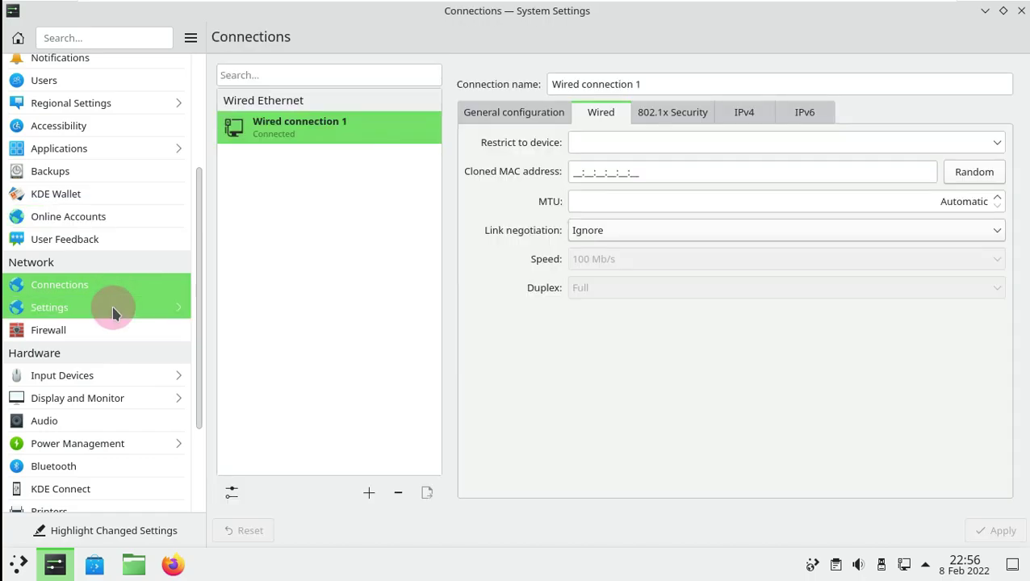
left_click(114, 328)
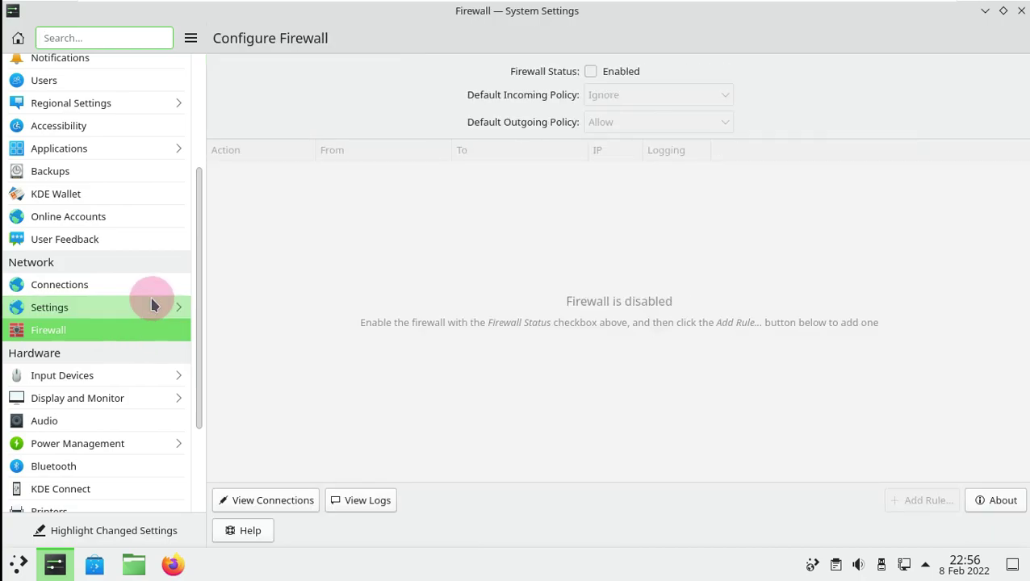
left_click(154, 304)
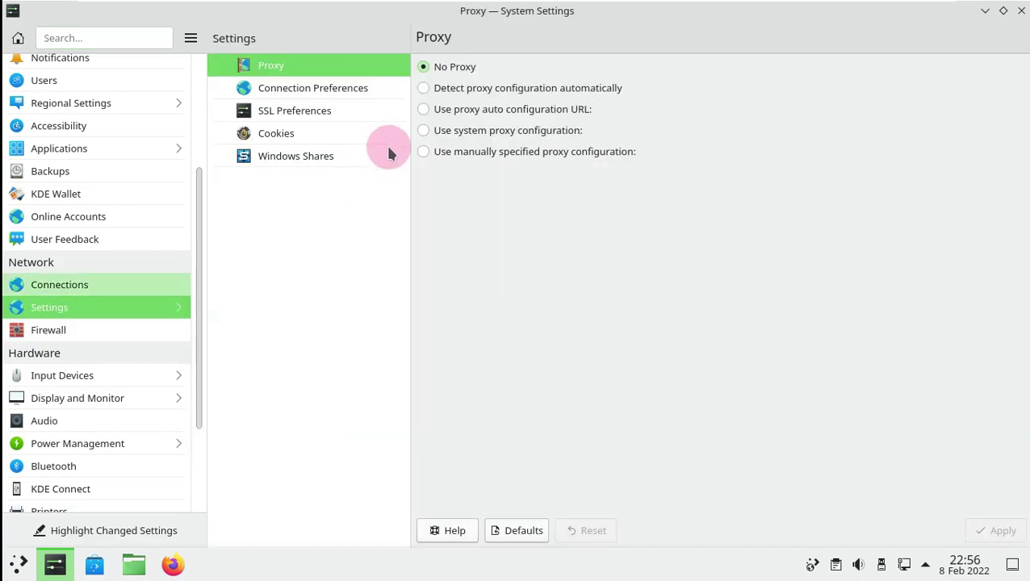
left_click(347, 94)
left_click(346, 113)
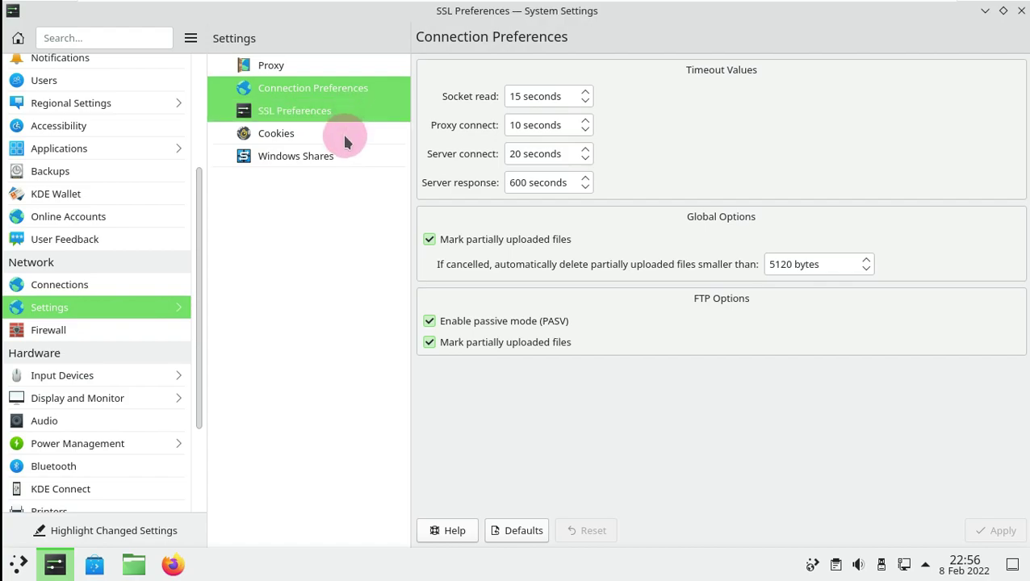
left_click(343, 133)
left_click(345, 150)
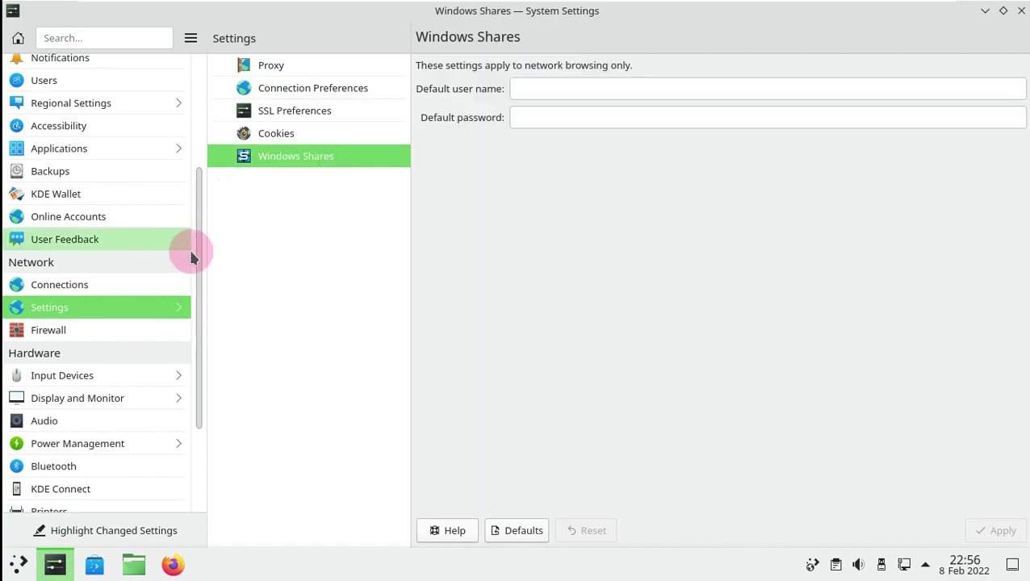
left_click_drag(202, 269, 192, 367)
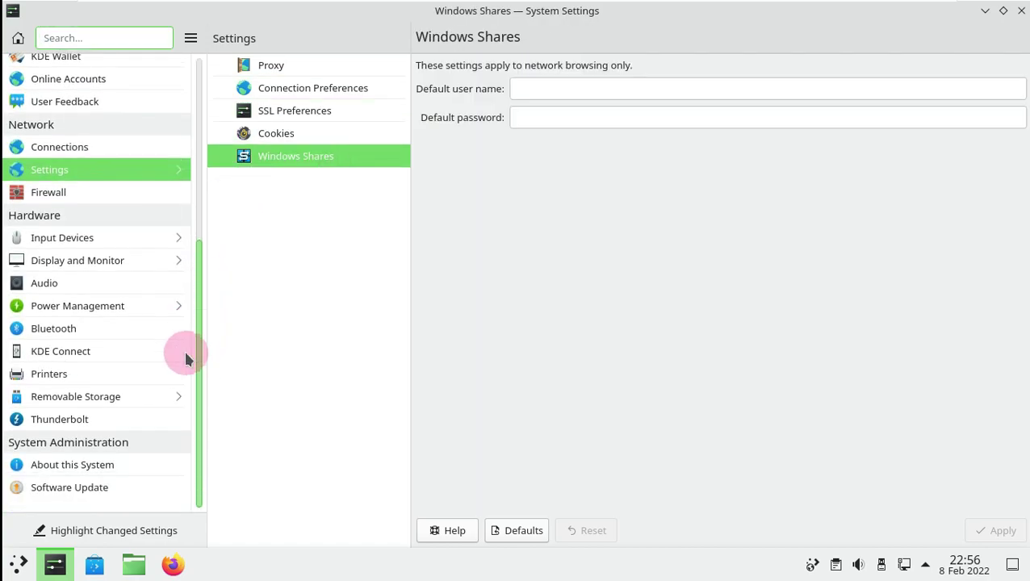
left_click(122, 197)
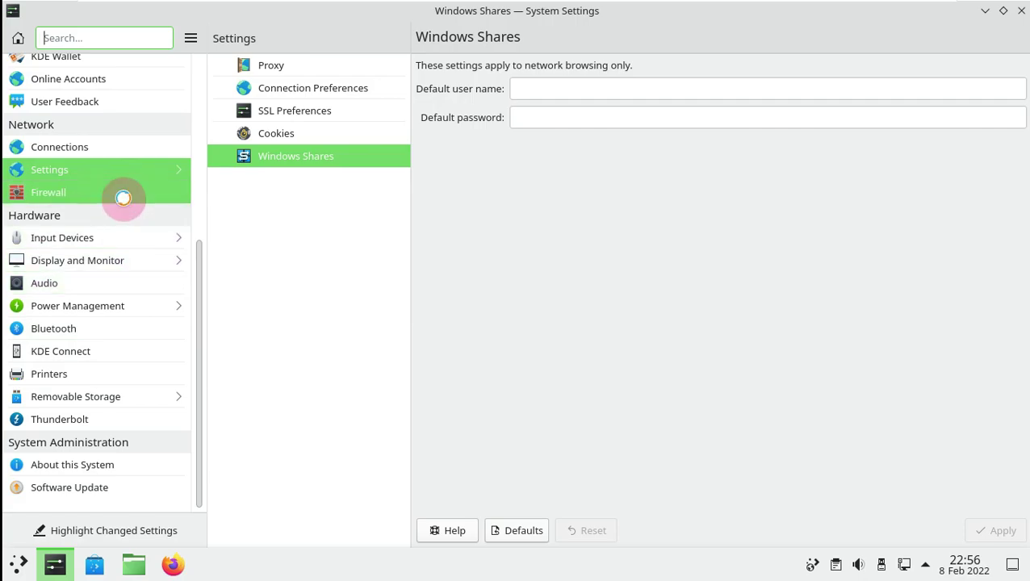
- Look through the Hardware pages: Input Devices, Display and Monitor, Audio, Power Management, Bluetooth, KDE Connect, Printers, Removable Storage and Thunderbolt
left_click(123, 238)
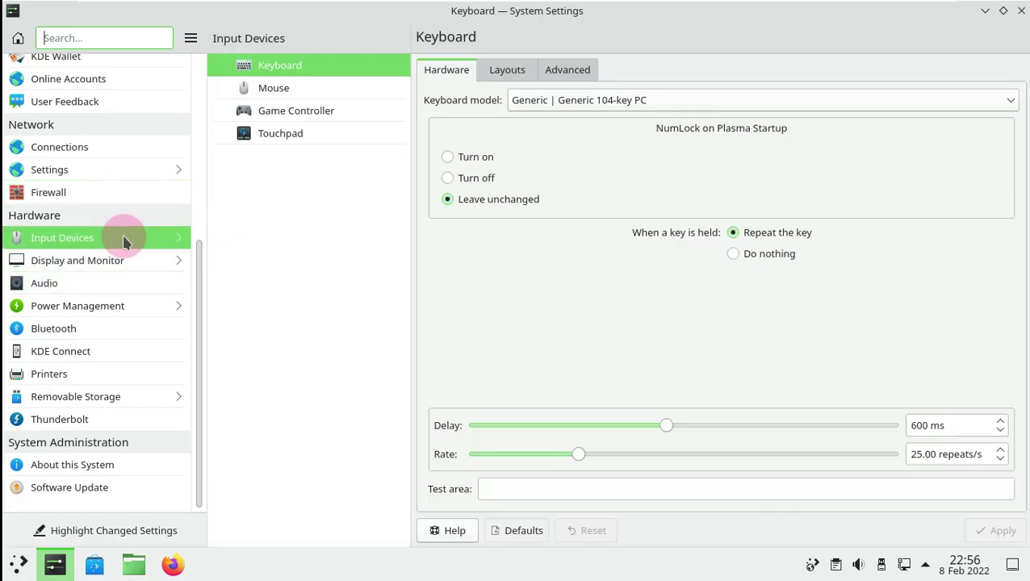
left_click(125, 267)
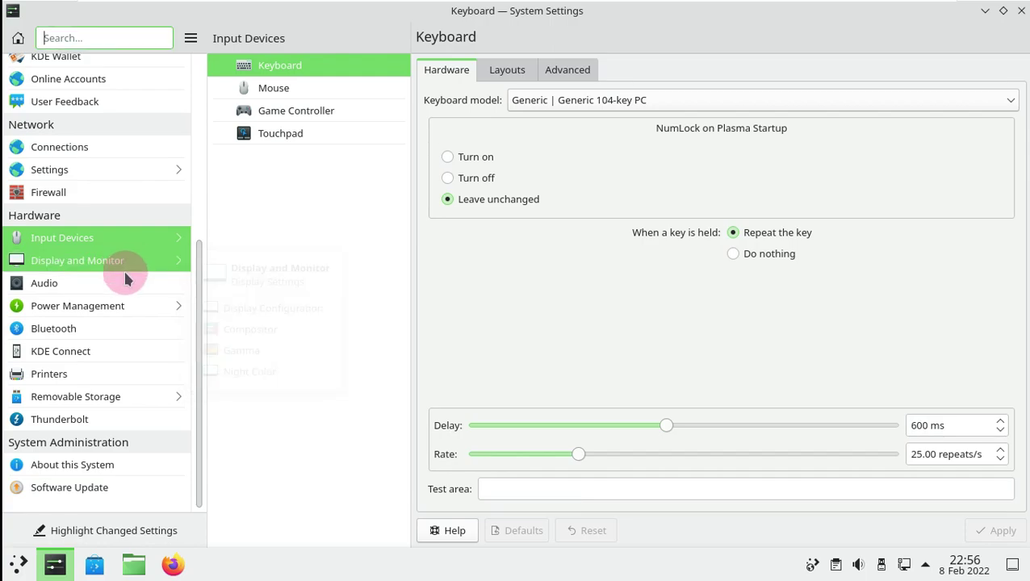
left_click(124, 285)
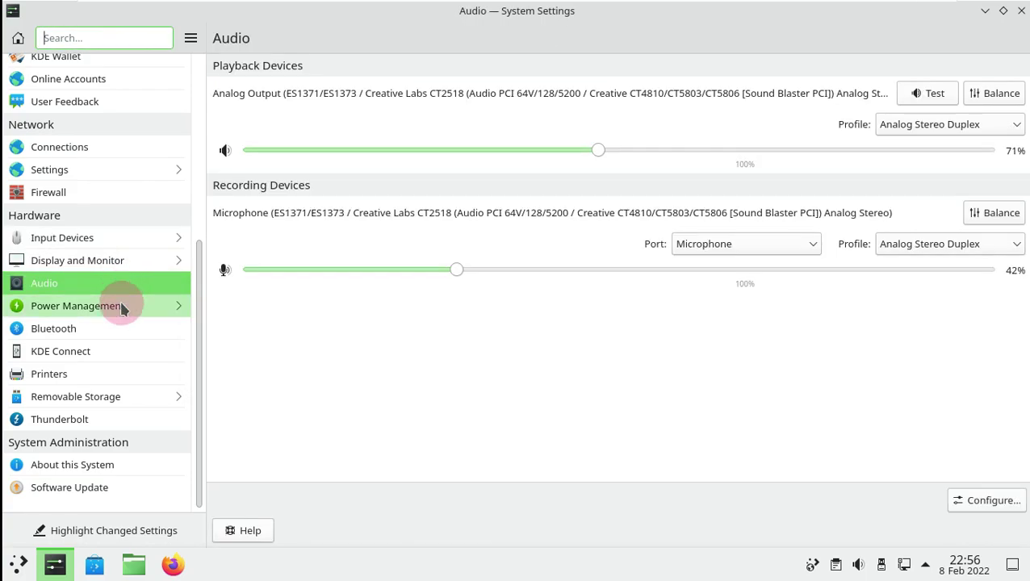
left_click(117, 311)
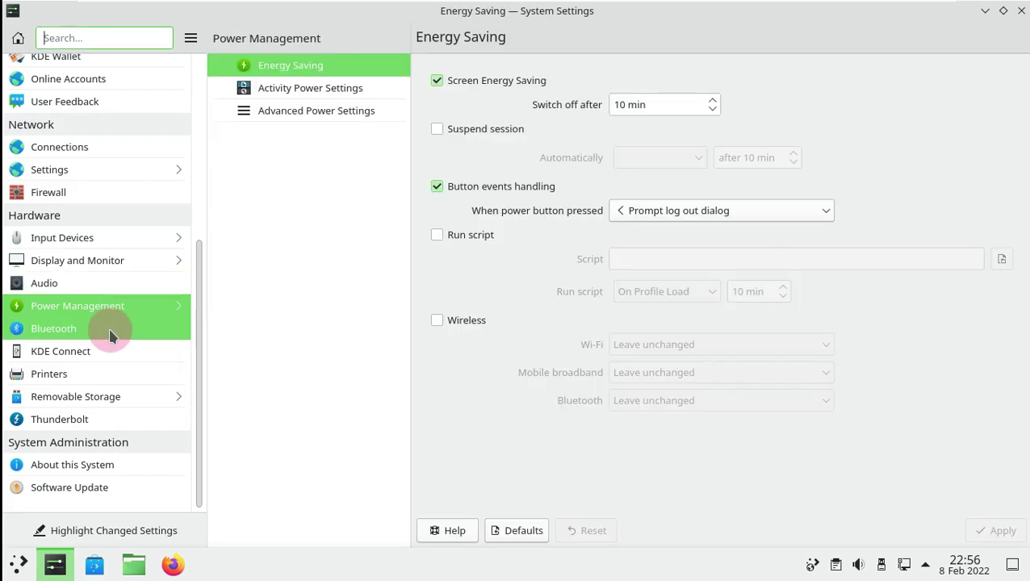
left_click(111, 333)
left_click(106, 357)
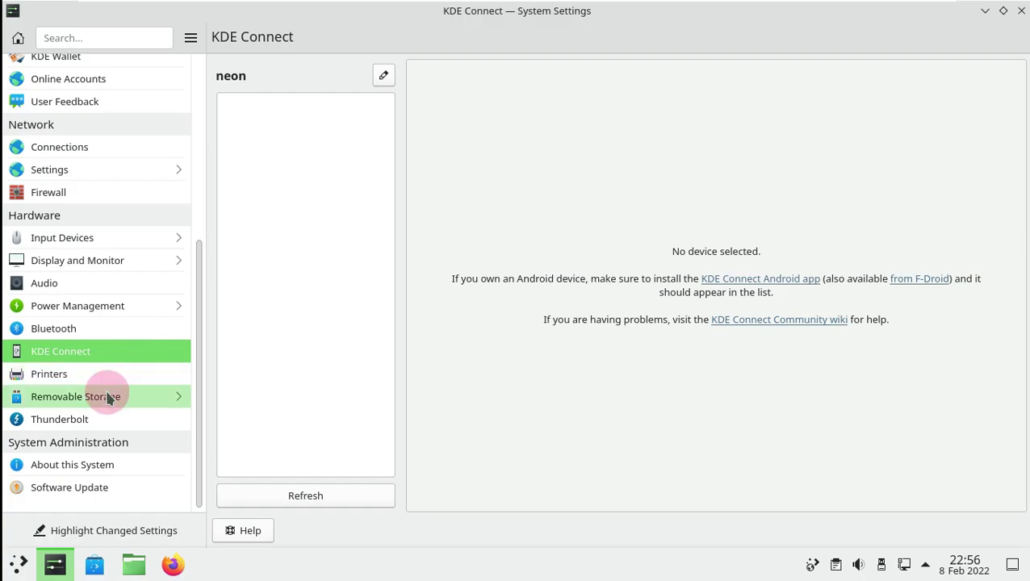
left_click(110, 375)
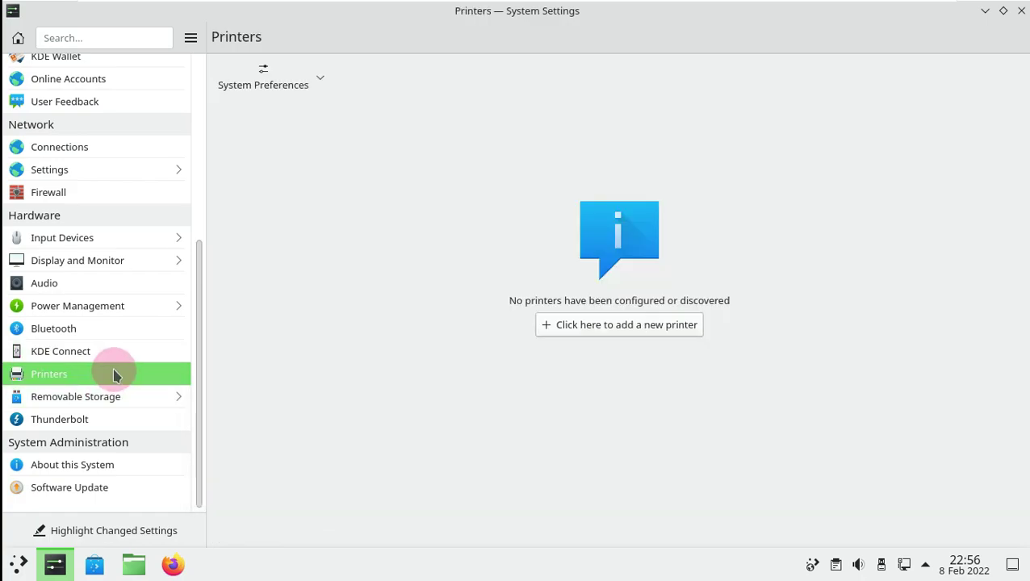
left_click(114, 396)
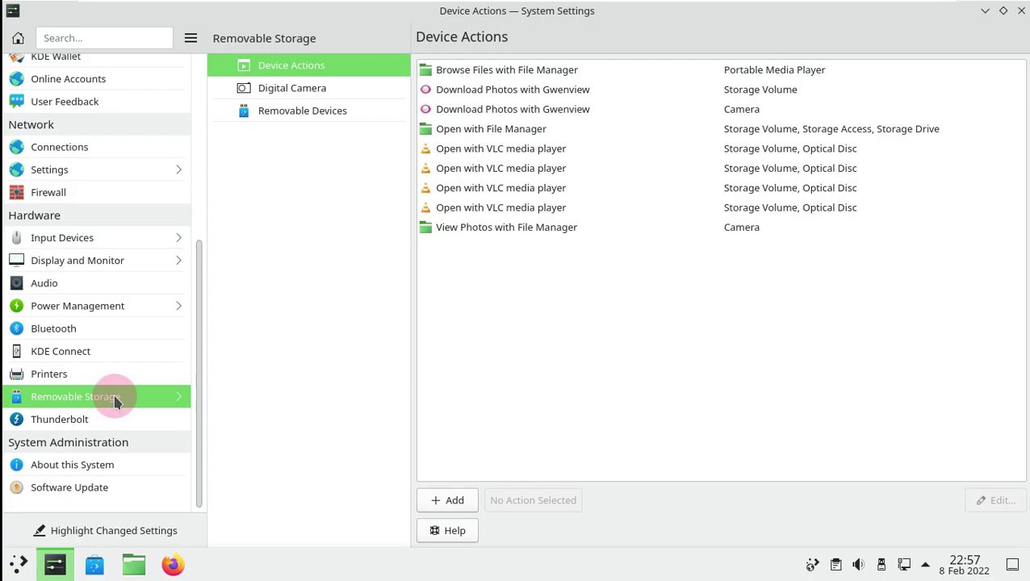
left_click(116, 421)
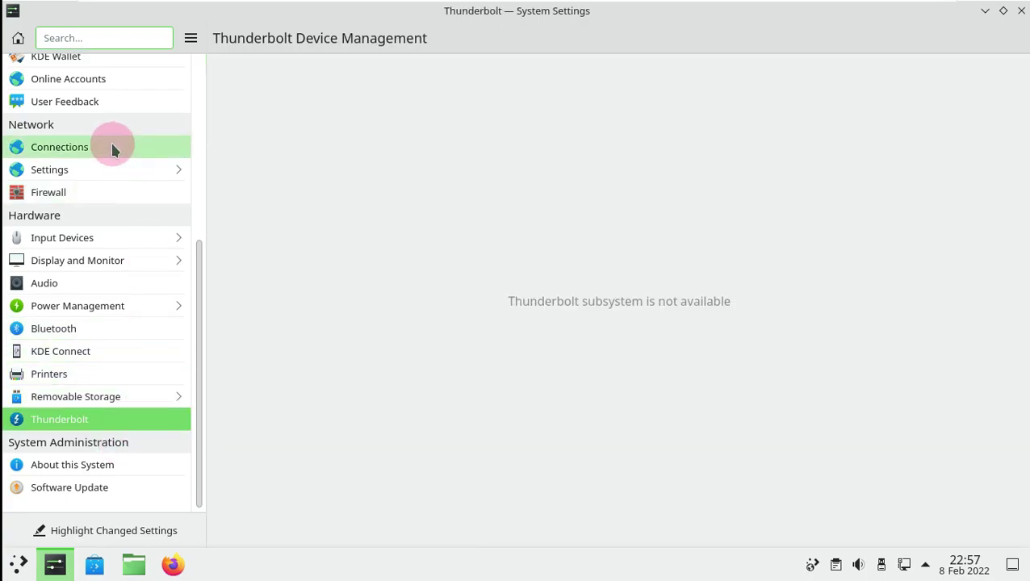
- Close System Settings, and view the desktop calendar briefly before dismissing it
left_click(1019, 13)
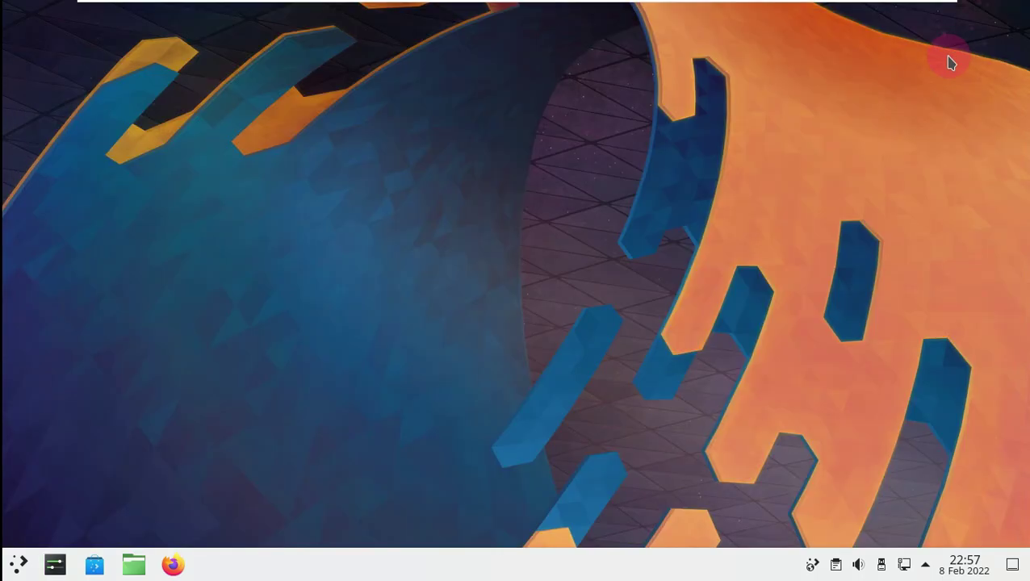
left_click(982, 565)
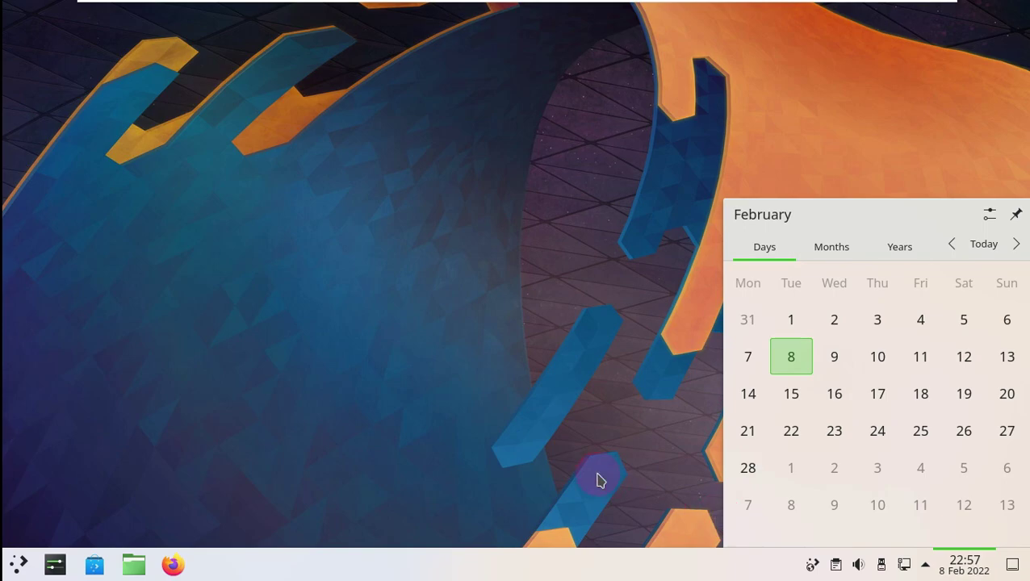
left_click(557, 454)
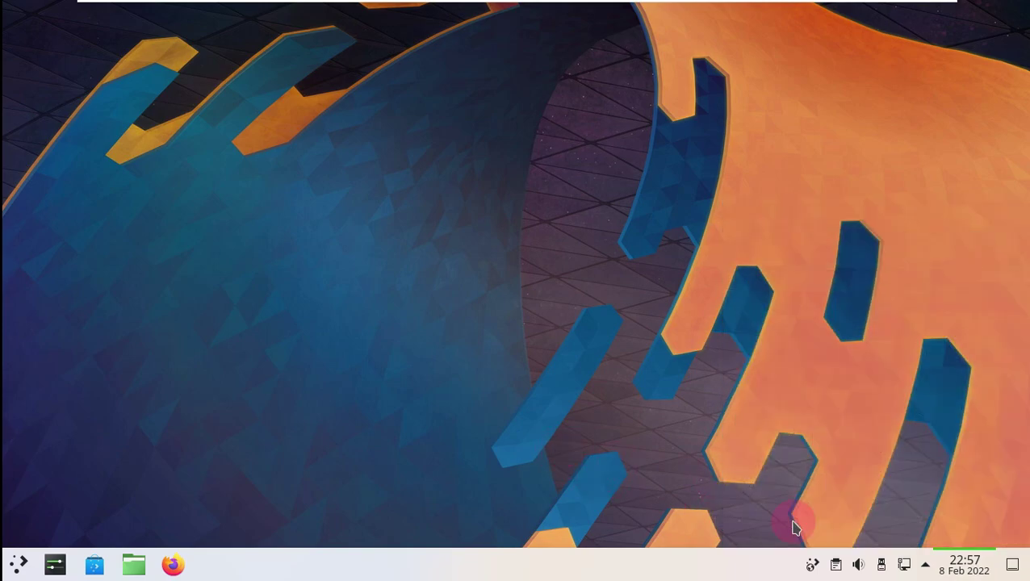
- View the system tray's network, Disks & Devices, audio and clipboard popups, and dismiss them
left_click(905, 565)
left_click(577, 407)
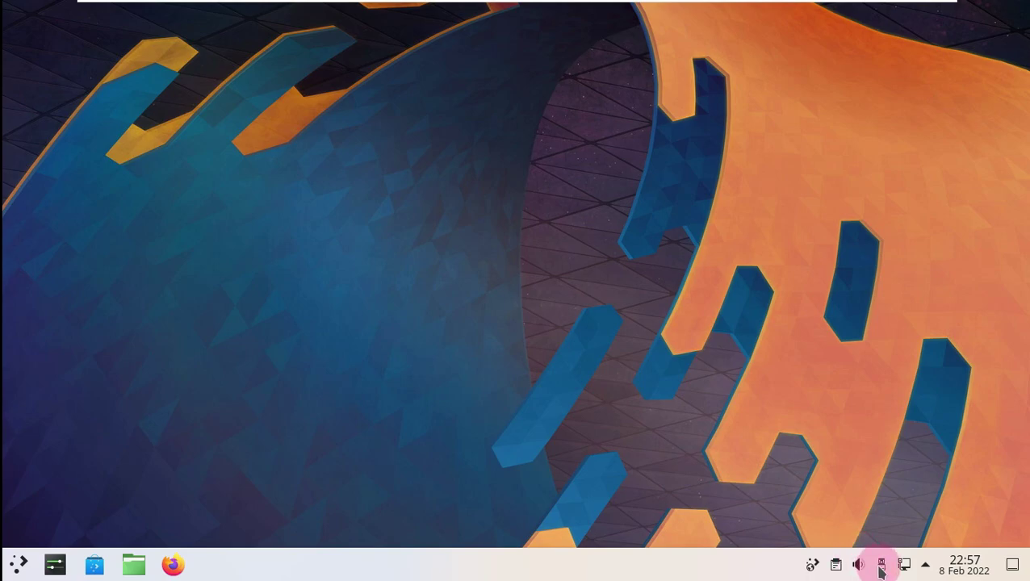
left_click(881, 567)
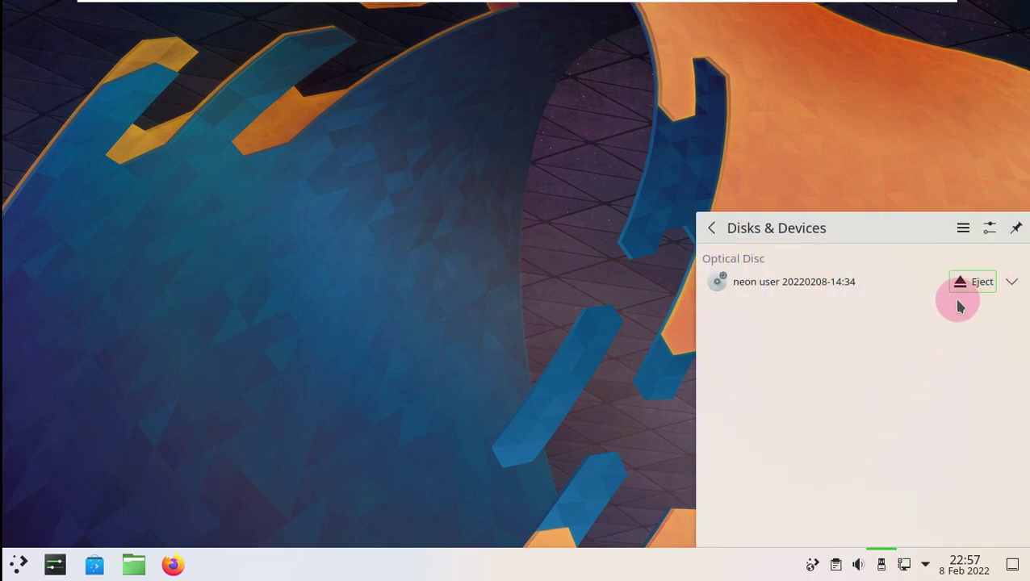
left_click(606, 343)
left_click(858, 567)
left_click(881, 567)
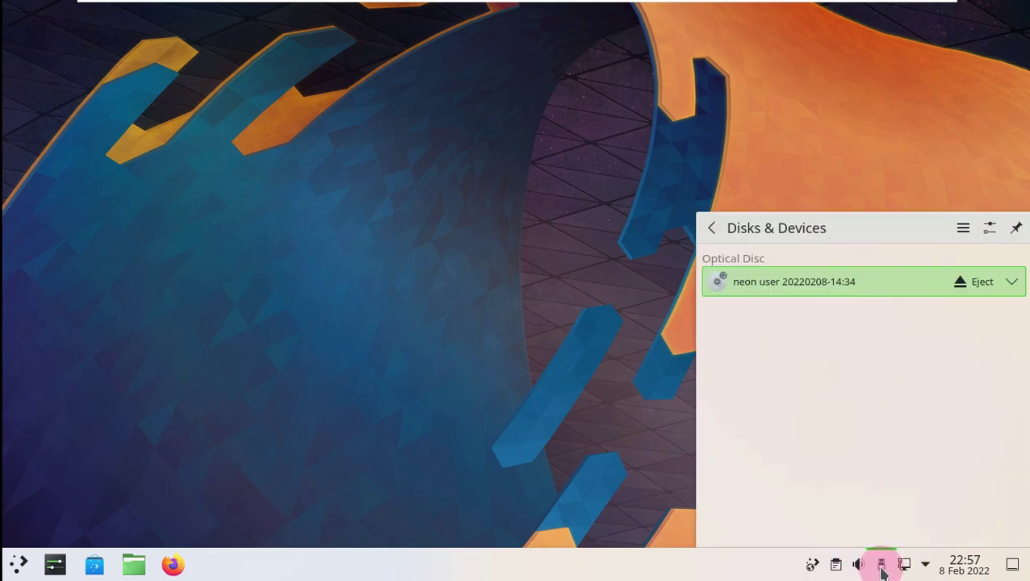
left_click(836, 566)
left_click(436, 252)
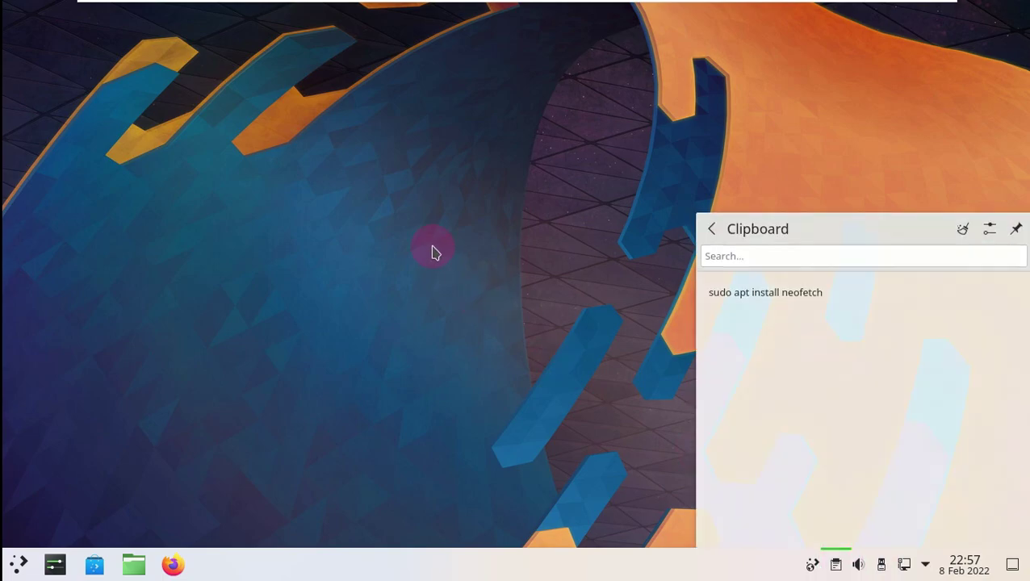
- Show the activity switcher on the empty desktop, and open Dolphin's home folder in an unmaximized window
right_click(366, 147)
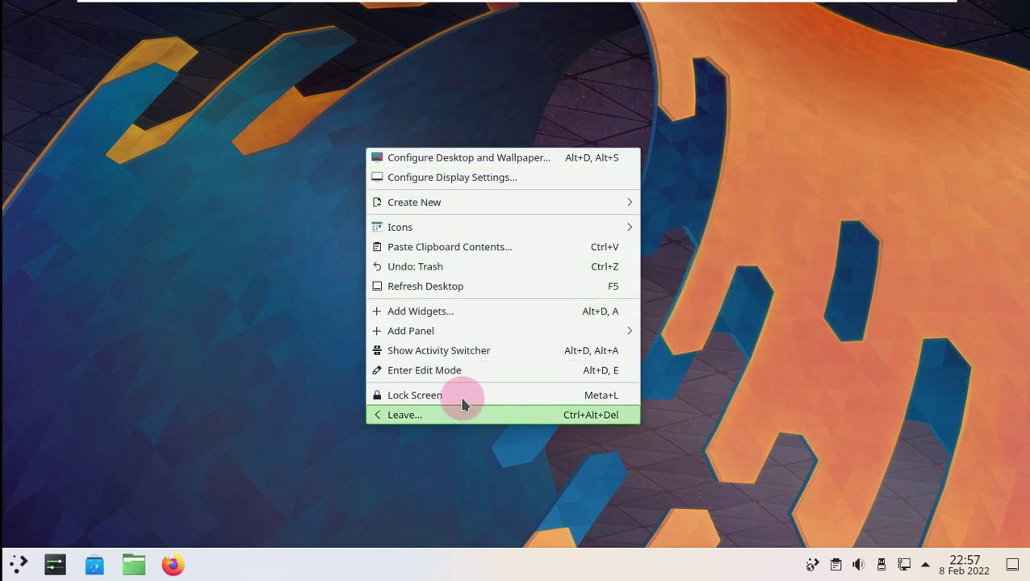
left_click(468, 350)
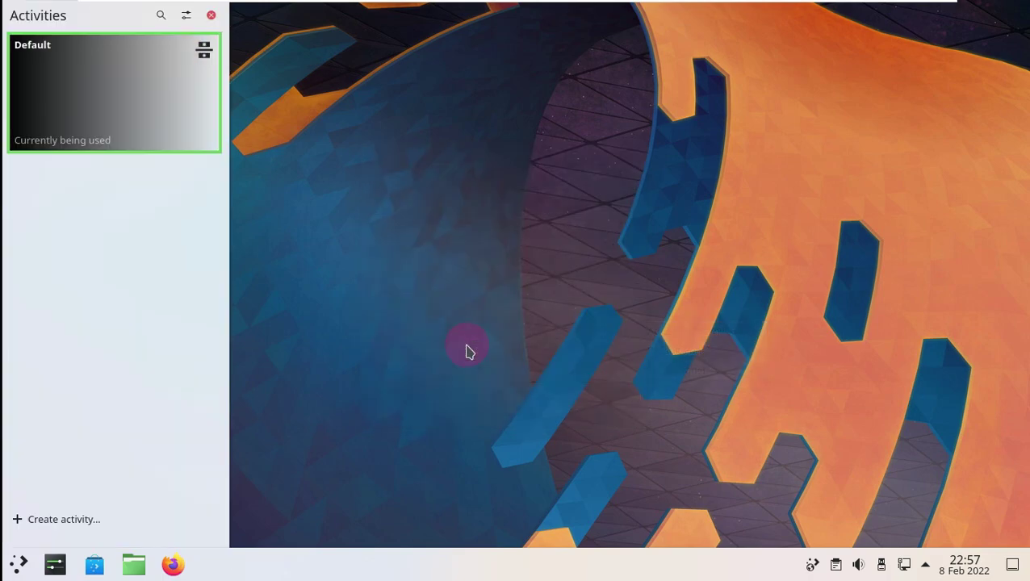
left_click(121, 568)
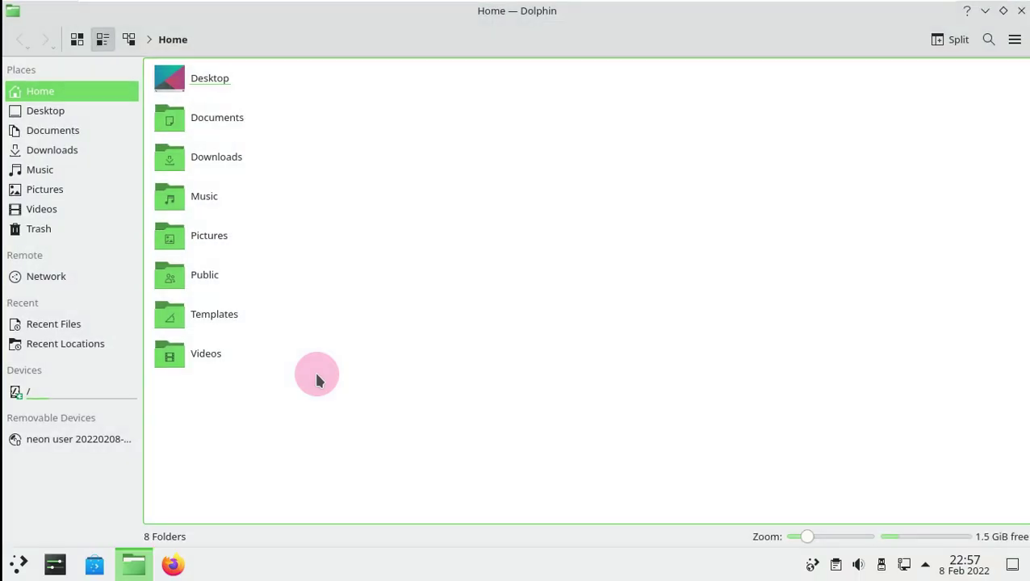
left_click(1002, 16)
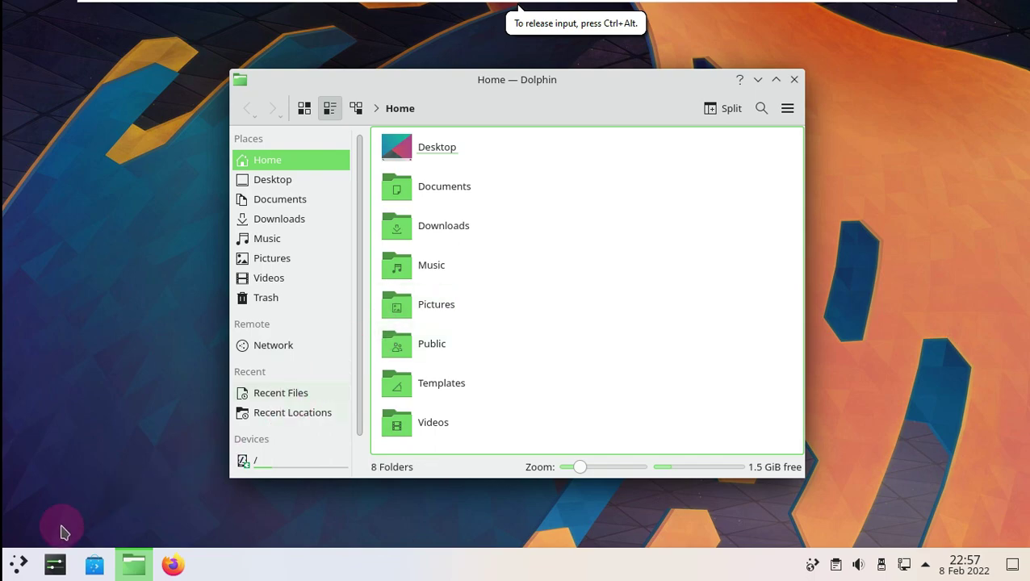
- Browse the launcher's application categories, and open System Monitor in an unmaximized window moved in front of Dolphin
left_click(20, 563)
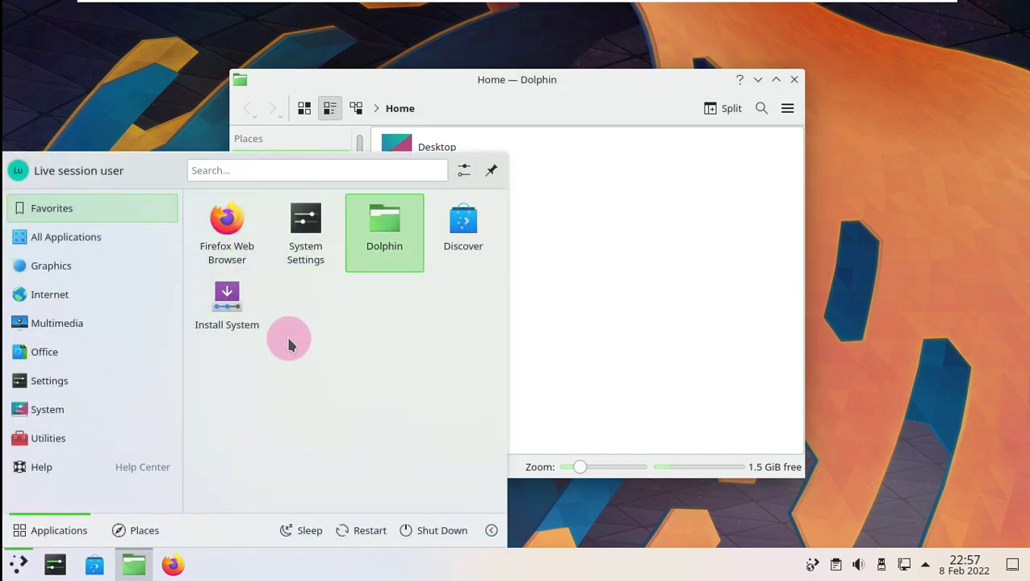
mouse_move(114, 346)
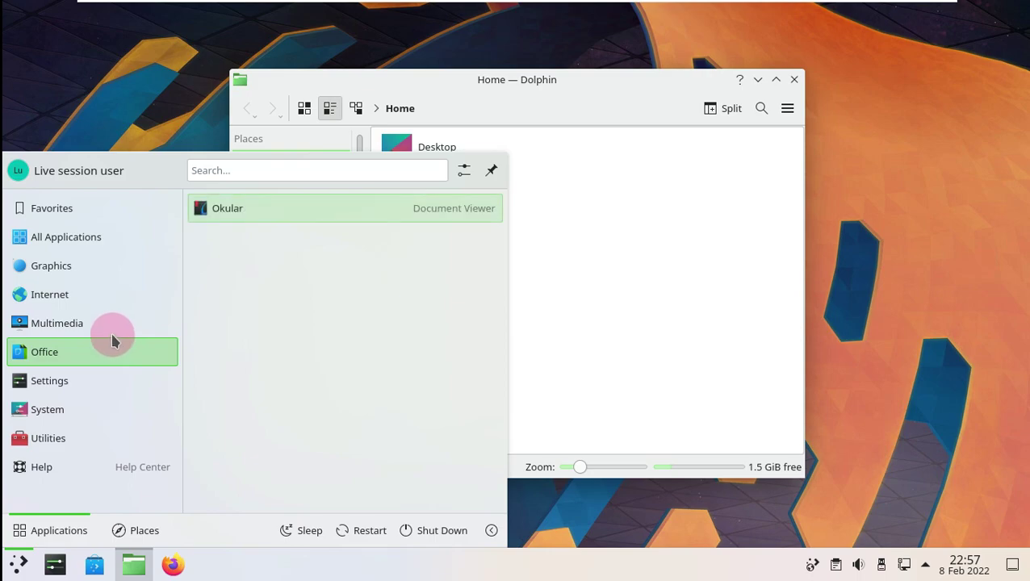
mouse_move(108, 299)
mouse_move(105, 265)
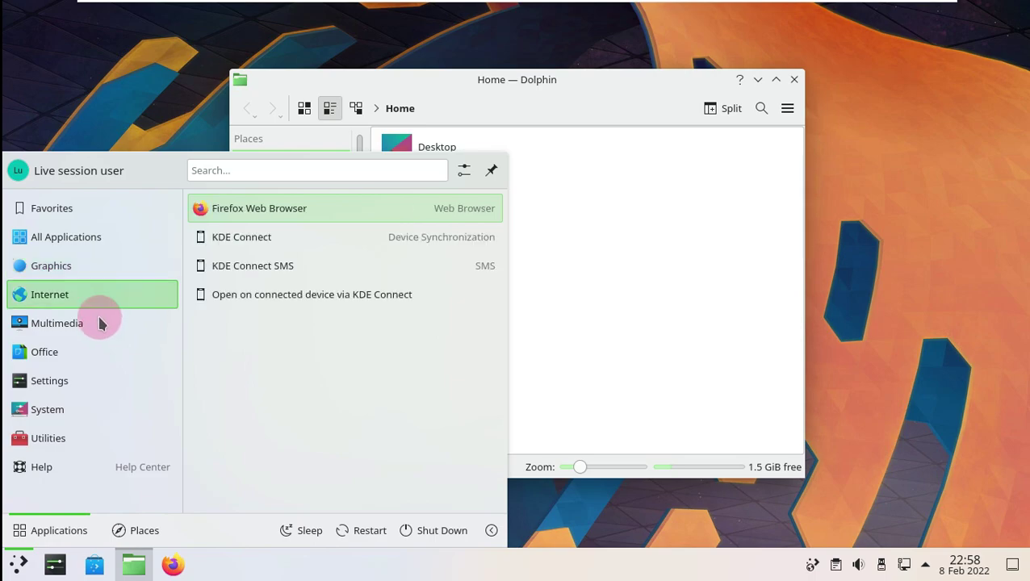
mouse_move(78, 437)
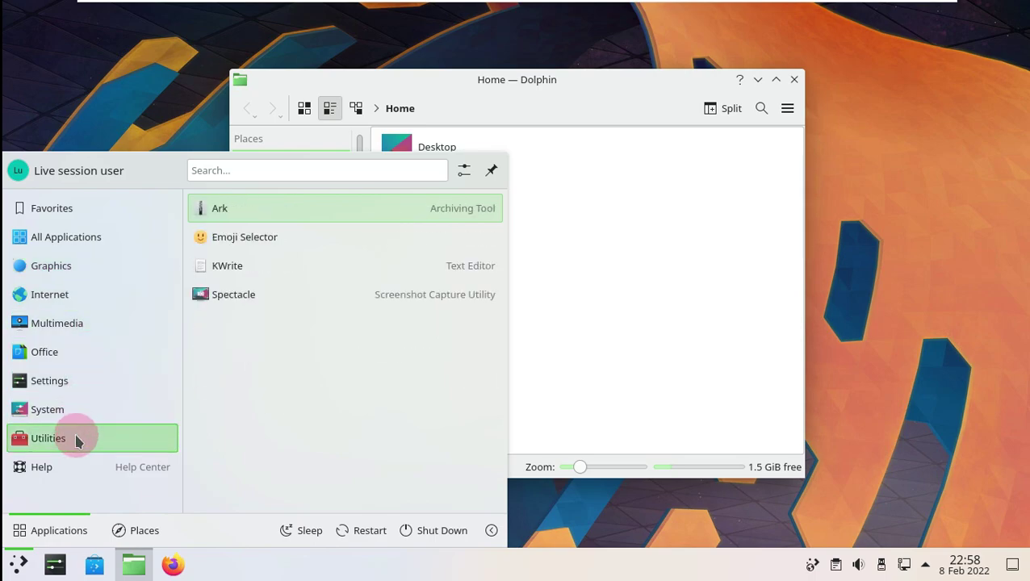
mouse_move(89, 404)
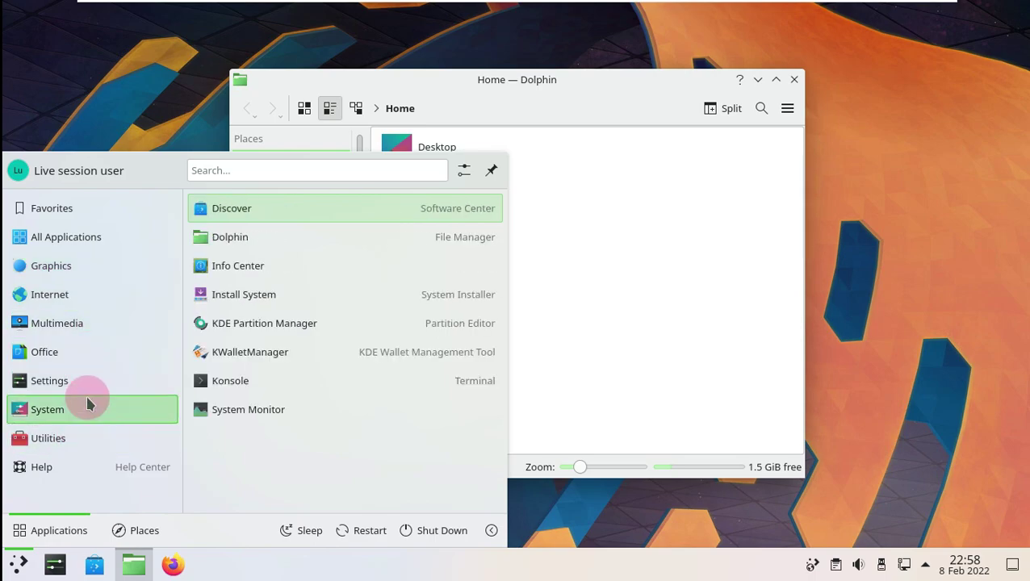
left_click(194, 404)
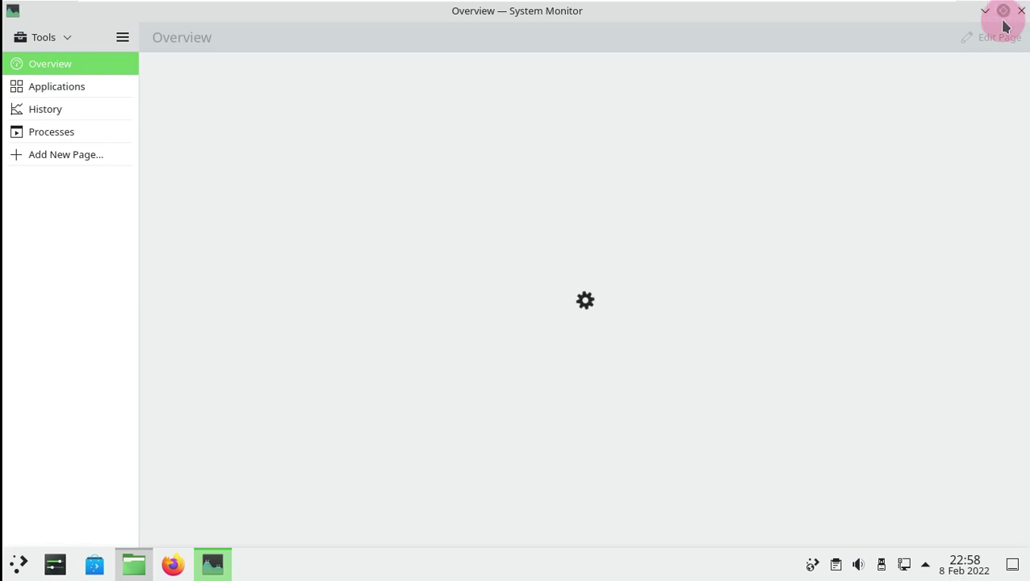
left_click(1007, 11)
left_click_drag(450, 51, 505, 86)
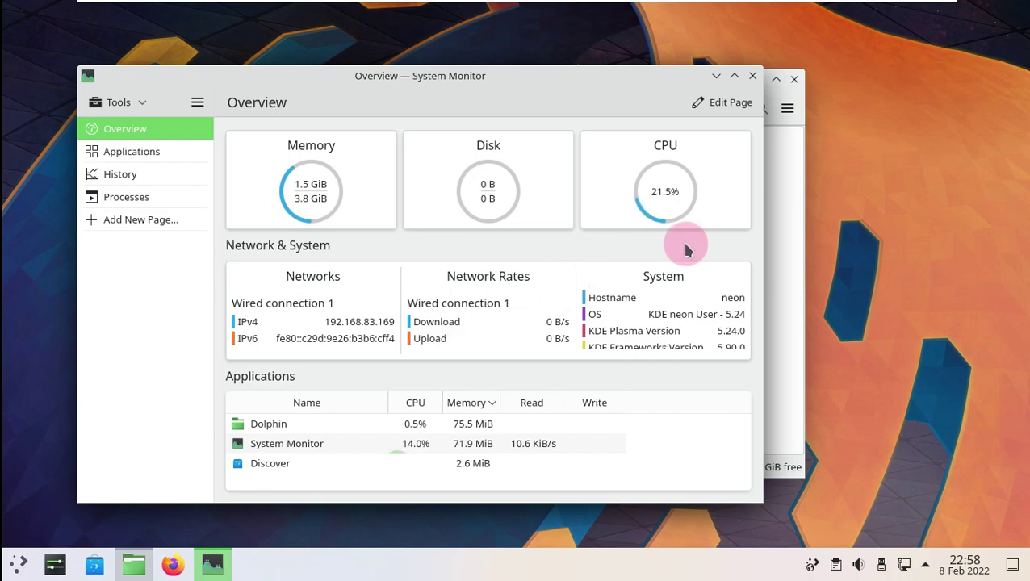
- Show the activity switcher beside the open windows, dismiss it, and move the System Monitor window clear of the switcher's area
right_click(897, 165)
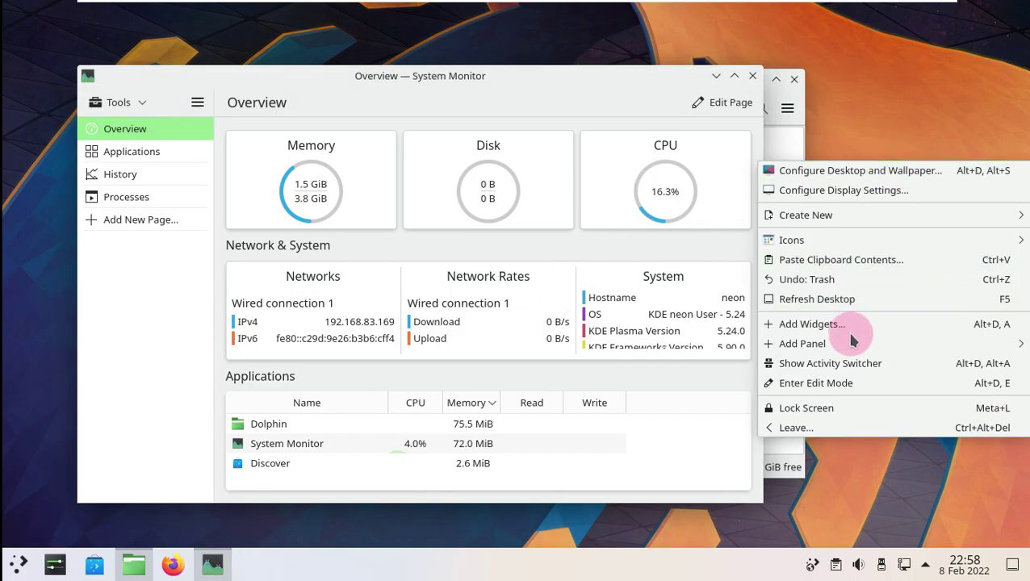
left_click(839, 363)
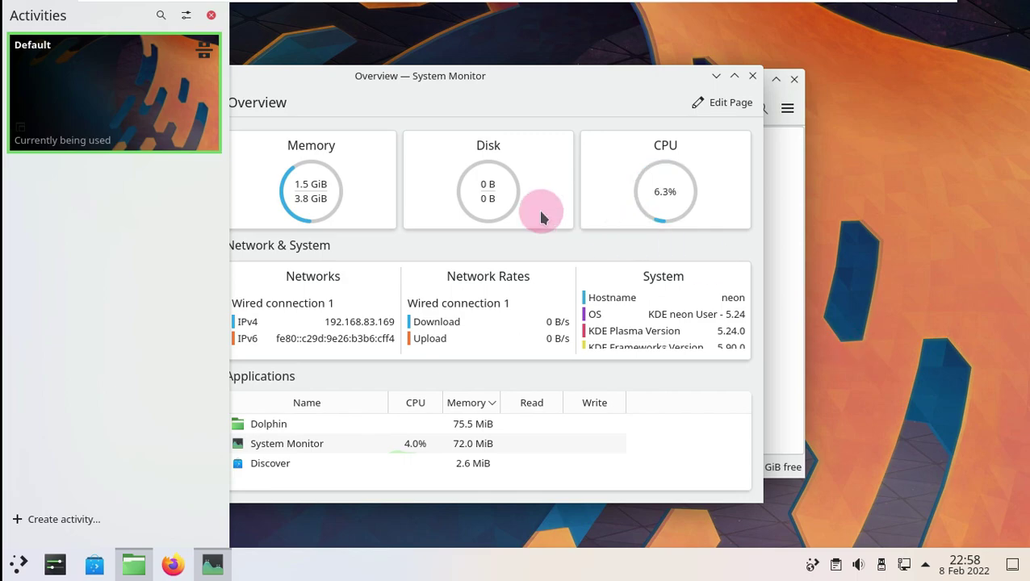
mouse_move(124, 108)
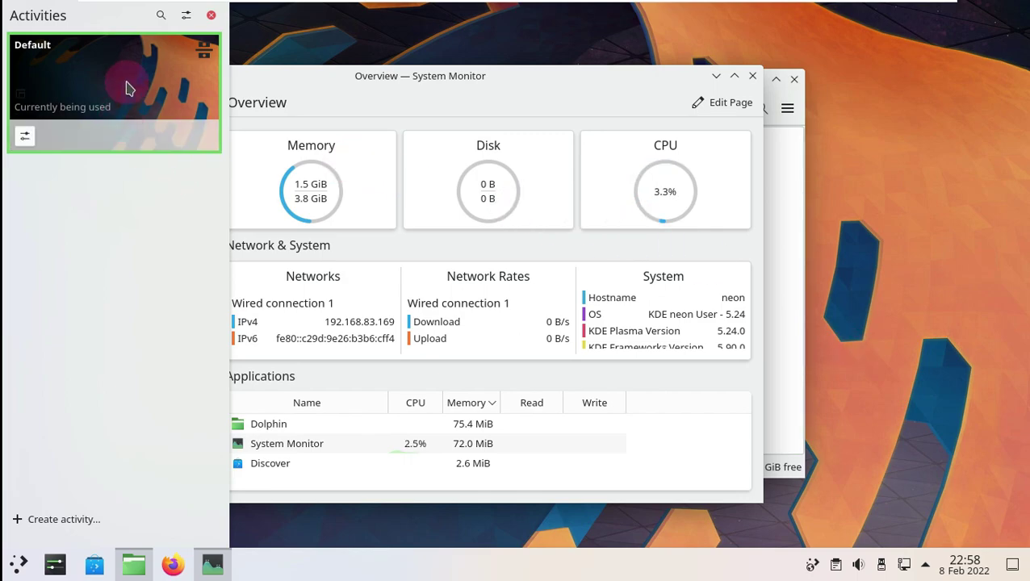
left_click(373, 109)
left_click_drag(403, 97, 529, 147)
- View the form for creating a new activity and cancel it, and close the System Monitor and Dolphin windows
right_click(941, 152)
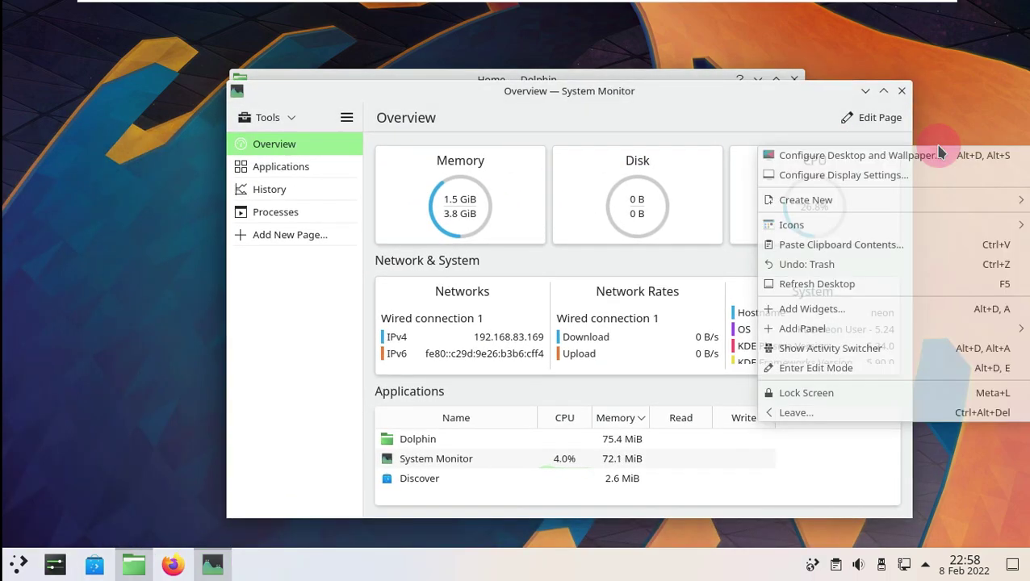
left_click(839, 351)
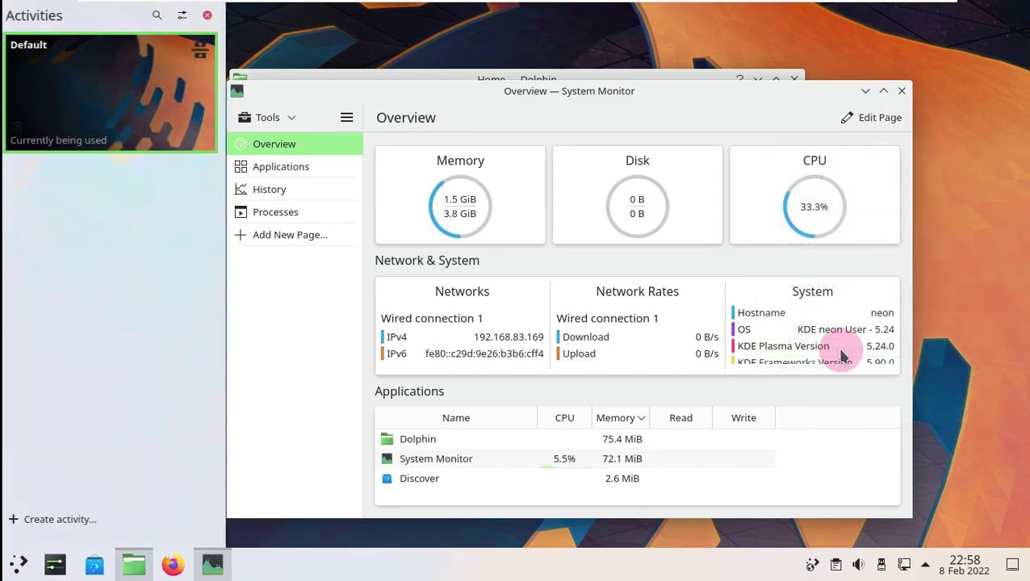
left_click(68, 517)
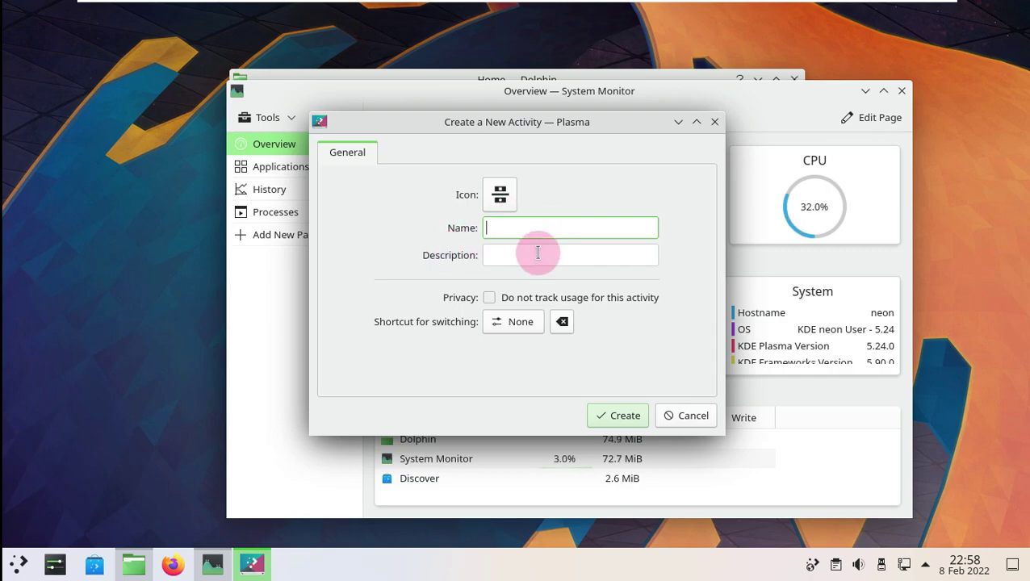
left_click(660, 421)
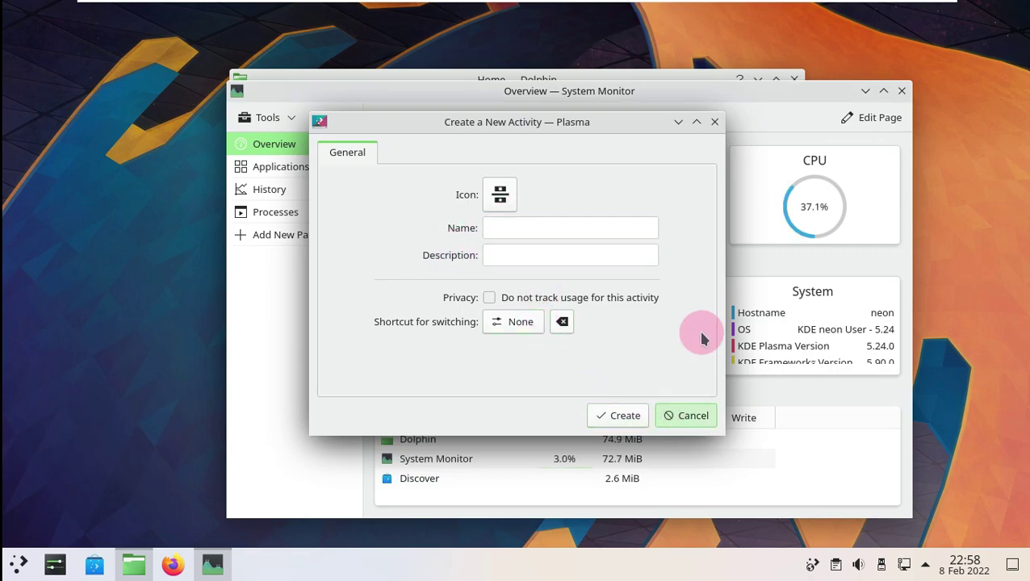
left_click(903, 91)
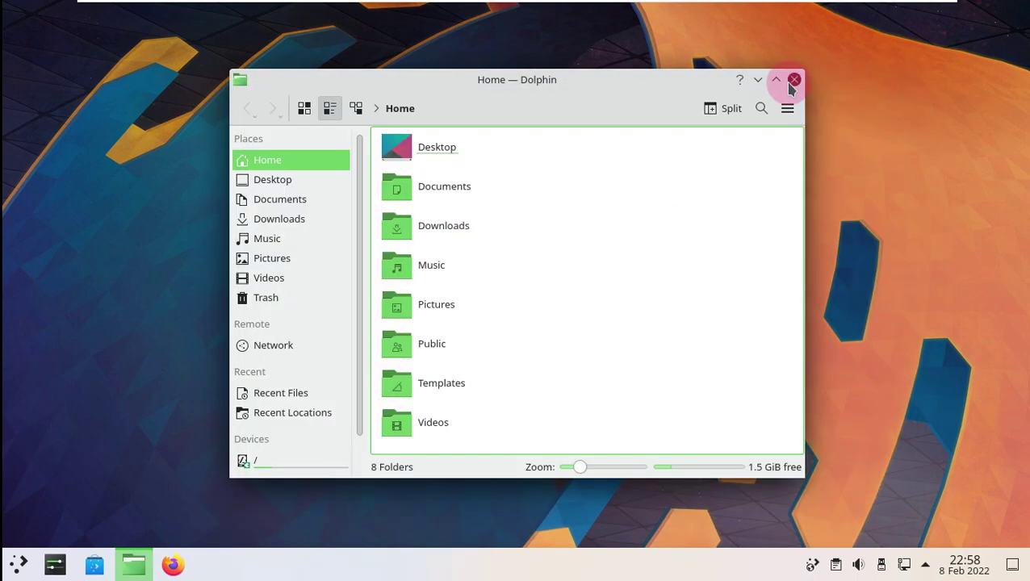
left_click(792, 82)
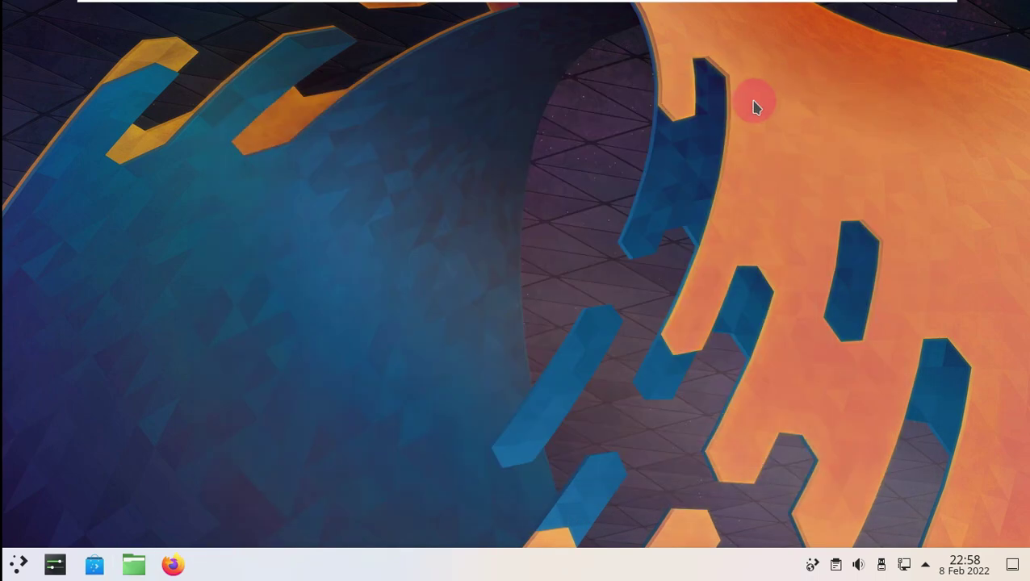
- Look through the launcher's categories from Help, Utilities, System and Settings up to Office, Internet, Graphics, All Applications and Favorites
left_click(21, 569)
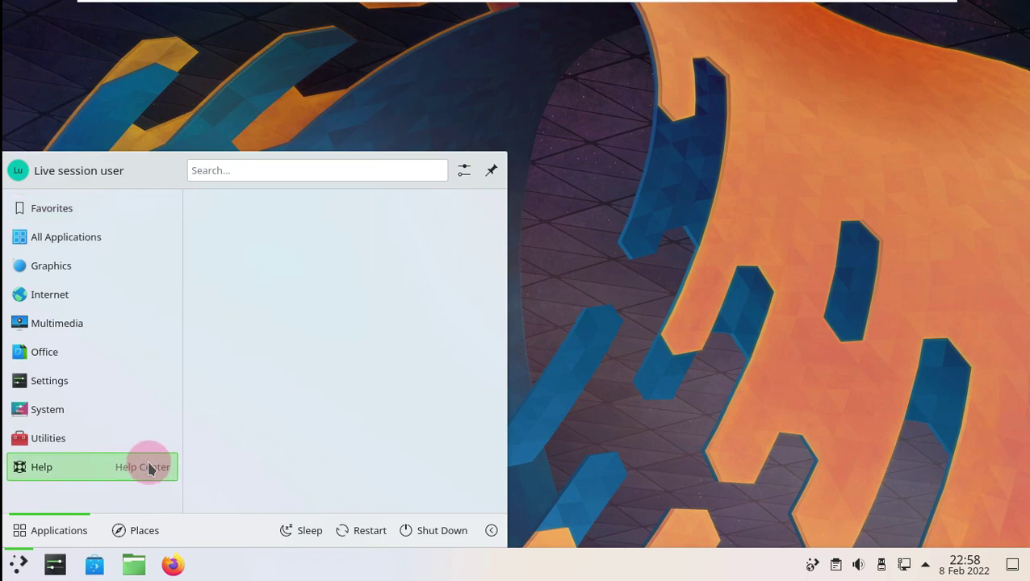
mouse_move(149, 443)
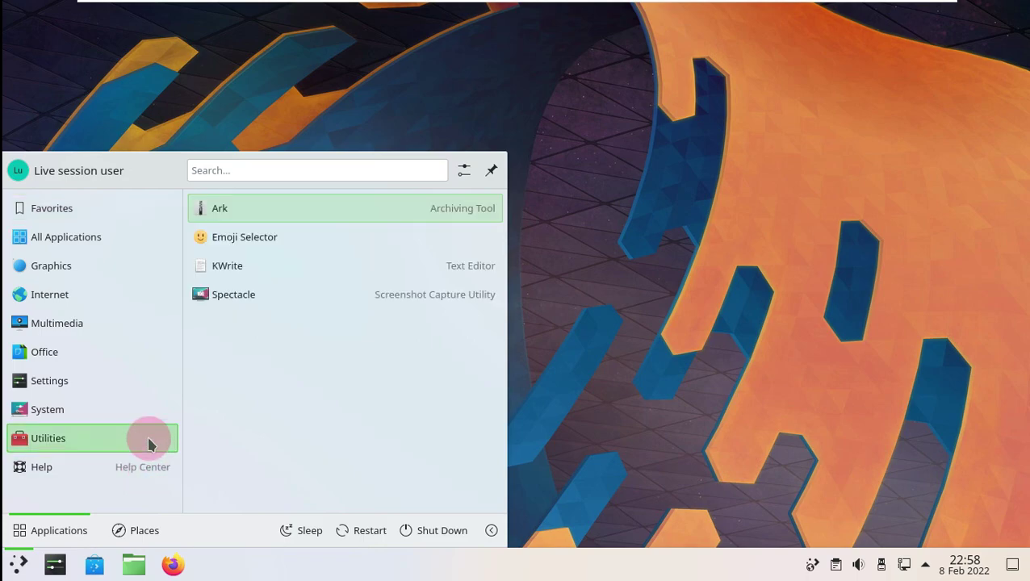
mouse_move(147, 422)
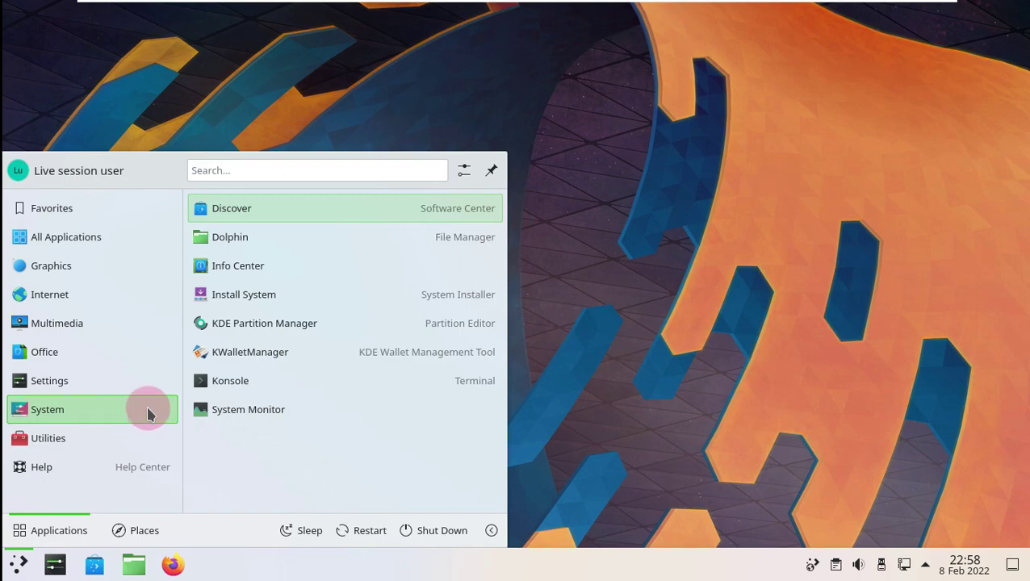
mouse_move(146, 394)
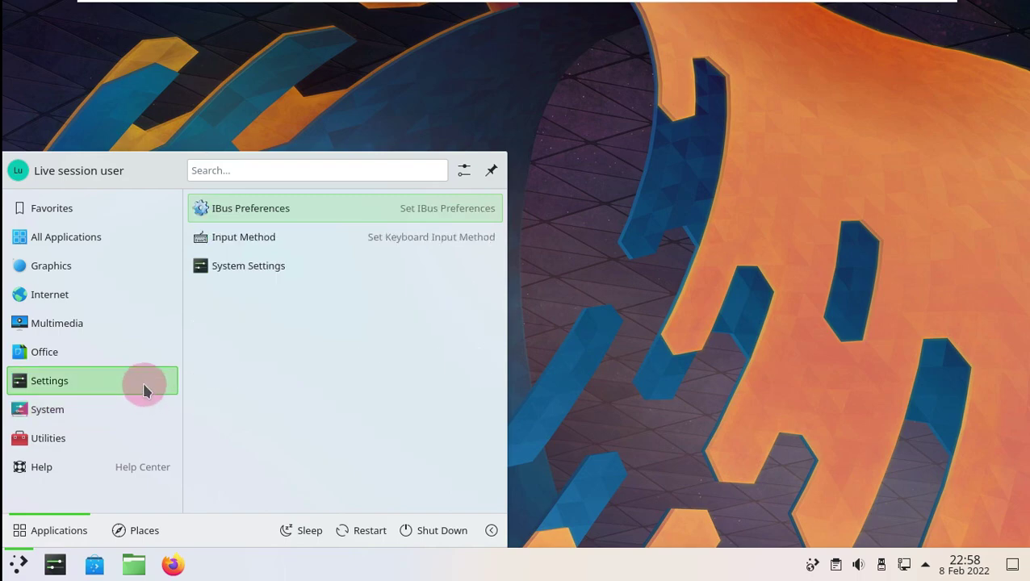
mouse_move(141, 361)
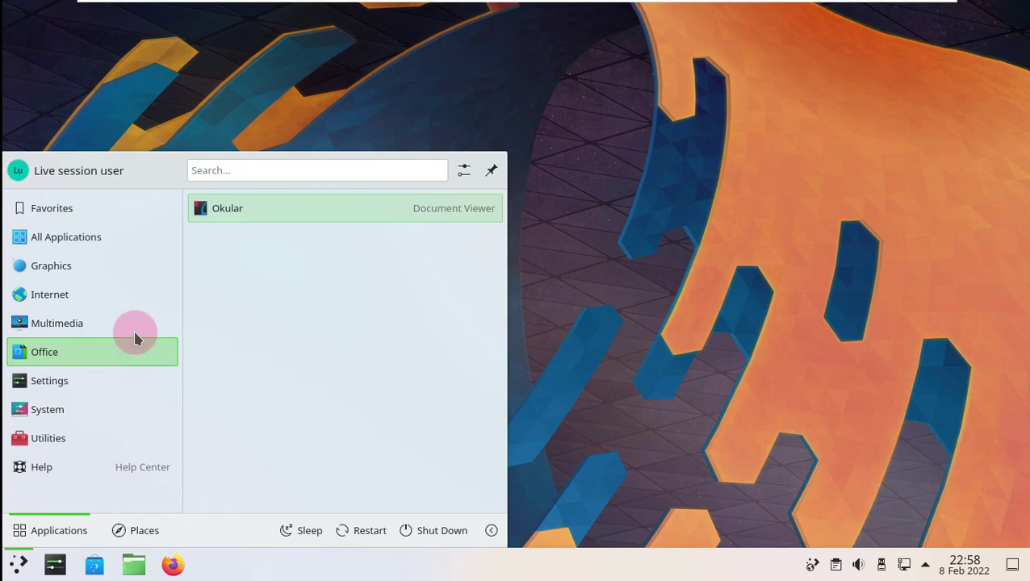
mouse_move(126, 307)
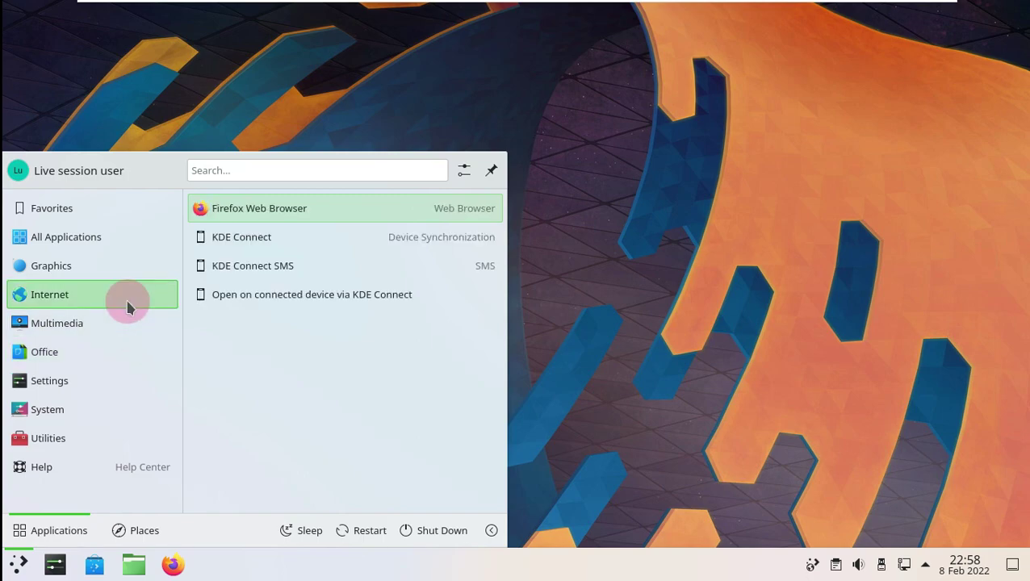
mouse_move(125, 274)
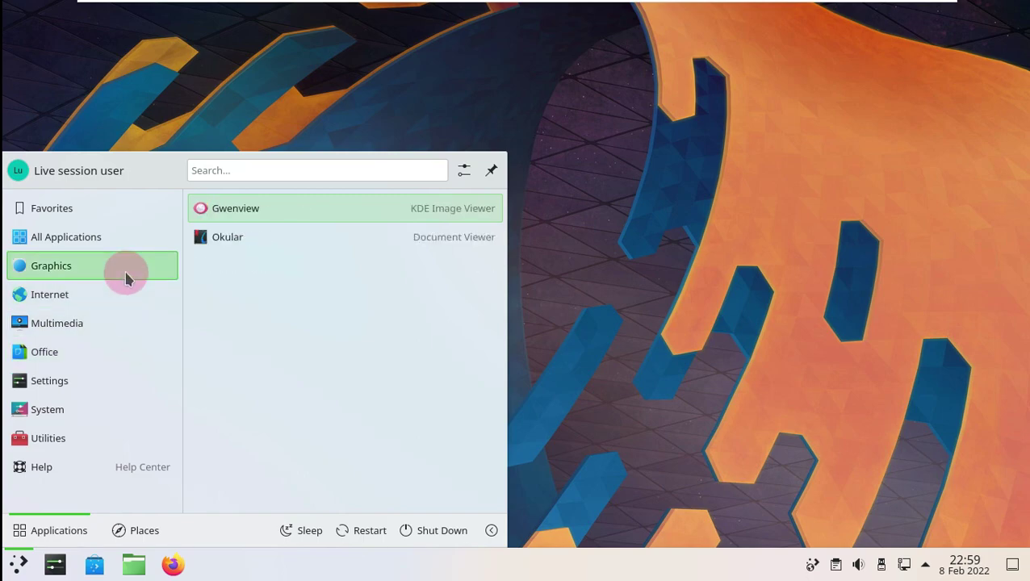
mouse_move(123, 242)
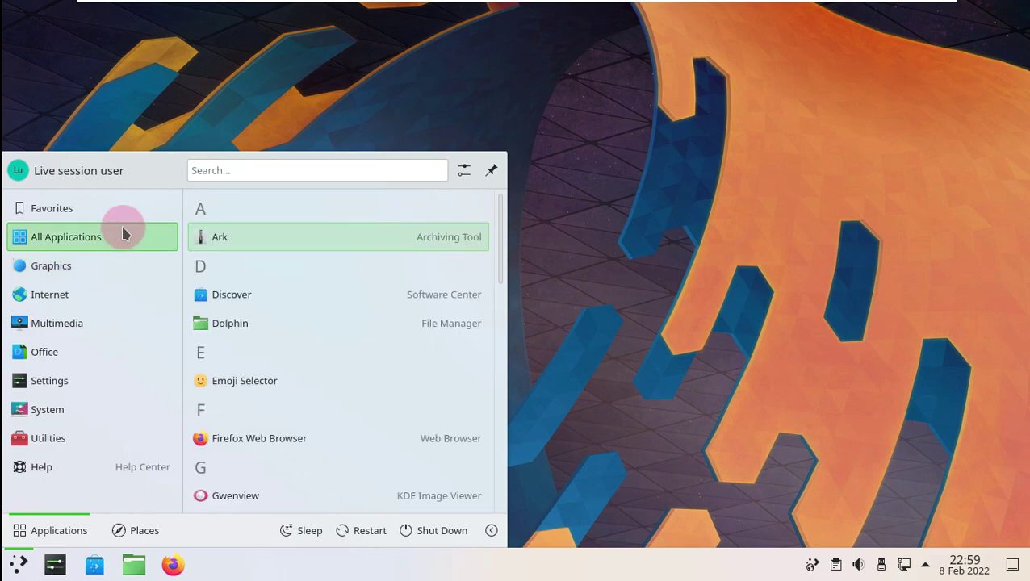
mouse_move(120, 214)
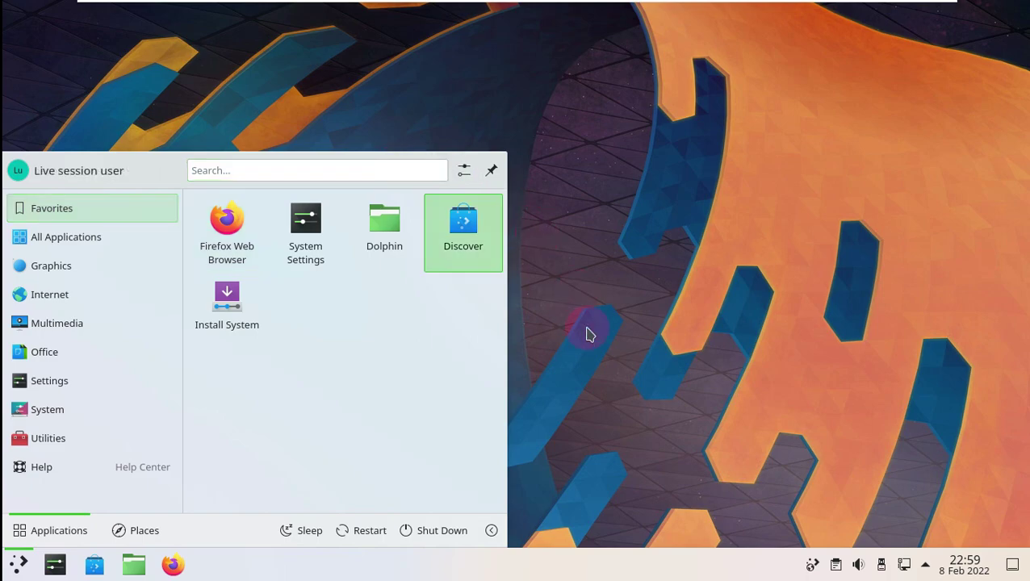
- View the launcher's extra session options, and switch the launcher to its Places view
left_click(491, 531)
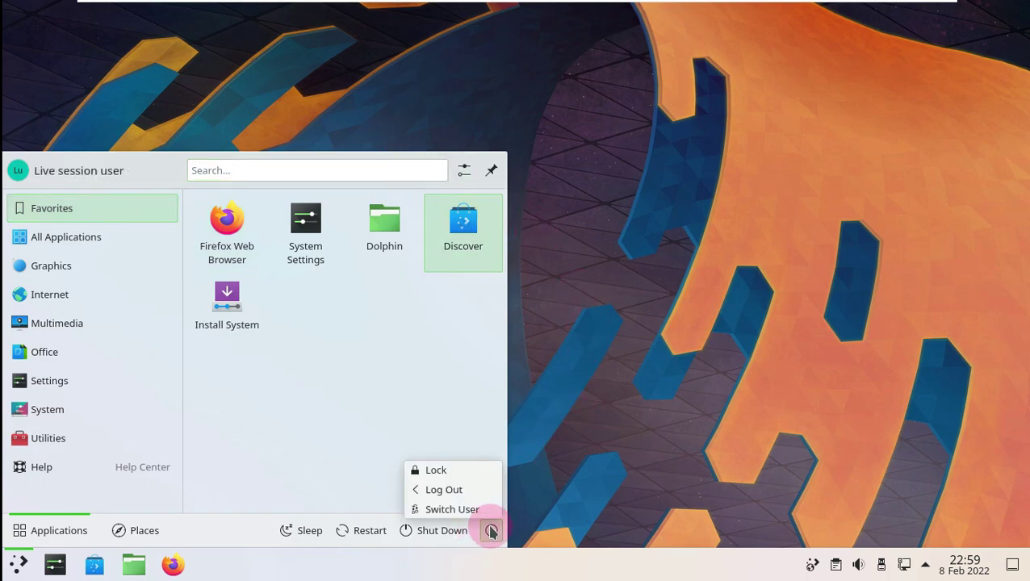
left_click(149, 531)
left_click(149, 532)
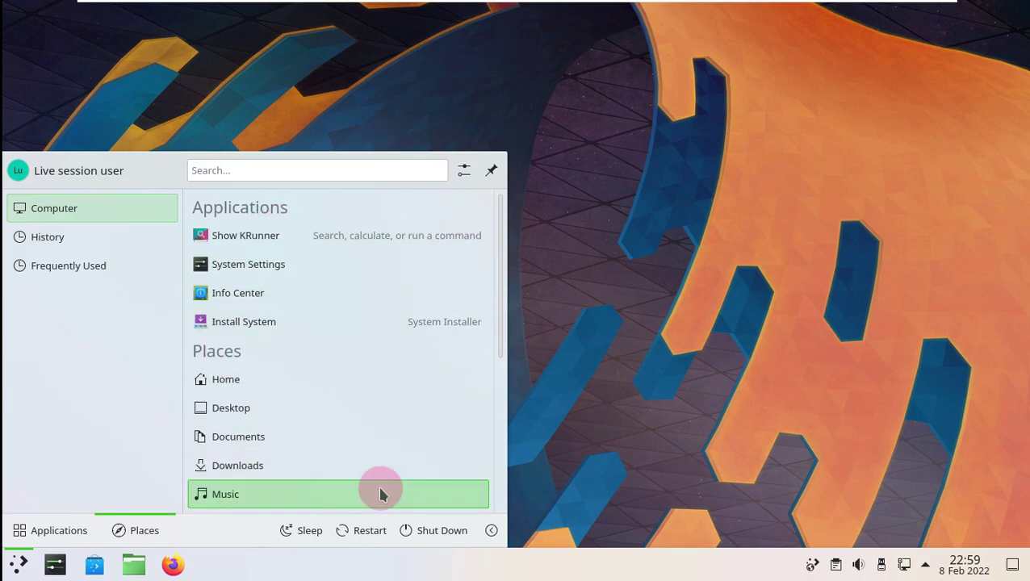
- Look through the launcher's Computer places down to the removable devices, and dismiss the launcher
scroll(383, 503, "down", 3)
scroll(383, 502, "down", 1)
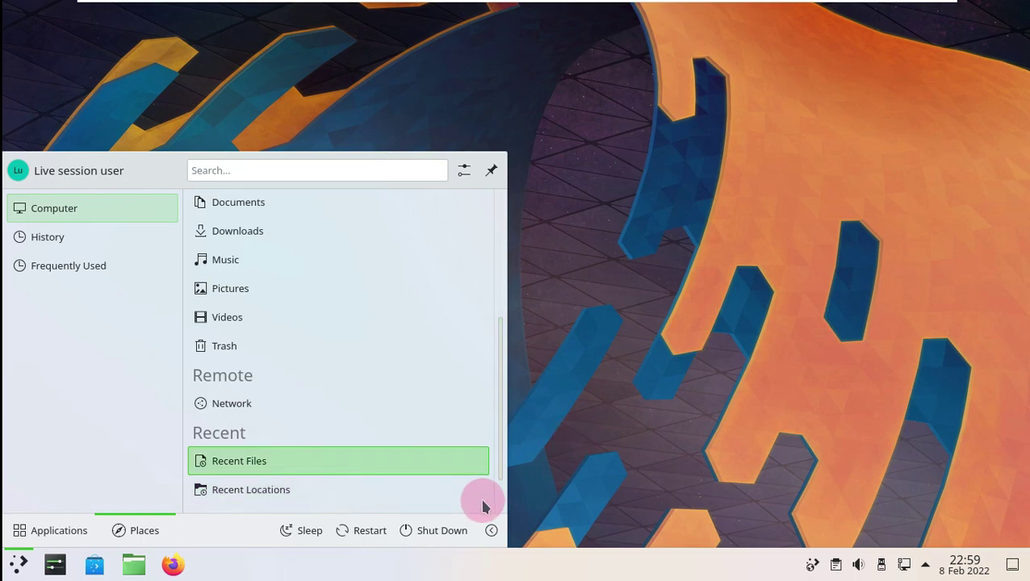
scroll(492, 482, "down", 1)
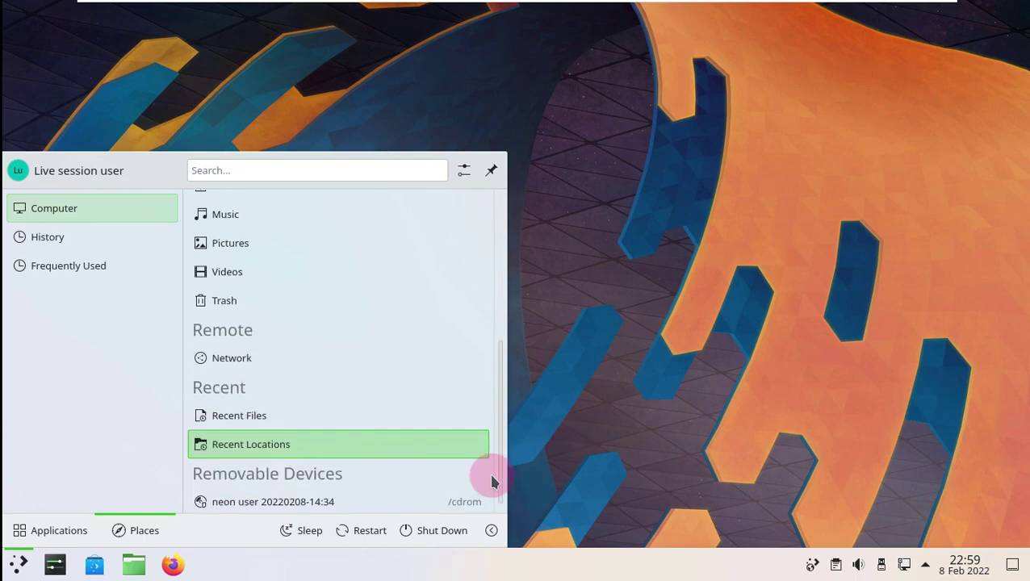
left_click(611, 402)
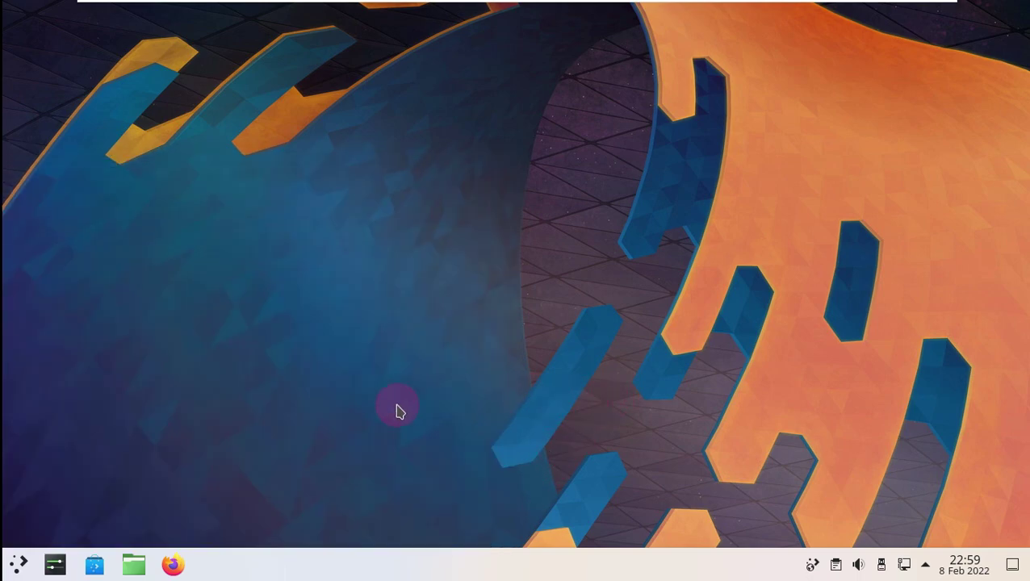
- Open Discover, view its pending updates and its About page, and close it
left_click(20, 564)
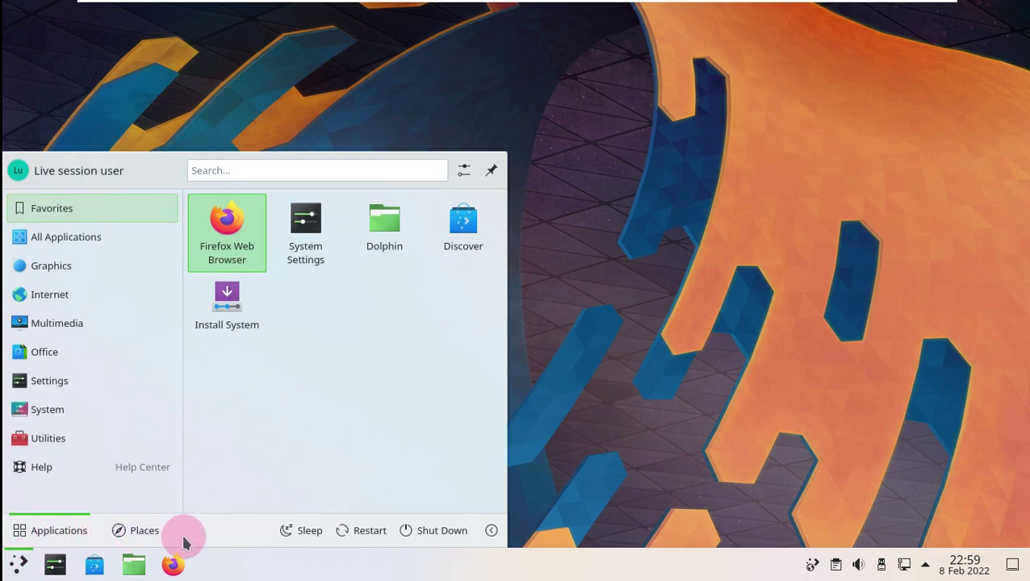
left_click(97, 563)
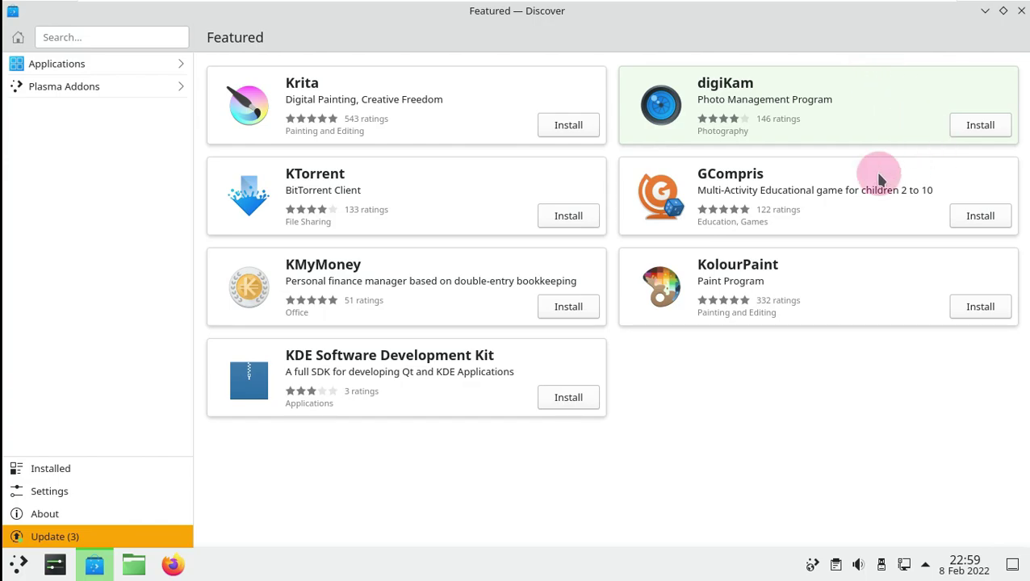
left_click(94, 534)
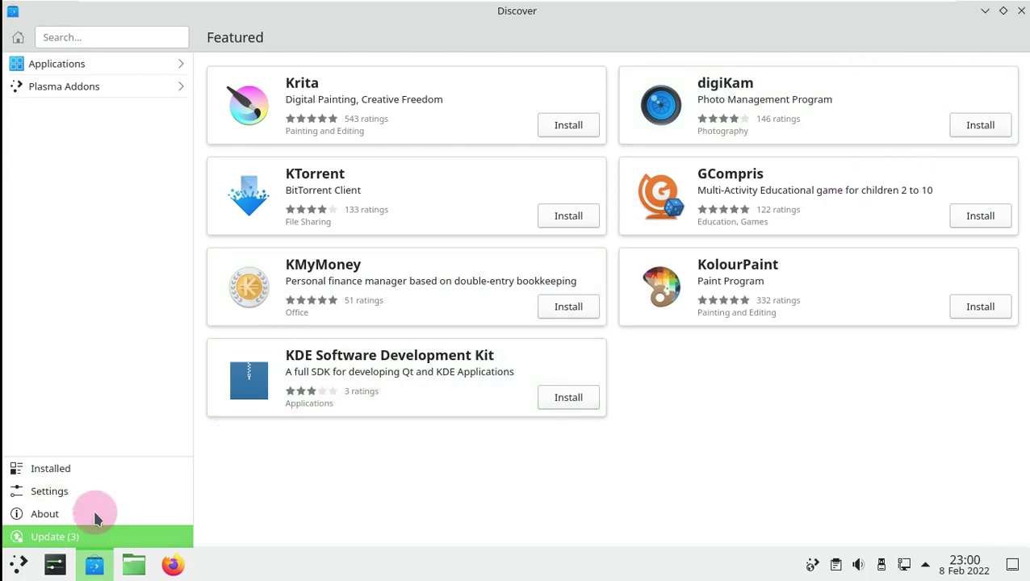
left_click(93, 515)
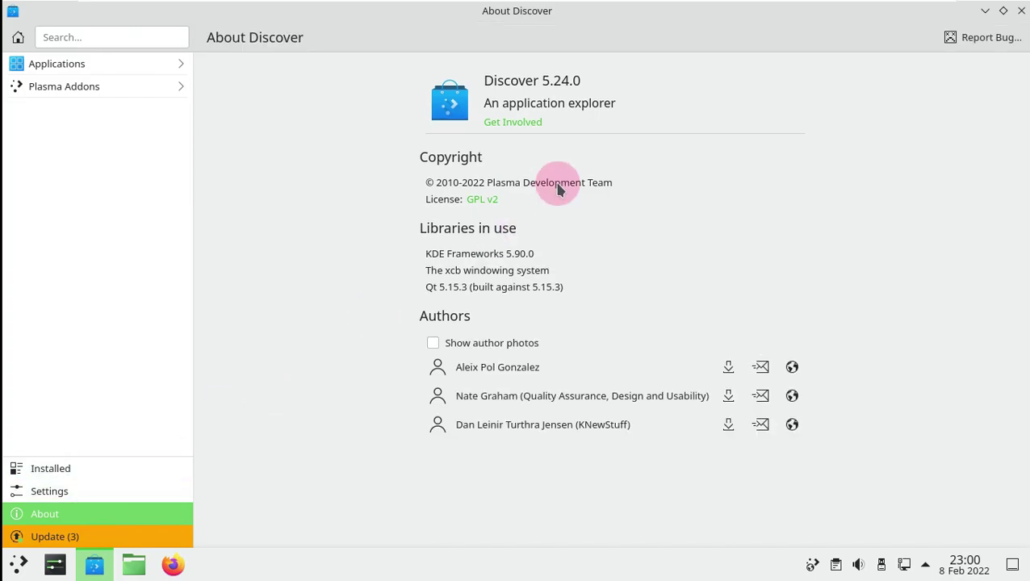
left_click(1020, 11)
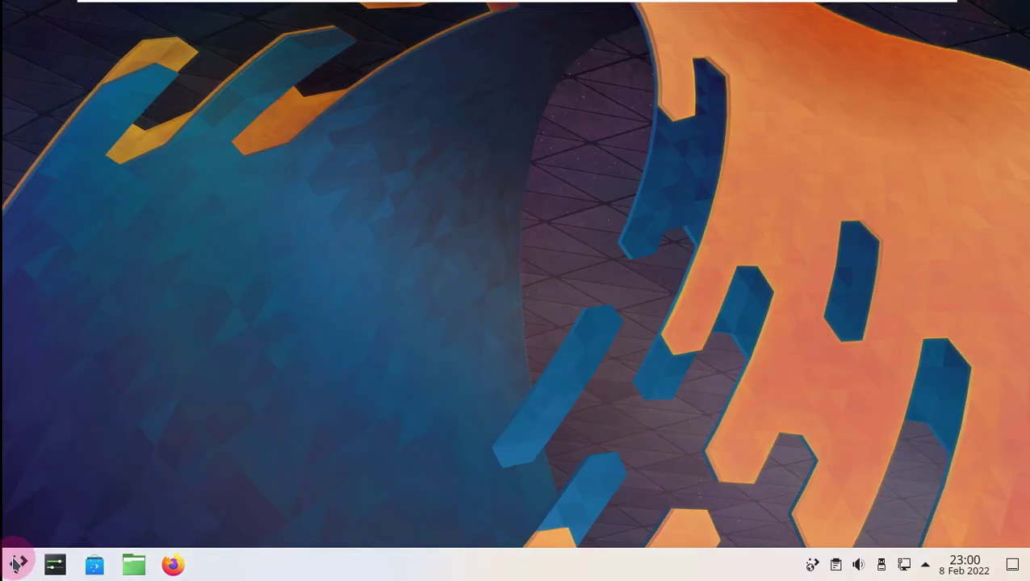
- Shut down the live session from the application launcher and confirm the shutdown
left_click(16, 565)
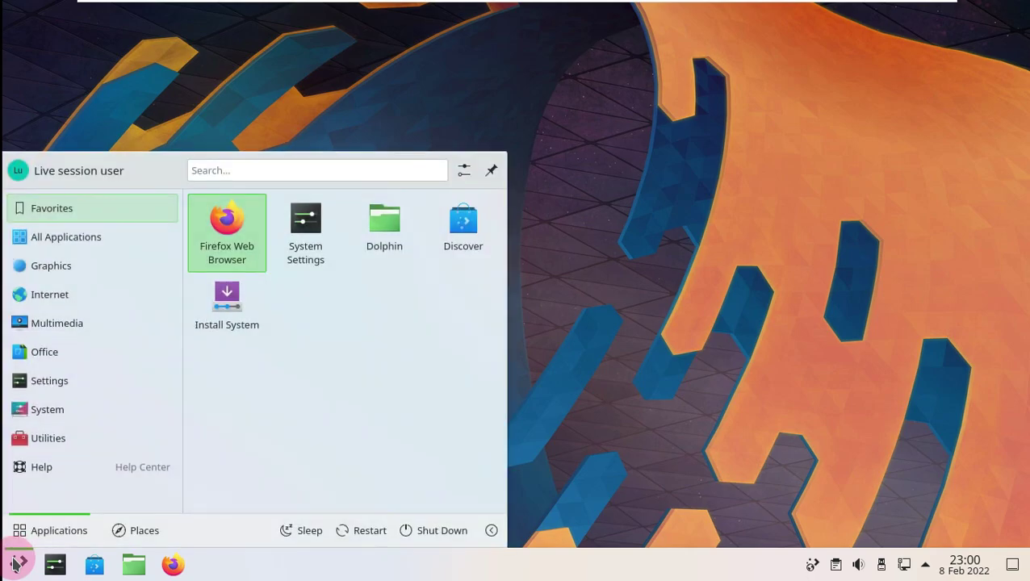
left_click(460, 529)
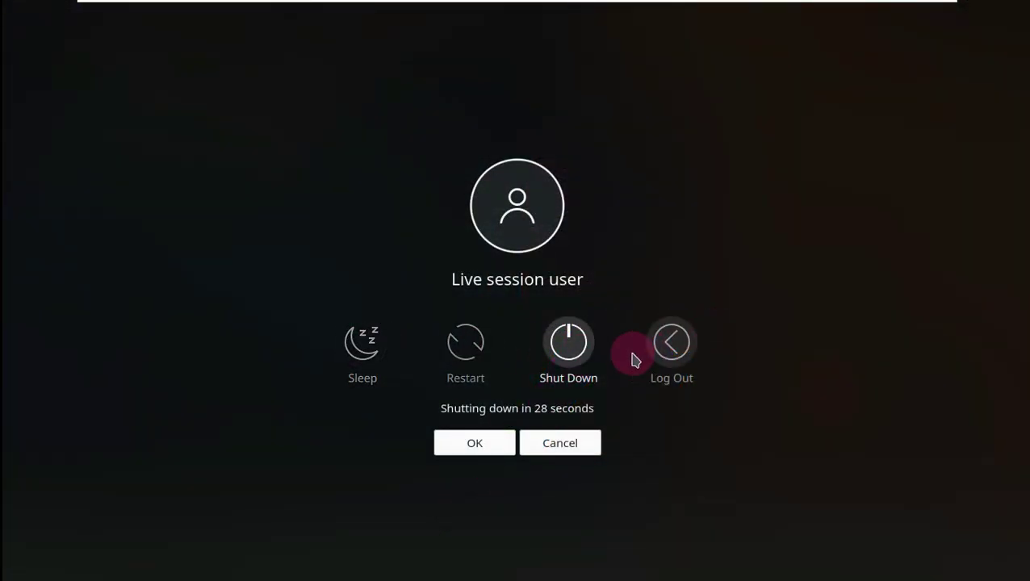
left_click(570, 344)
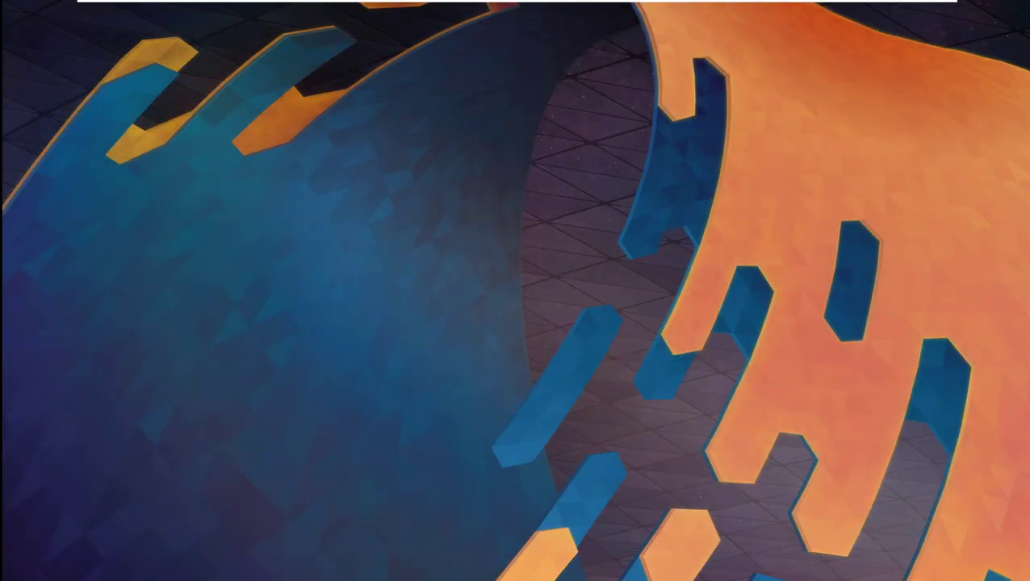